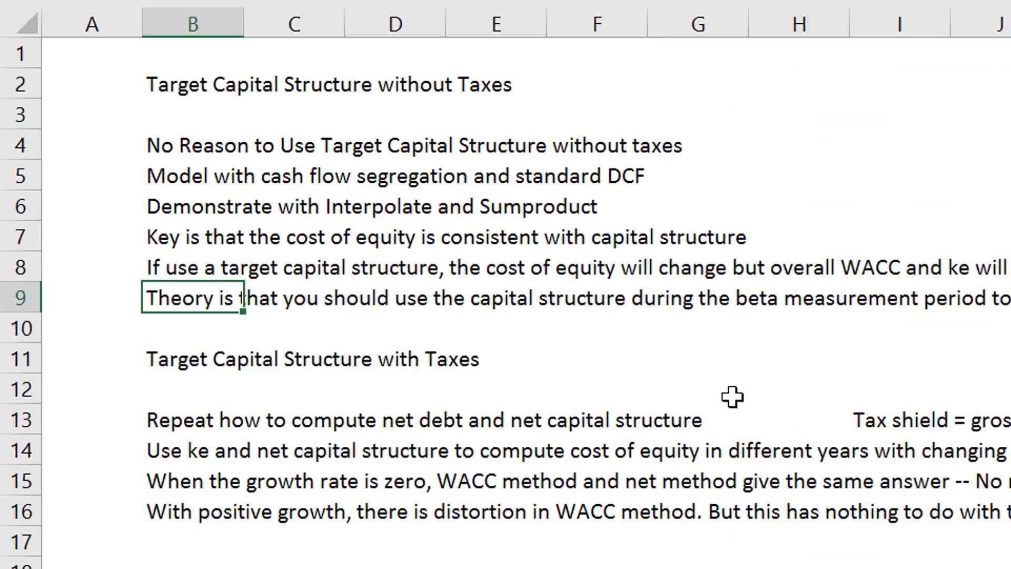
Read the note on computing net debt and net capital structure, including the adjacent tax shield formula
key(Down)
key(Down)
key(Down)
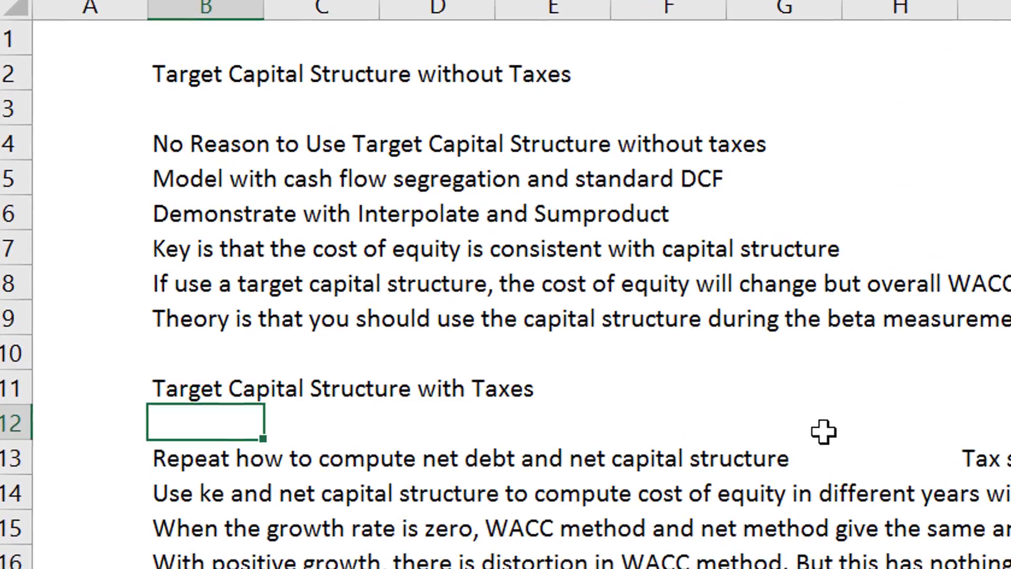
key(Down)
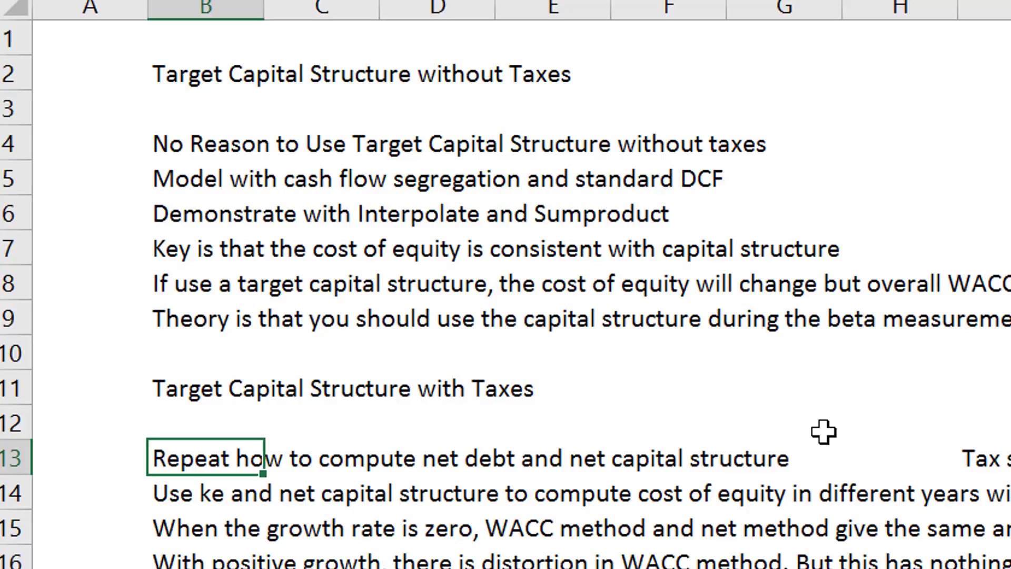
key(Right)
key(Right)
key(Right)
key(Right)
key(Right)
key(Right)
key(Right)
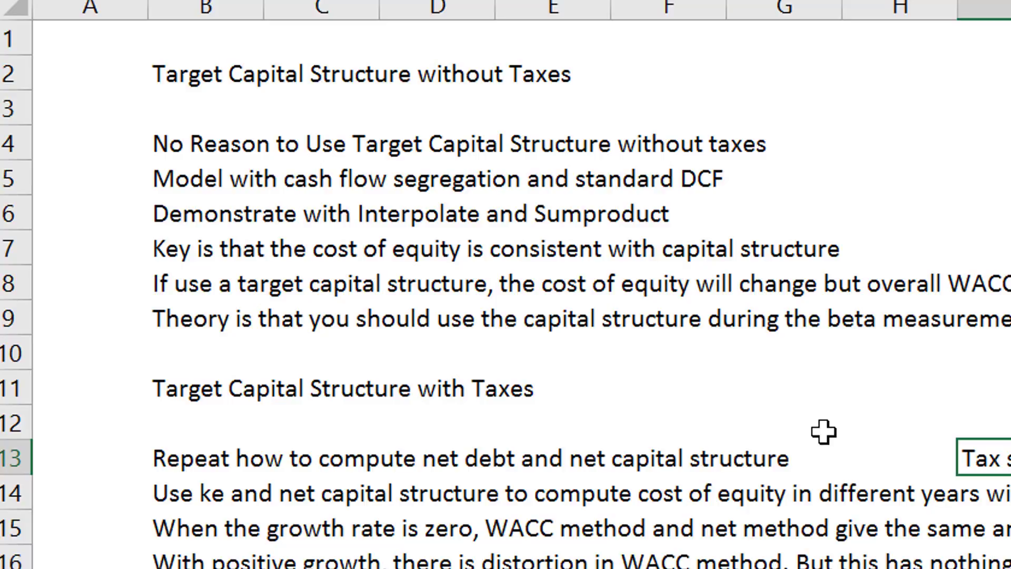
key(Right)
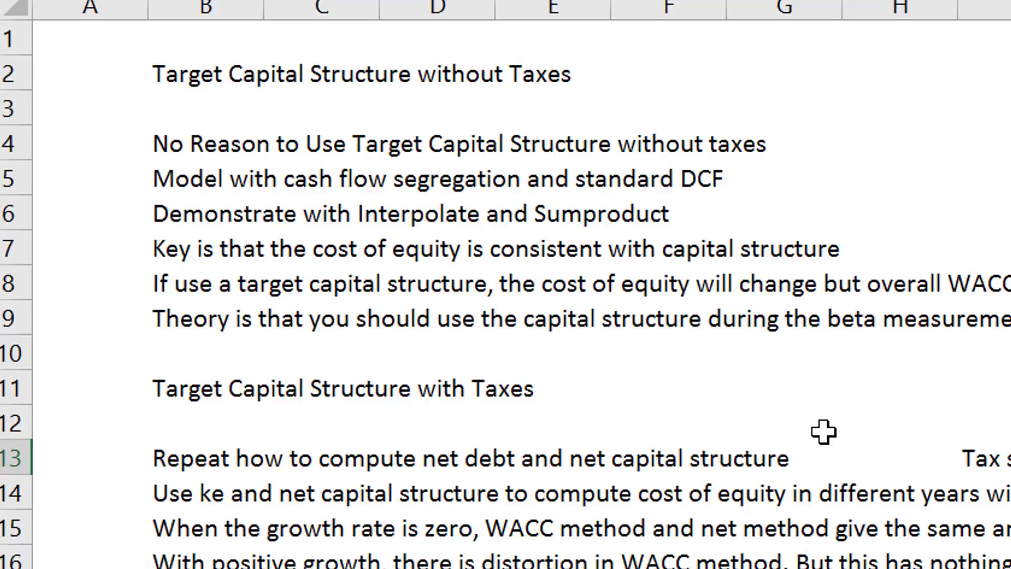
Read the note on using ke and the net capital structure to compute cost of equity across years
key(Left)
key(Left)
key(Left)
key(Left)
key(Left)
key(Left)
key(Left)
key(Left)
key(Left)
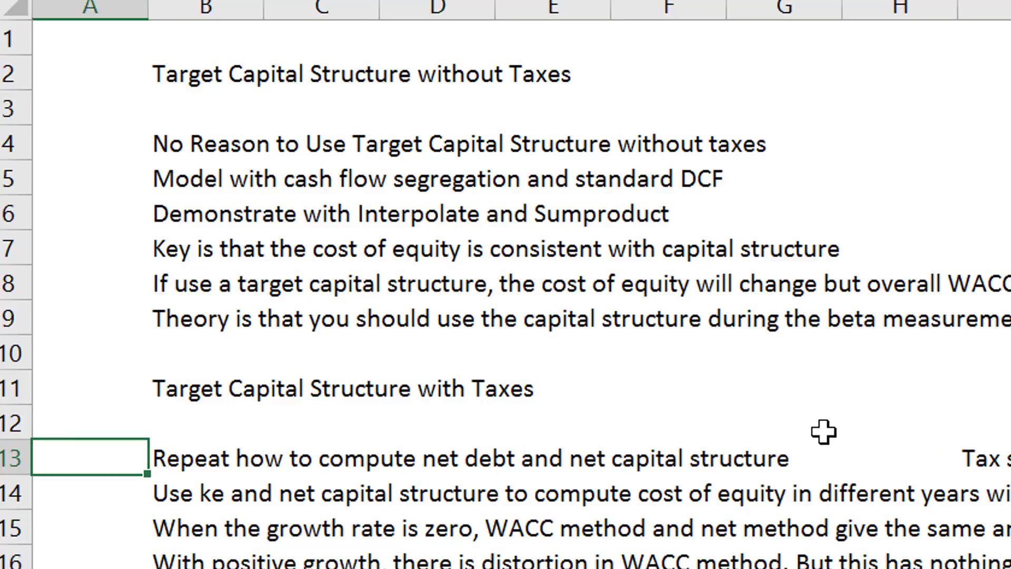
key(Down)
key(Right)
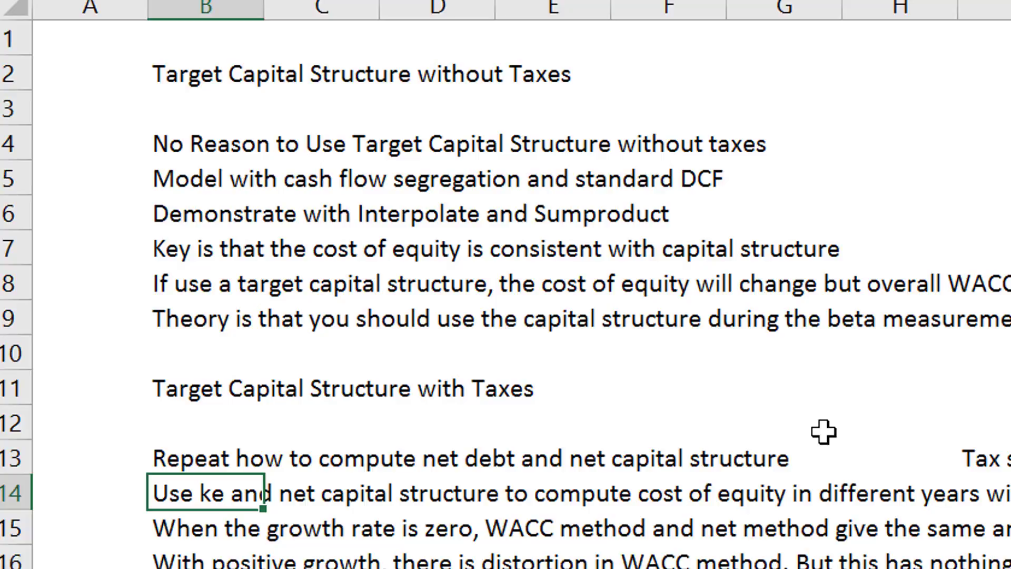
Review the notes comparing the WACC and net methods under zero growth and positive growth
key(Down)
key(Up)
key(Up)
key(Up)
key(Down)
key(Down)
key(Down)
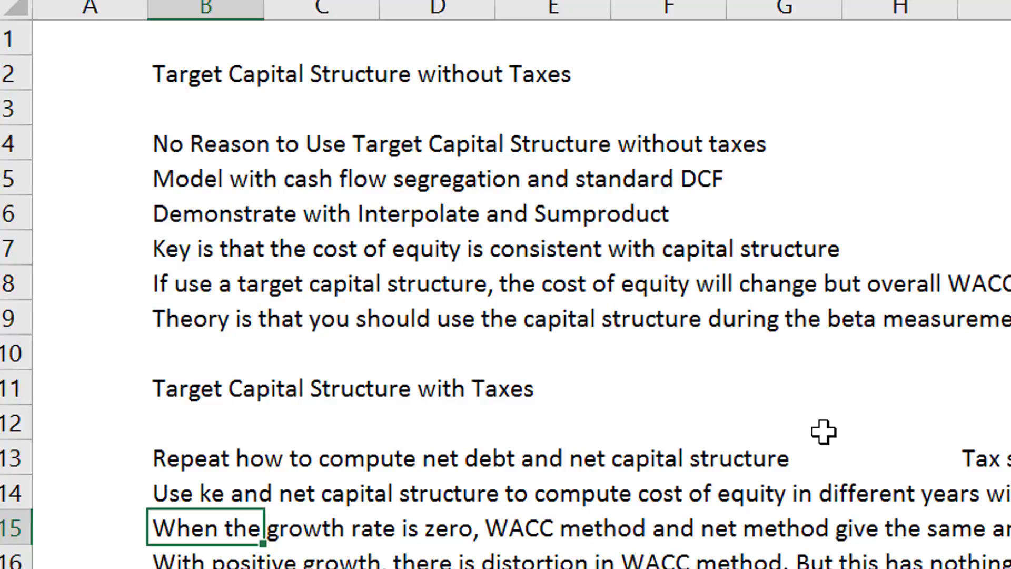
key(Down)
key(Up)
key(Up)
key(Down)
key(Down)
key(Down)
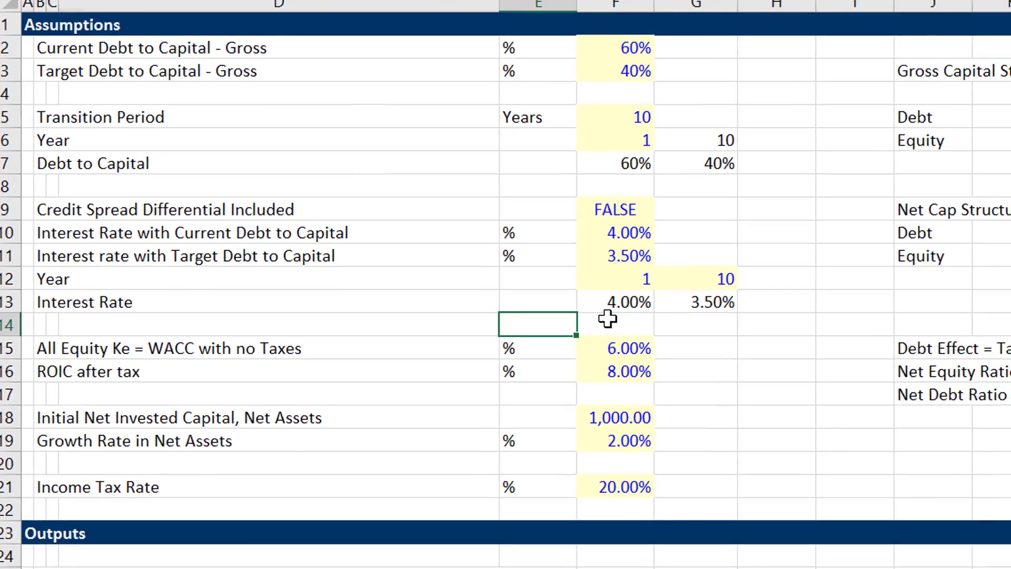
Page through the valuation model below the assumptions to survey its calculation sections
key(Left)
key(Left)
key(Left)
key(Left)
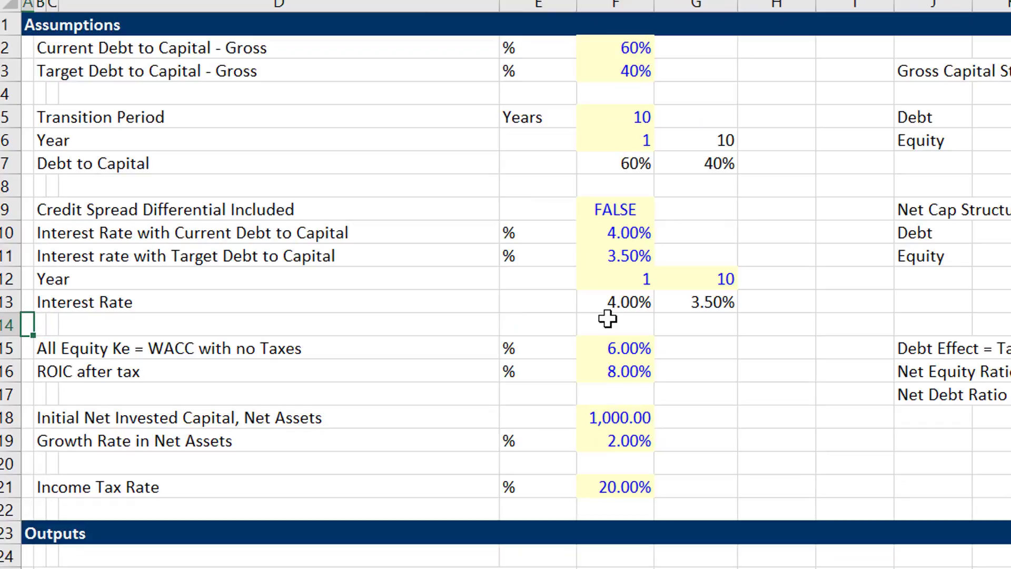
key(Page_Down)
key(Page_Down)
key(Page_Down)
key(Page_Up)
key(Page_Up)
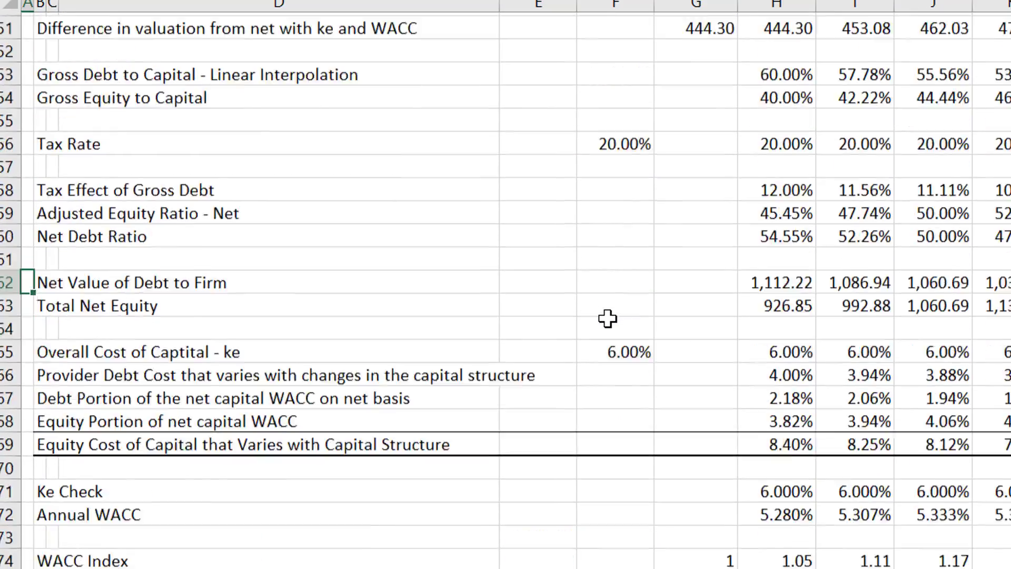
Look over the valuation outputs and the beginning of the Simulation section
key(Down)
key(Down)
key(Down)
key(Down)
key(Down)
key(Down)
key(Down)
key(Down)
key(Down)
key(Down)
key(Down)
key(Down)
key(Down)
key(Down)
key(Down)
key(Down)
key(Down)
key(Down)
key(Down)
key(Down)
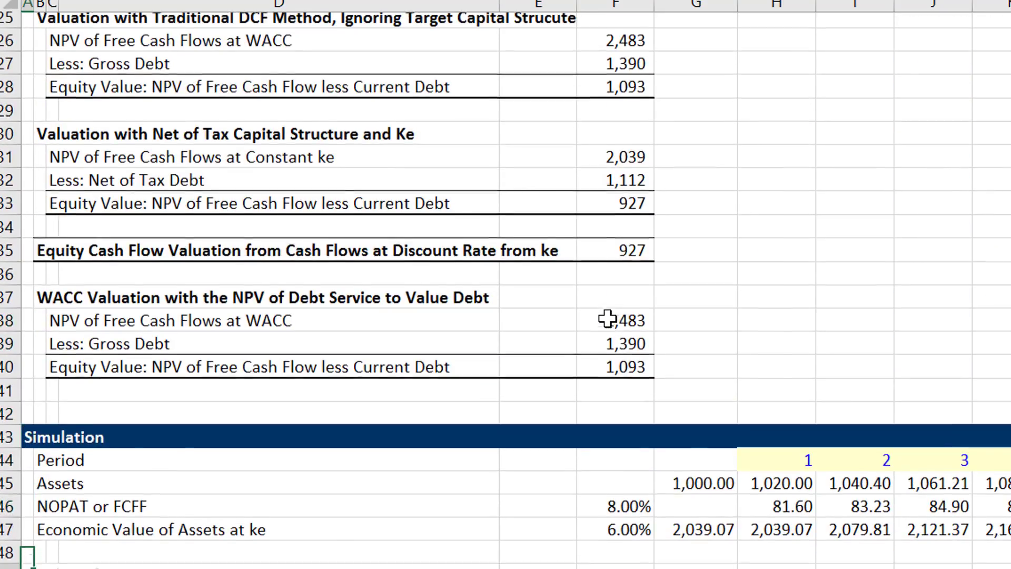
key(Up)
key(Up)
key(Up)
key(Up)
key(Up)
key(Up)
key(Up)
key(Up)
key(Up)
key(Up)
key(Up)
key(Up)
key(Up)
key(Up)
key(Up)
key(Up)
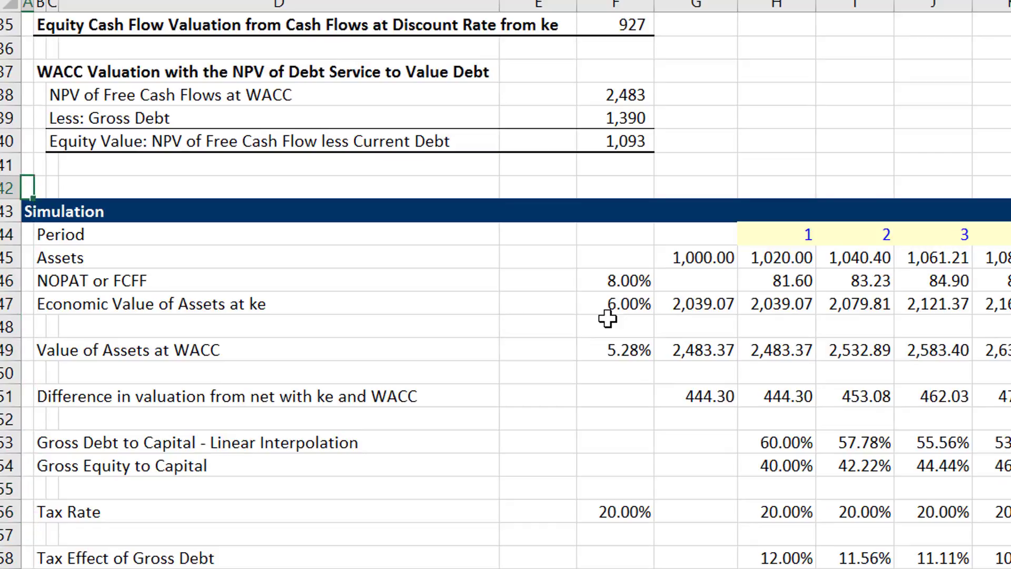
Inspect the Simulation's Economic Value of Assets at ke row through its final periods and return to the row's start
key(Right)
key(Right)
key(Right)
key(Right)
key(Down)
key(Down)
key(Down)
key(Down)
key(Down)
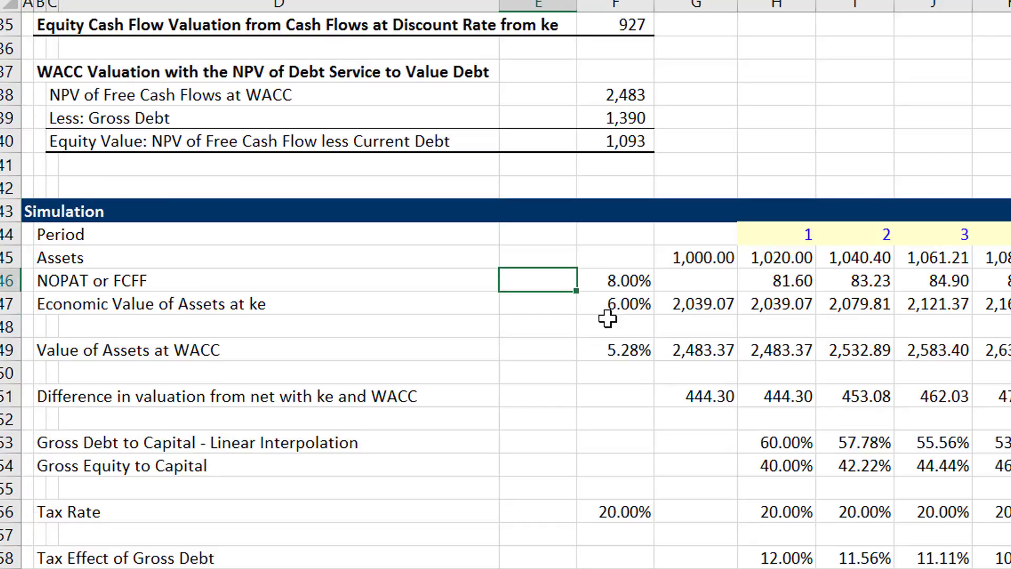
key(Right)
key(Right)
key(Right)
key(Left)
key(ctrl+Right)
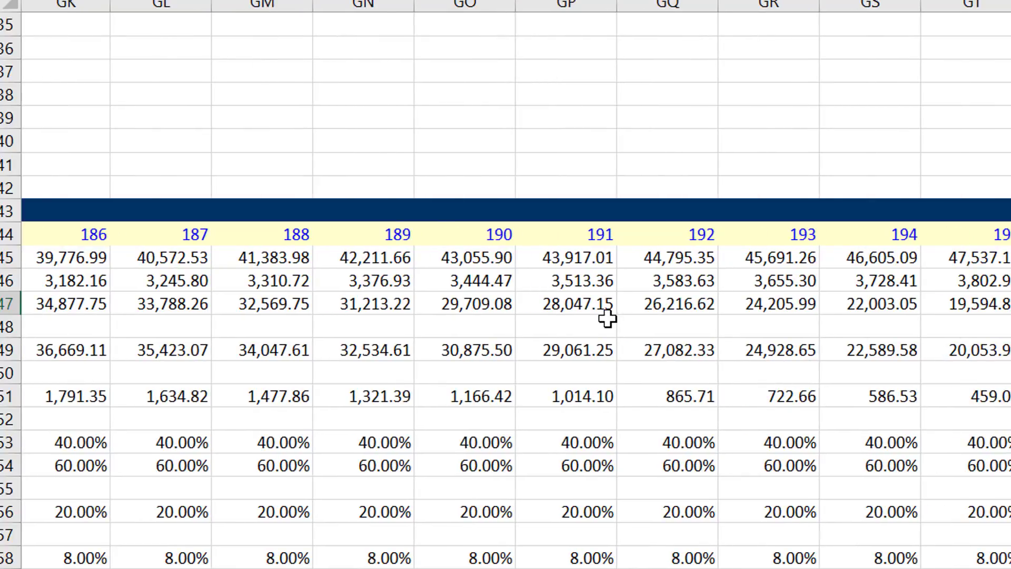
key(Home)
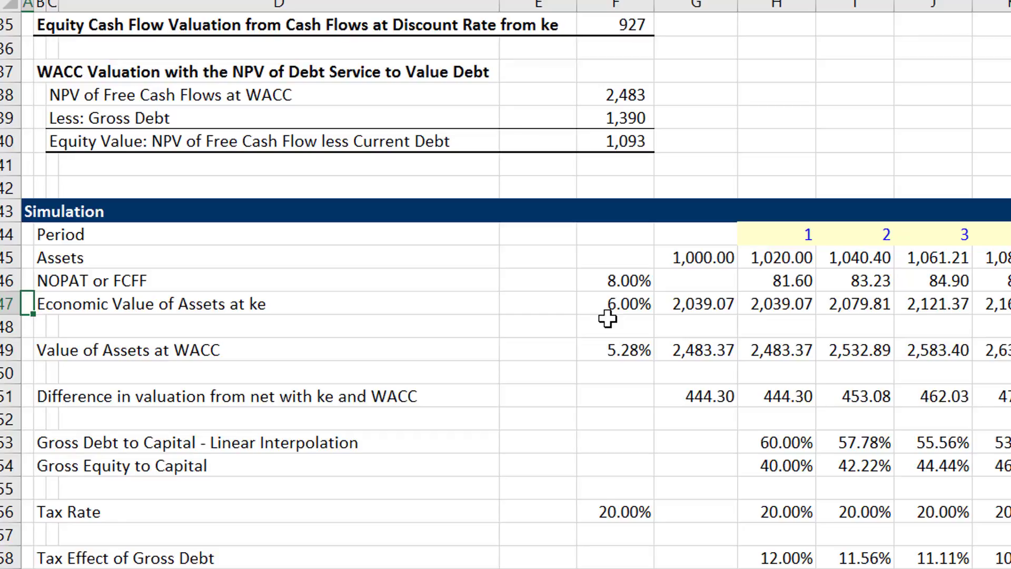
Go back up from the Simulation section past the outputs to the Assumptions heading
key(Right)
key(Right)
key(Right)
key(Right)
key(Right)
key(Right)
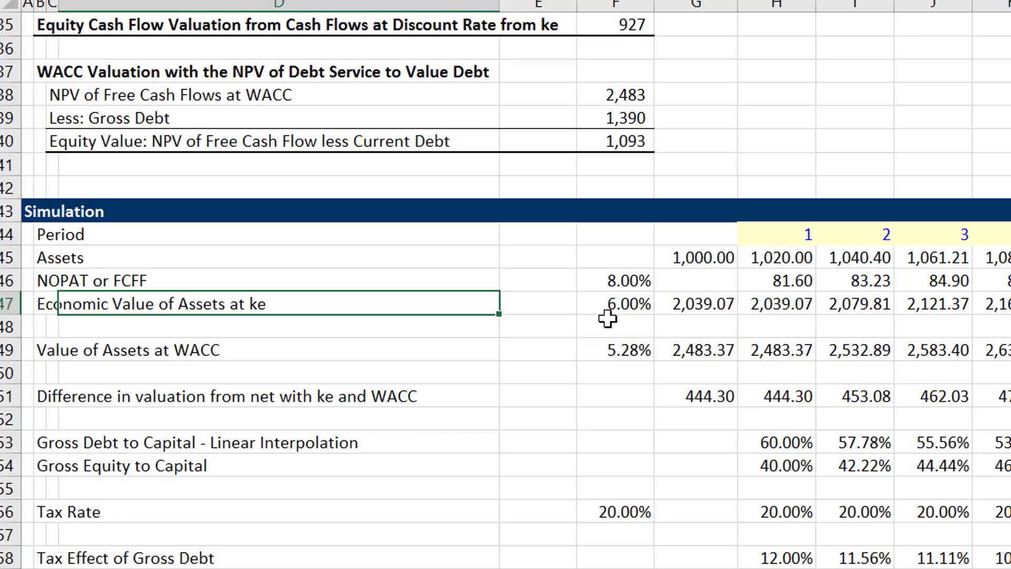
key(Up)
key(Up)
key(Up)
key(Up)
key(Up)
key(Up)
key(Up)
key(Up)
key(Up)
key(Up)
key(Up)
key(Up)
key(Up)
key(Up)
key(Up)
key(Up)
key(Up)
key(Up)
key(Up)
key(Up)
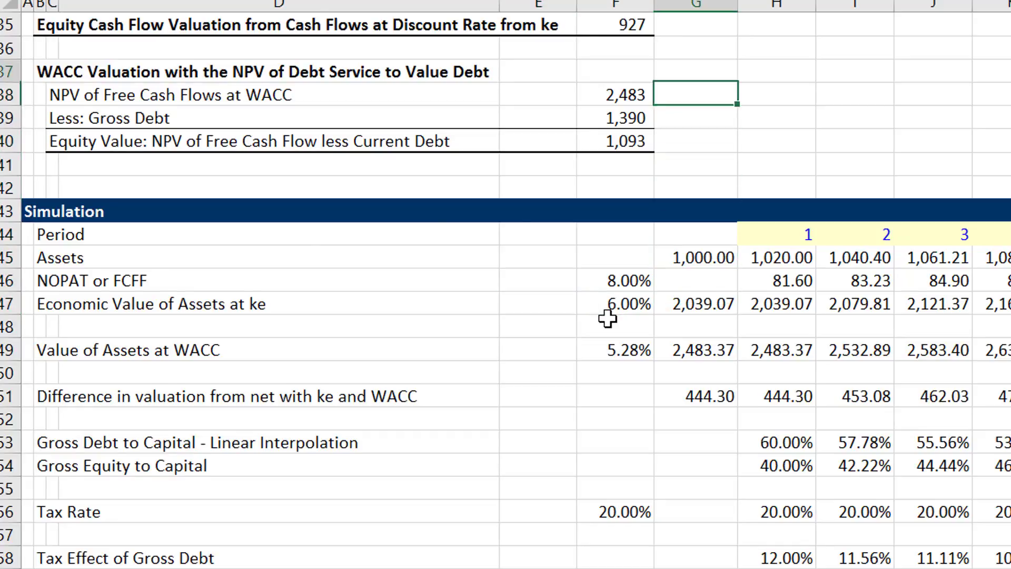
key(Up)
key(Up)
key(Up)
key(Up)
key(Up)
key(Up)
key(Up)
key(Up)
key(Up)
key(Up)
key(Up)
key(Up)
key(Up)
key(Up)
key(Up)
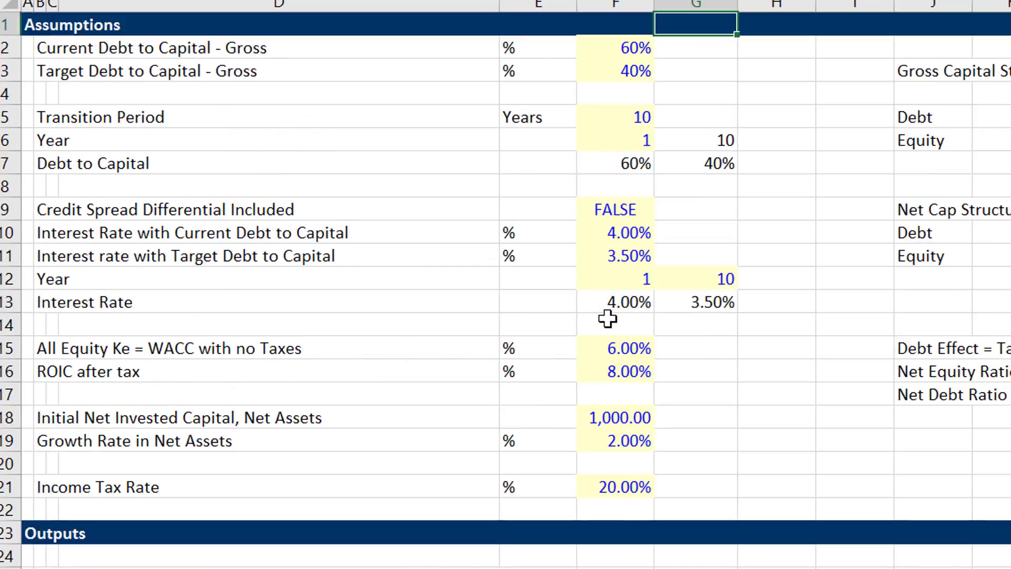
Compare the current and target gross debt to capital inputs in F2 and F3
key(Down)
key(Down)
key(Left)
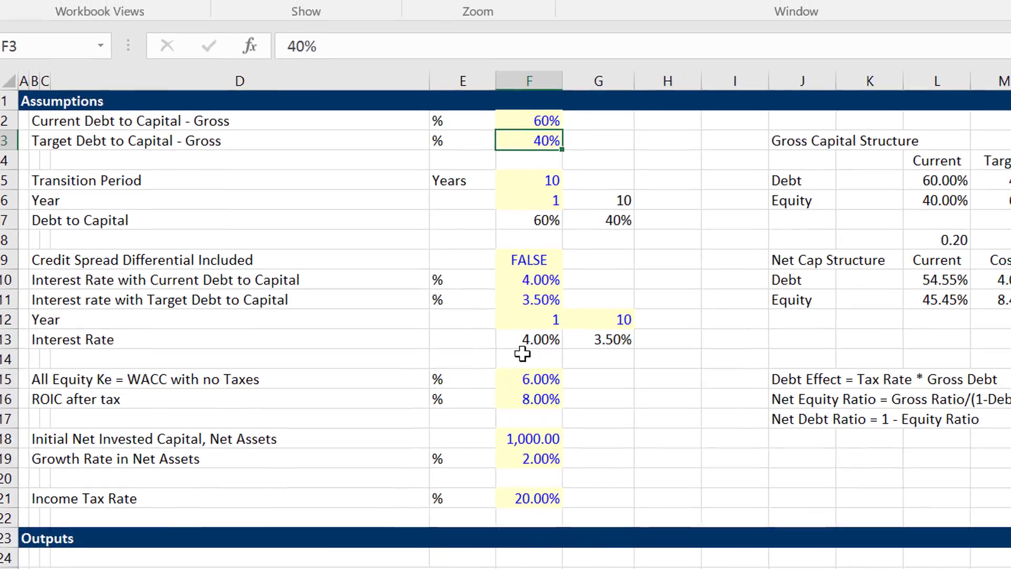
key(Up)
key(Down)
key(Up)
key(Down)
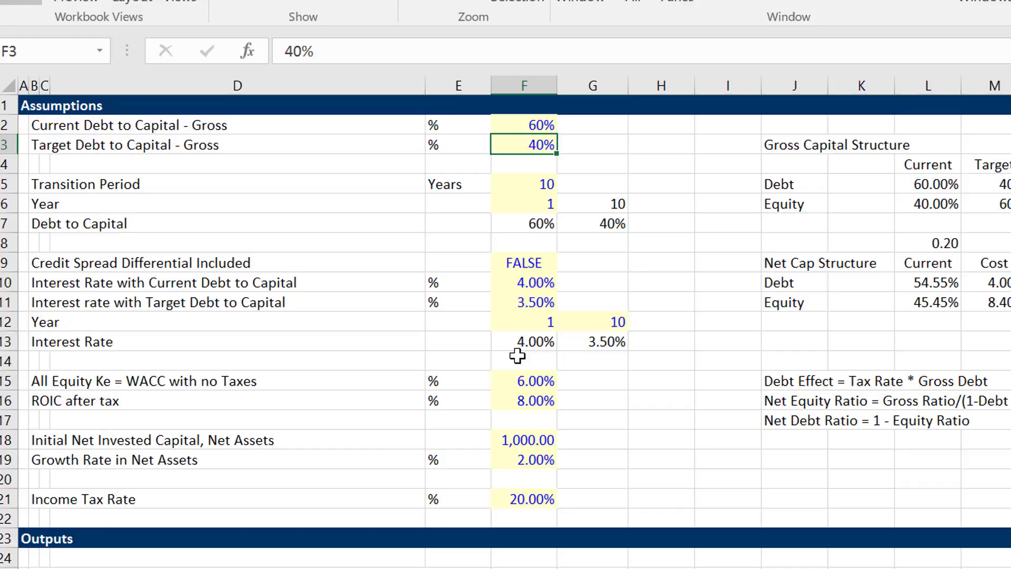
Examine the transition period and debt to capital assumptions, and go across to the Net Cap Structure table
key(Down)
key(Down)
key(Down)
key(Down)
key(Down)
key(Down)
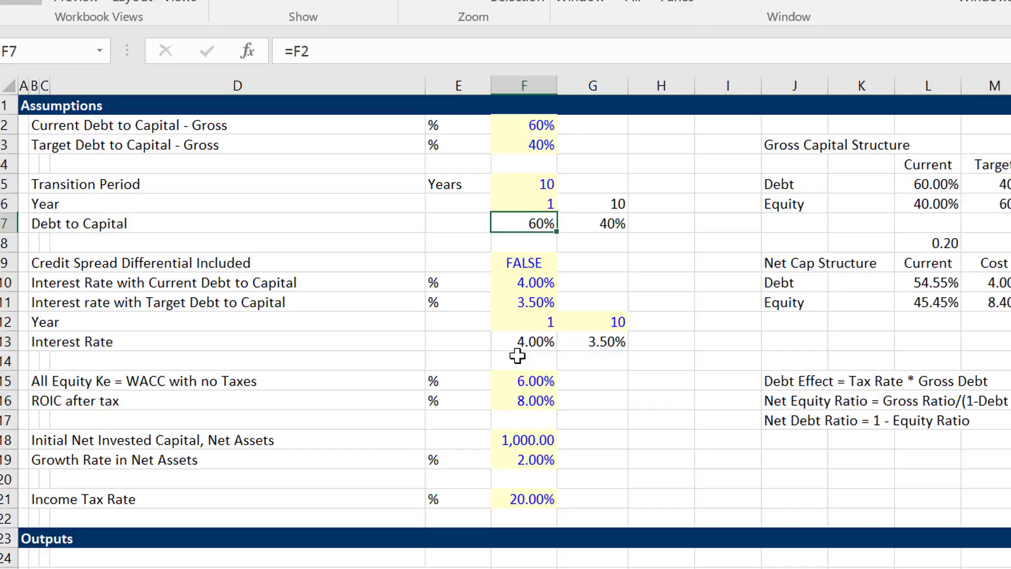
key(Right)
key(Right)
key(Right)
key(Right)
key(Right)
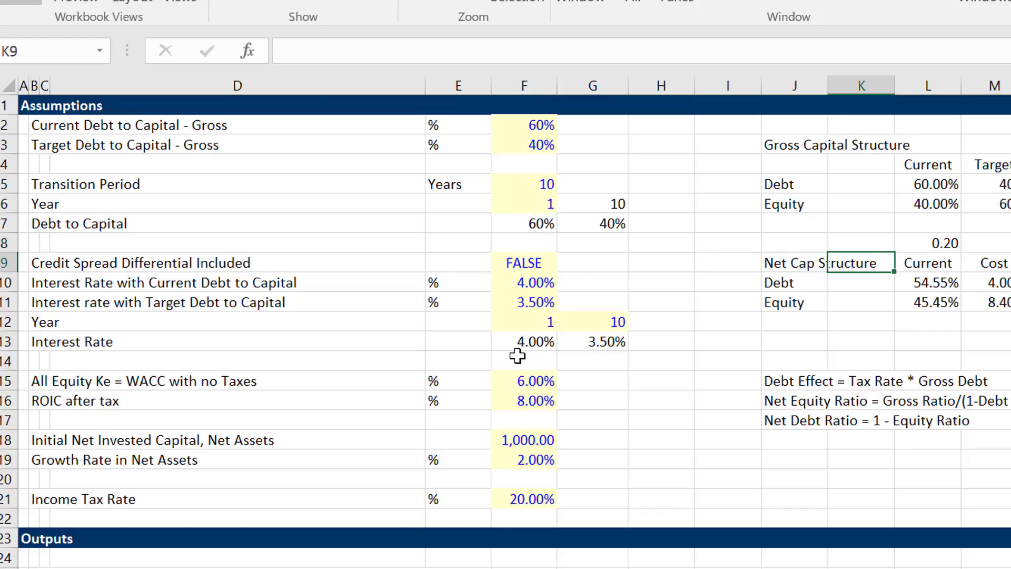
Examine the current debt and equity shares in the Gross Capital Structure table
key(Up)
key(Up)
key(Up)
key(Up)
key(Right)
key(Down)
key(Up)
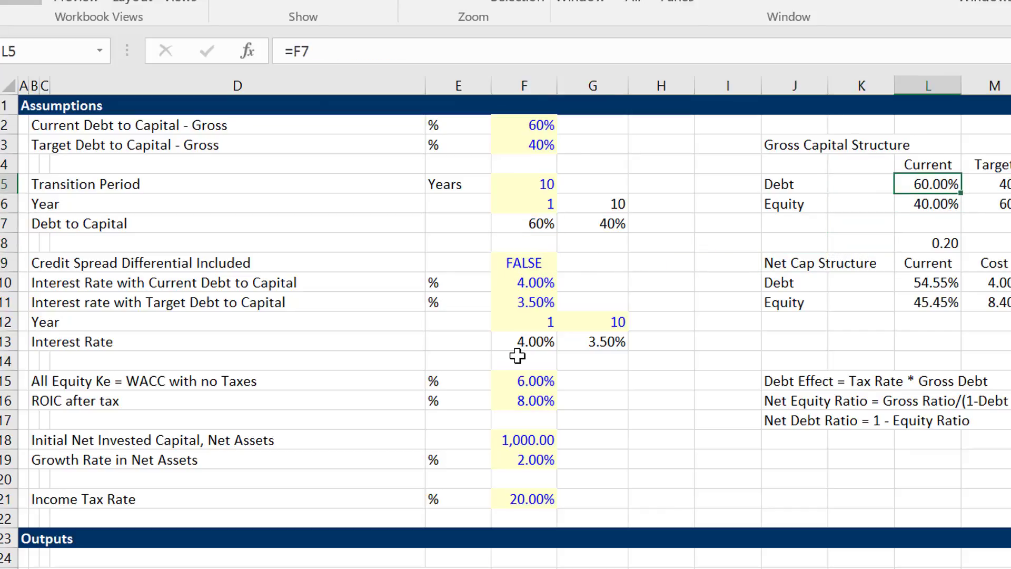
Compare the Current Debt to Capital - Gross input in F2 with the year-10 Debt to Capital in G7
key(Left)
key(Left)
key(Left)
key(Left)
key(Up)
key(Up)
key(Left)
key(Up)
key(Left)
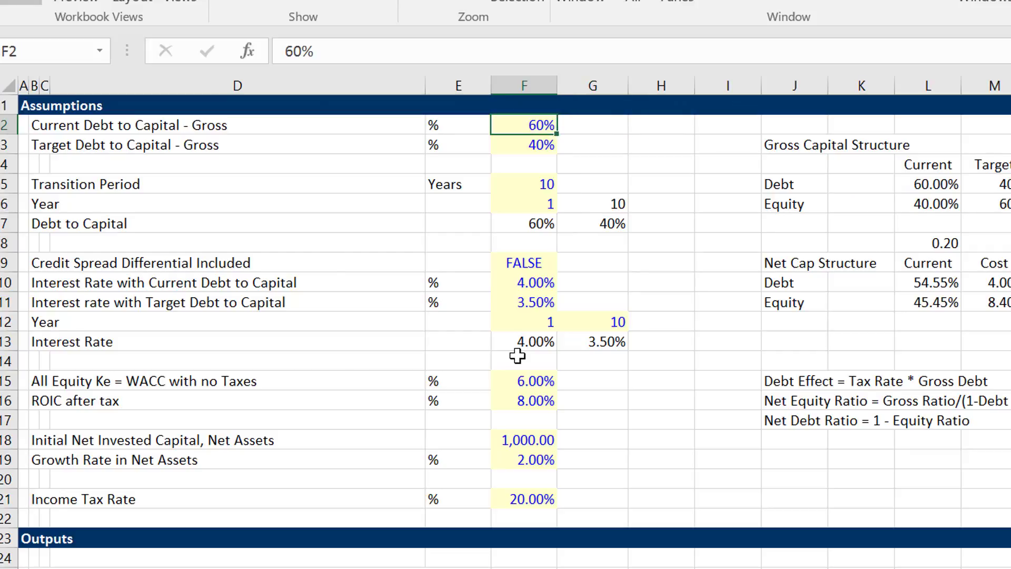
key(Down)
key(Right)
key(Down)
key(Down)
key(Down)
key(Down)
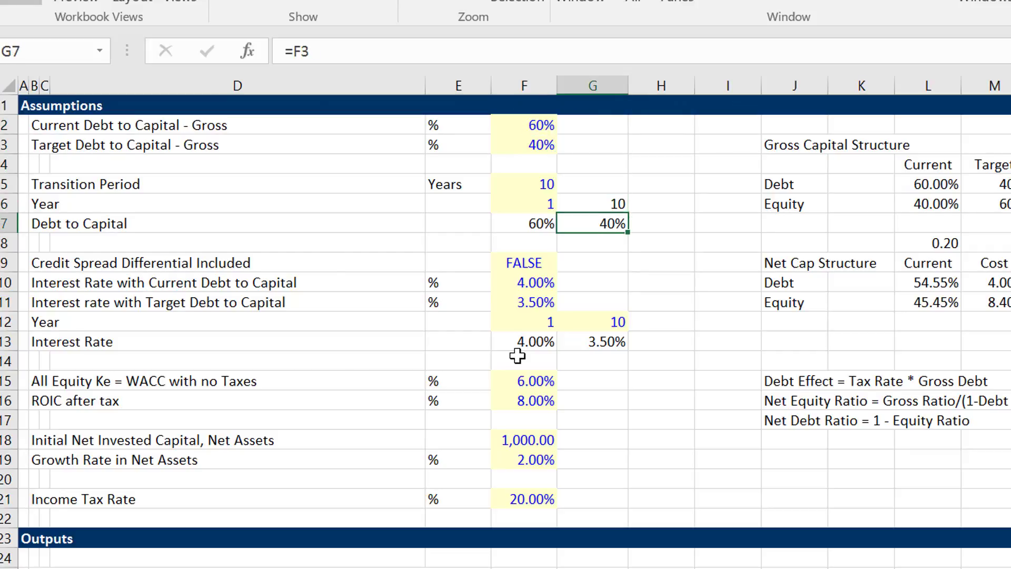
Examine the current debt share and the debt cost in the Net Cap Structure table
key(Down)
key(Down)
key(Down)
key(Right)
key(Right)
key(Right)
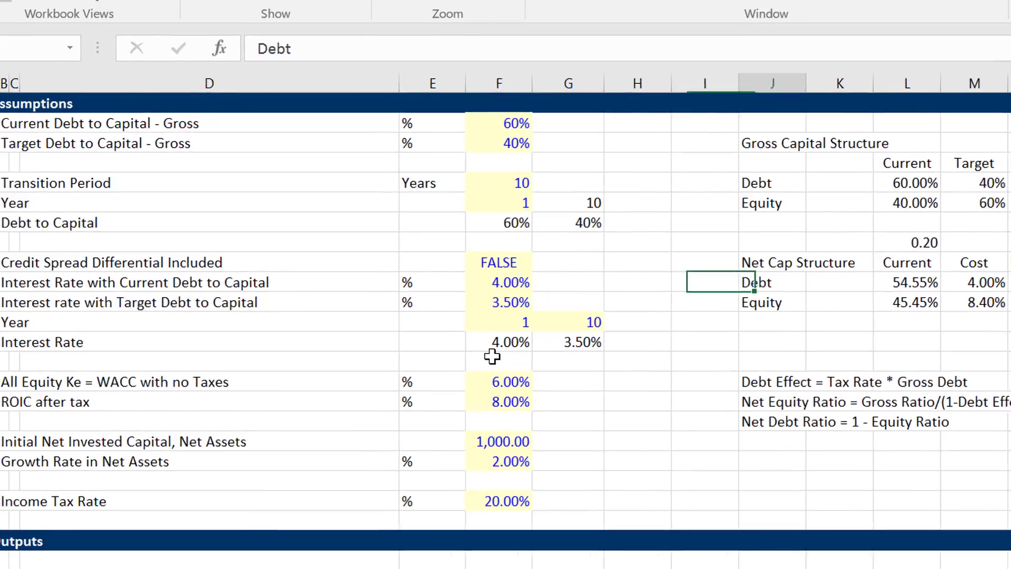
key(Right)
key(Right)
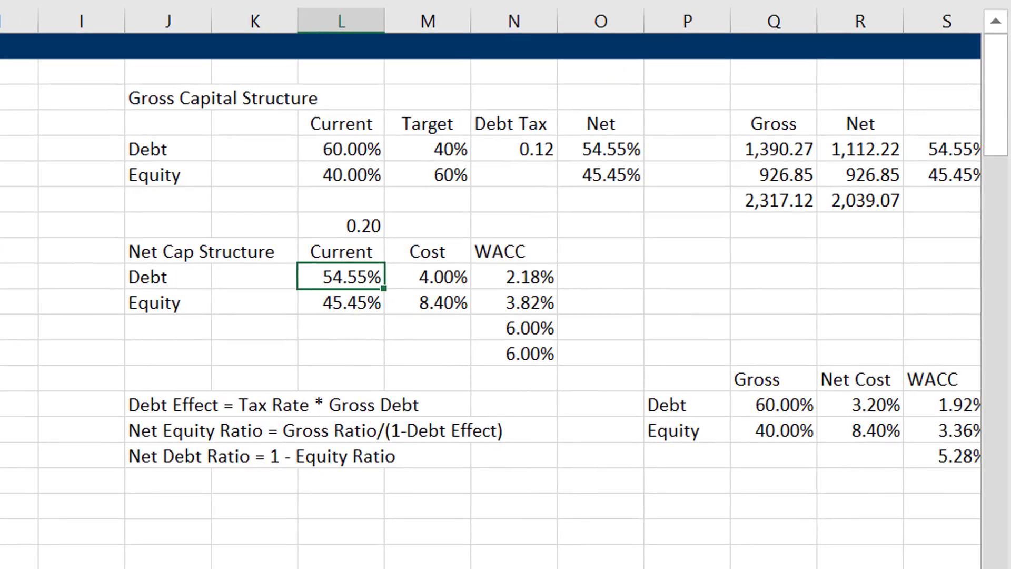
key(Down)
key(Right)
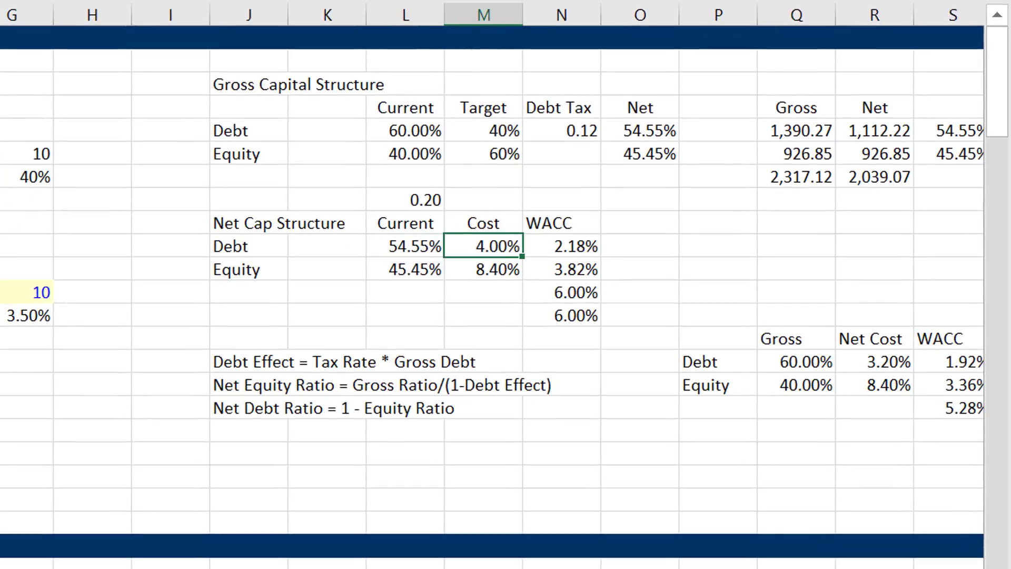
Read the Debt Effect, Net Equity Ratio and Net Debt Ratio definitions below the Net Cap Structure table
key(Down)
key(Down)
key(Down)
key(Down)
key(Down)
key(Left)
key(Left)
key(Left)
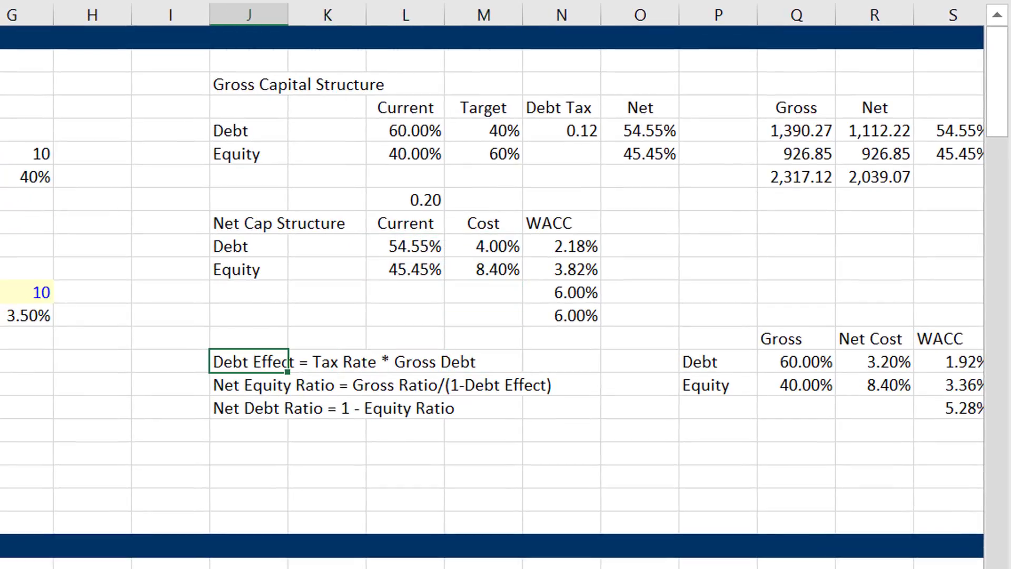
key(Down)
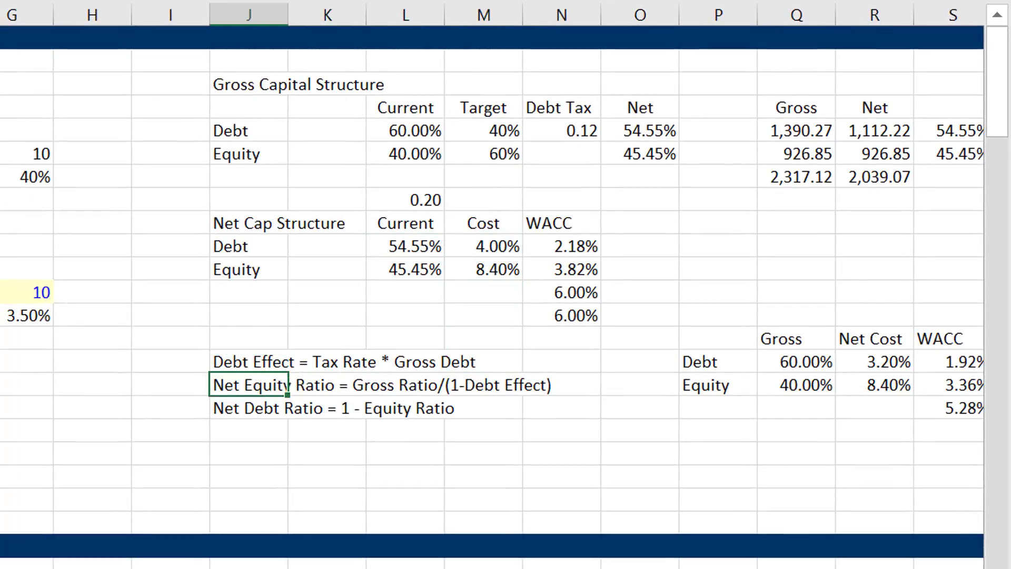
key(Down)
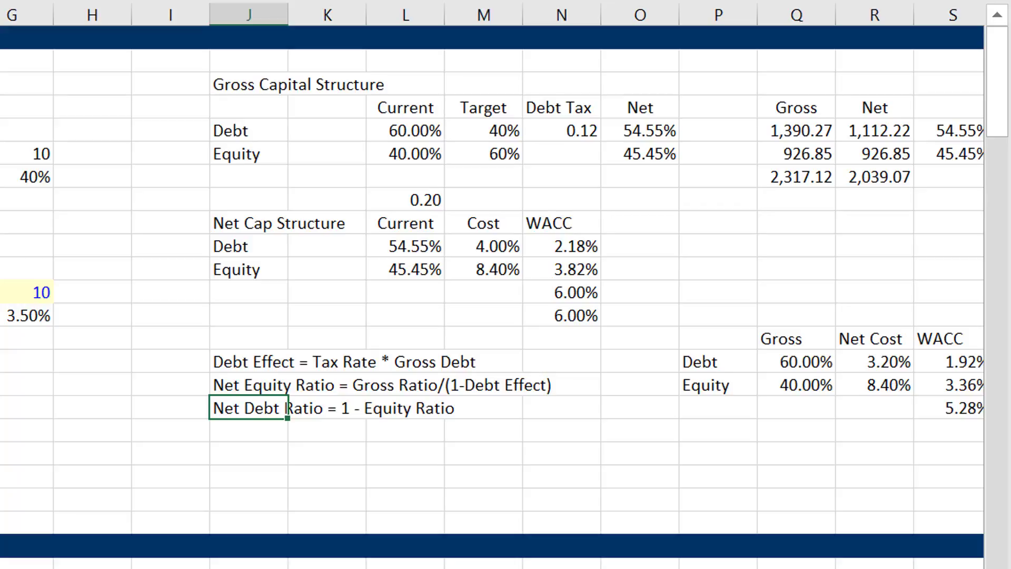
Go back to the assumptions and examine the ROIC after tax and Initial Net Invested Capital inputs
key(Left)
key(Left)
key(Left)
key(Left)
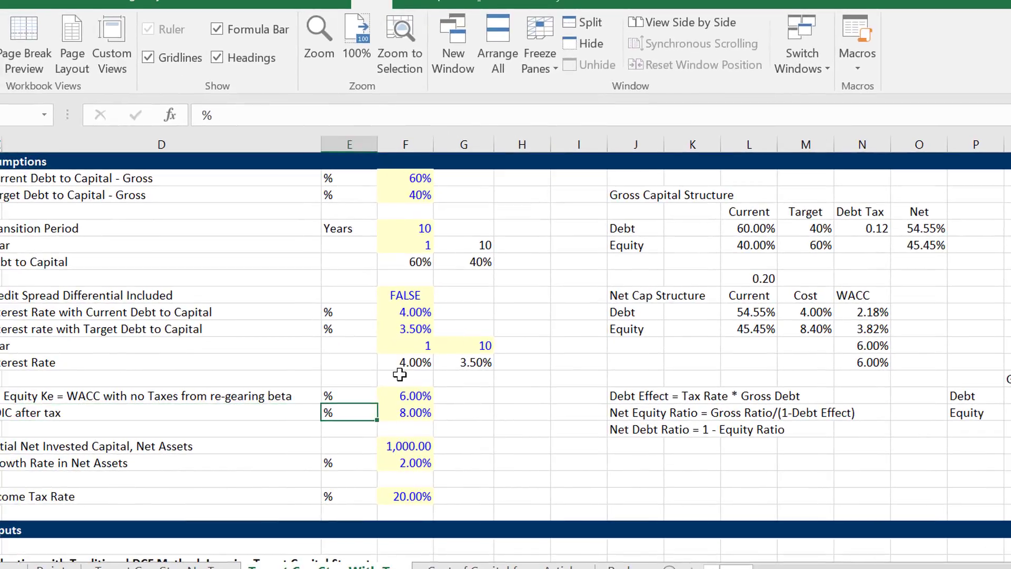
key(Left)
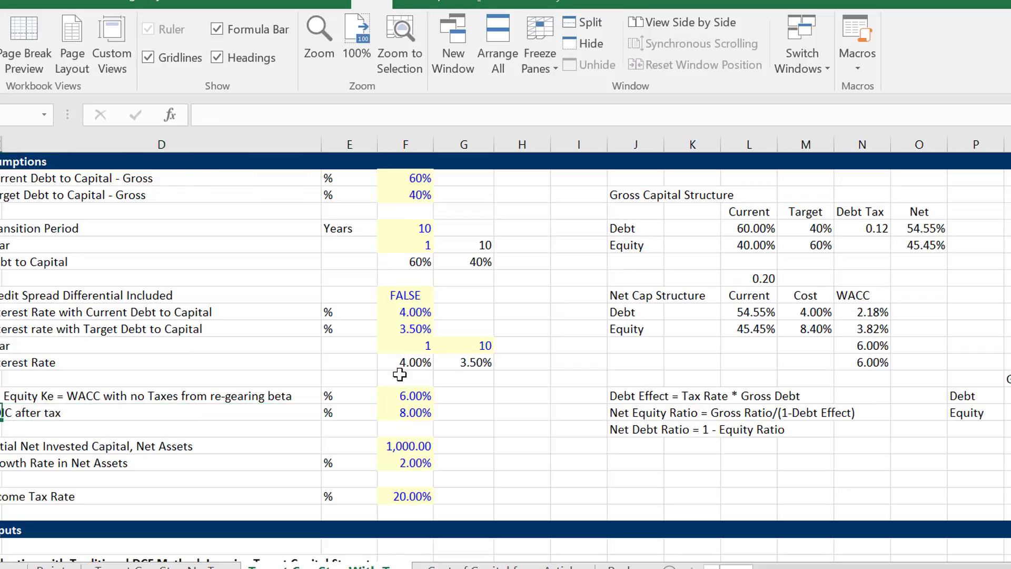
key(Right)
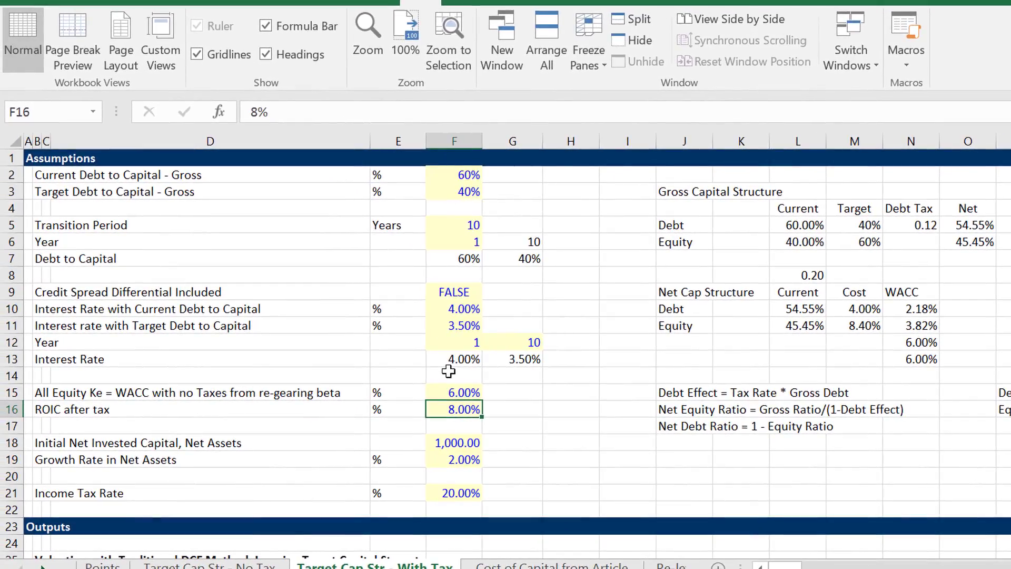
key(Down)
key(Down)
key(Down)
key(Up)
key(Up)
key(Down)
key(Down)
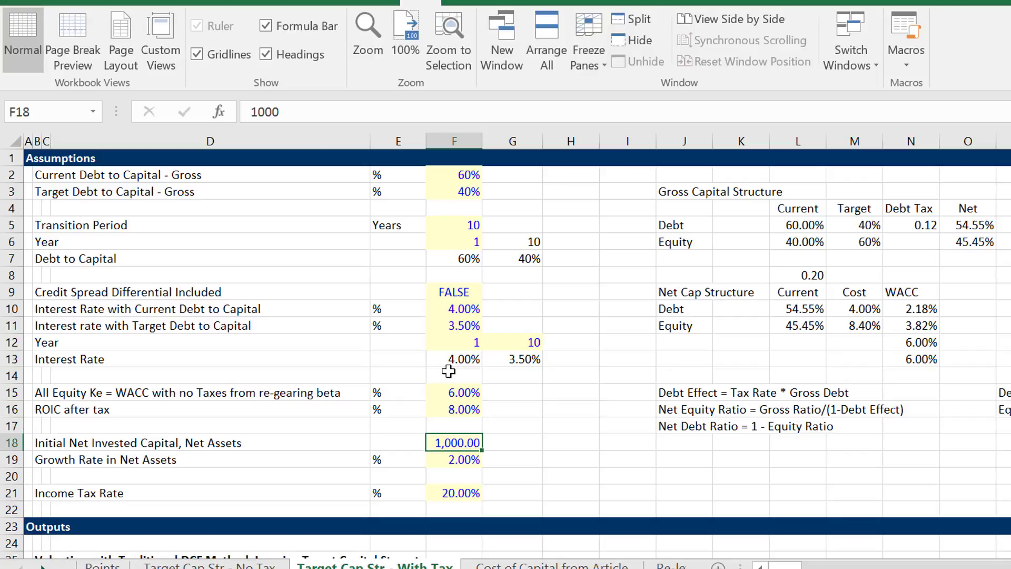
Look over the Growth Rate in Net Assets and Income Tax Rate inputs down to the Outputs heading
key(Up)
key(Down)
key(Down)
key(Down)
key(Down)
key(Down)
key(Down)
key(Down)
key(Up)
key(Up)
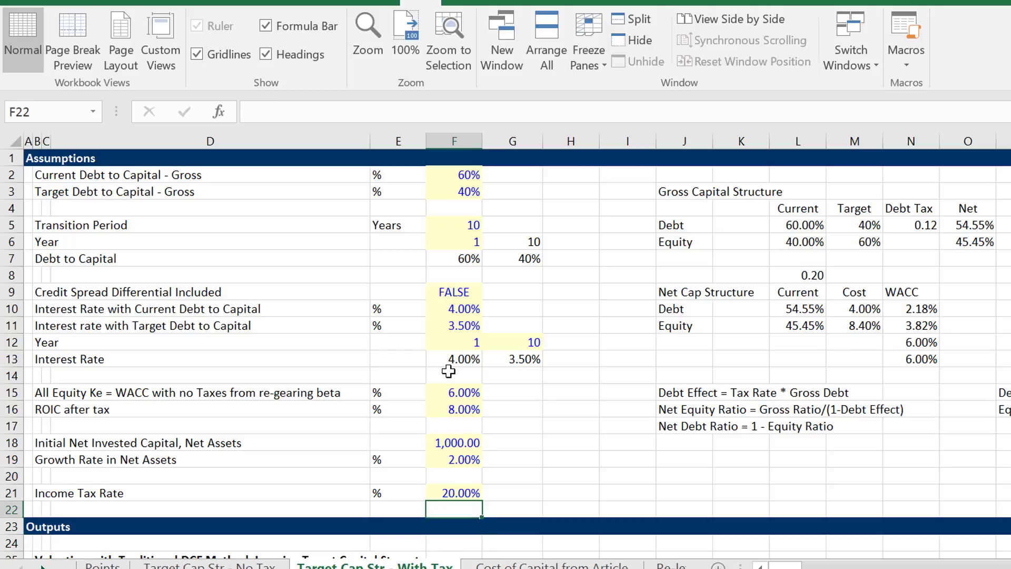
Compare the All Equity Ke input in F15 with ROIC after tax and Initial Net Invested Capital
key(Up)
key(Up)
key(Up)
key(Up)
key(Up)
key(Down)
key(Up)
key(Up)
key(Up)
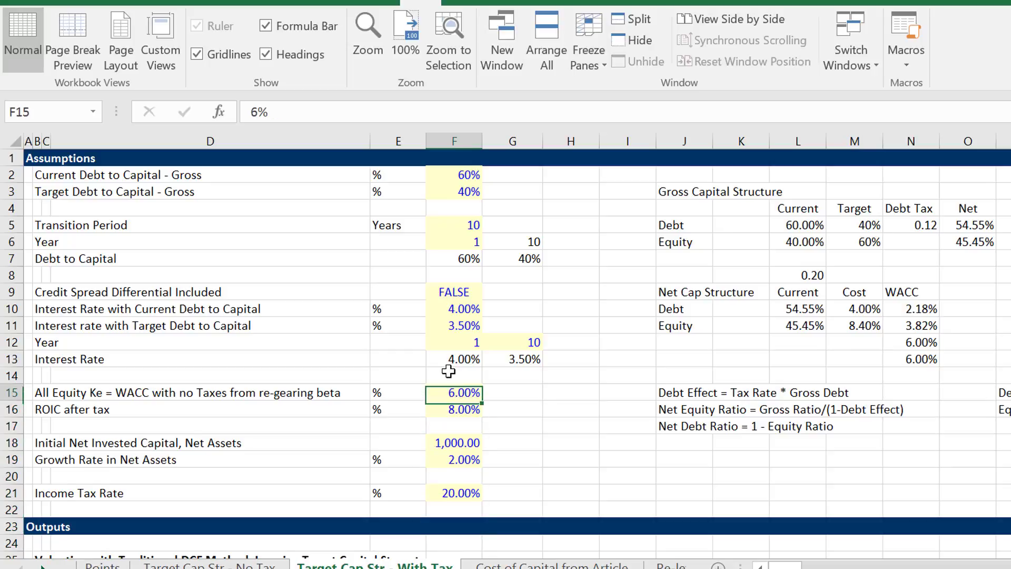
key(Down)
key(Down)
key(Down)
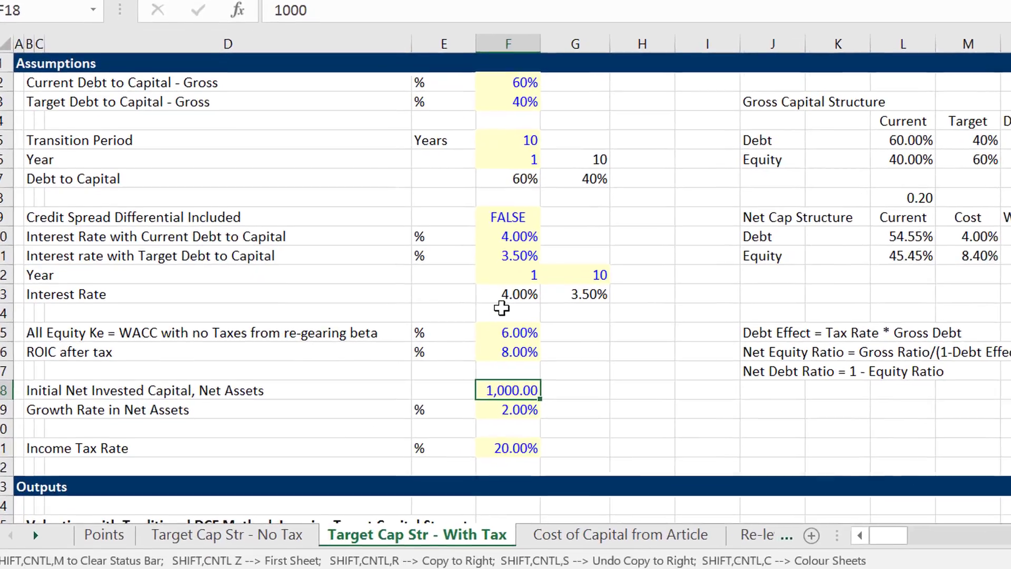
key(Up)
key(Up)
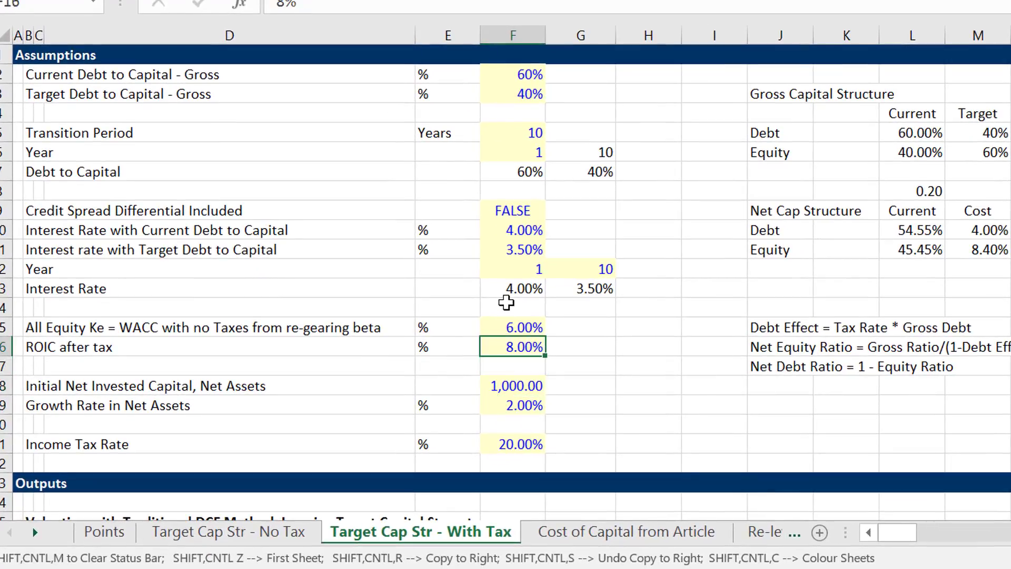
key(Up)
key(Down)
key(Down)
key(Down)
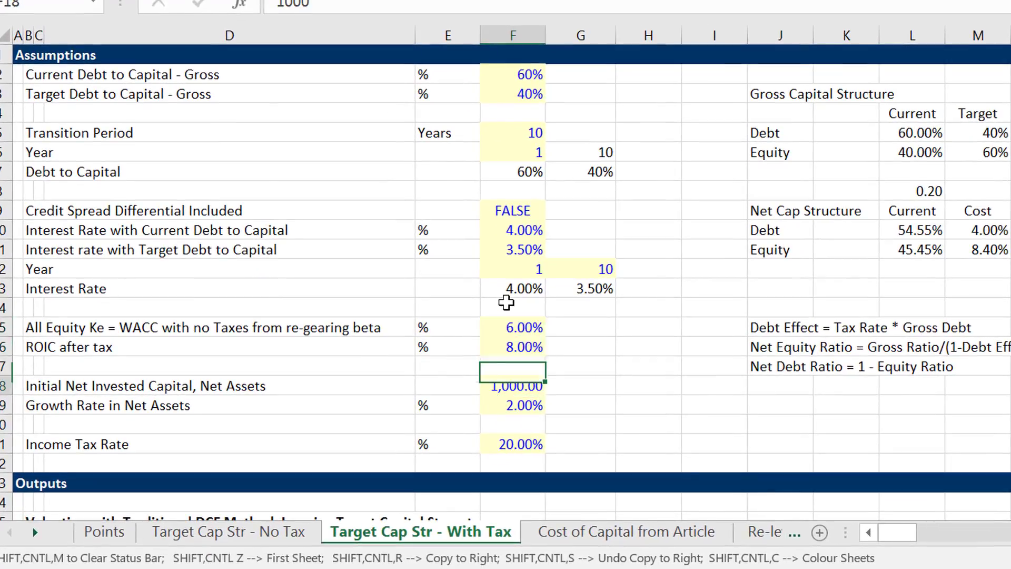
Set the Growth Rate in Net Assets in F19 to 0%
key(Down)
key(Down)
key(Down)
key(Down)
key(Down)
key(Down)
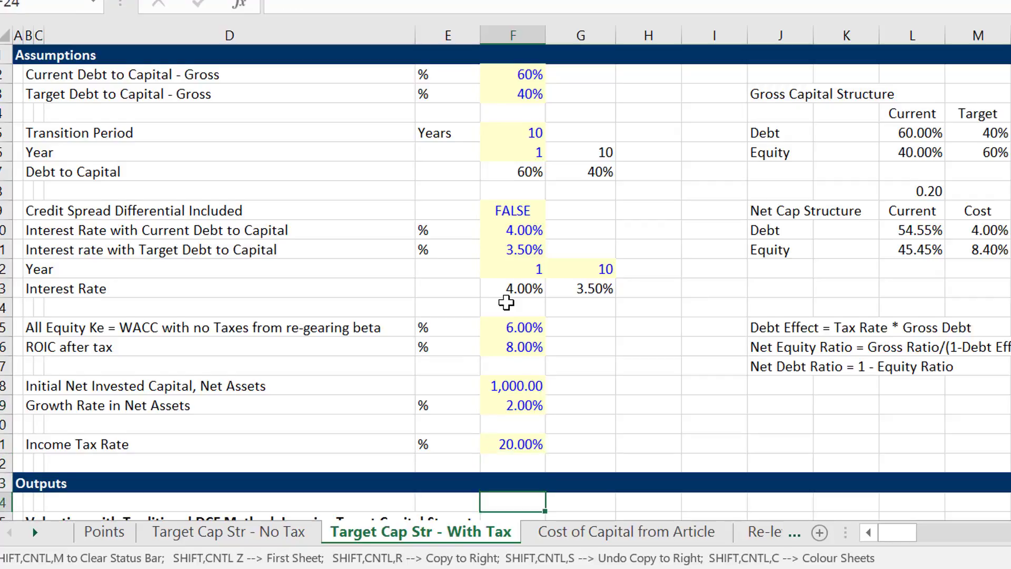
key(Down)
key(Down)
key(Up)
key(Up)
key(Up)
key(Up)
key(Up)
key(Up)
key(Up)
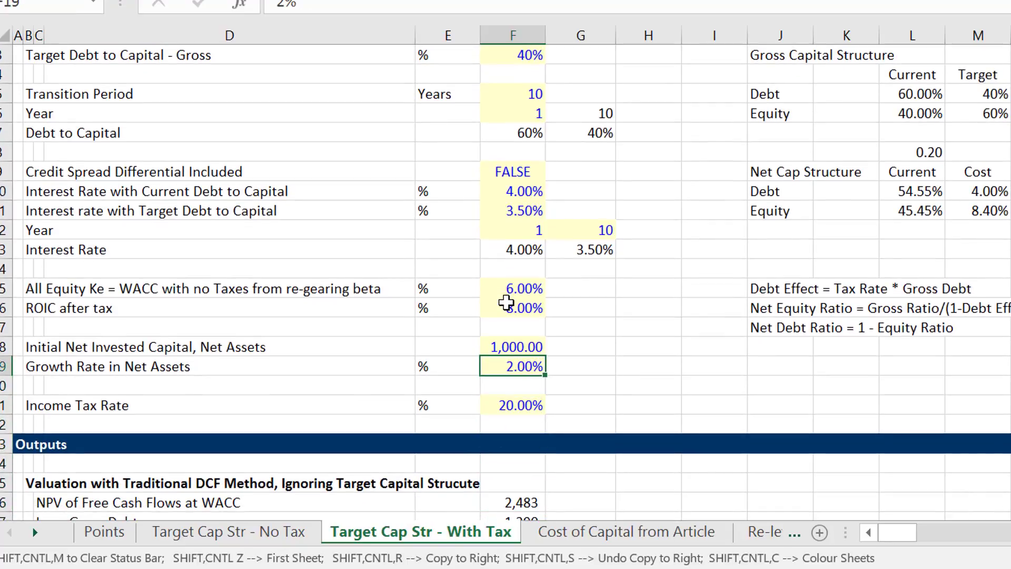
text(0)
key(Return)
Set the Income Tax Rate in F21 to 0%
key(Down)
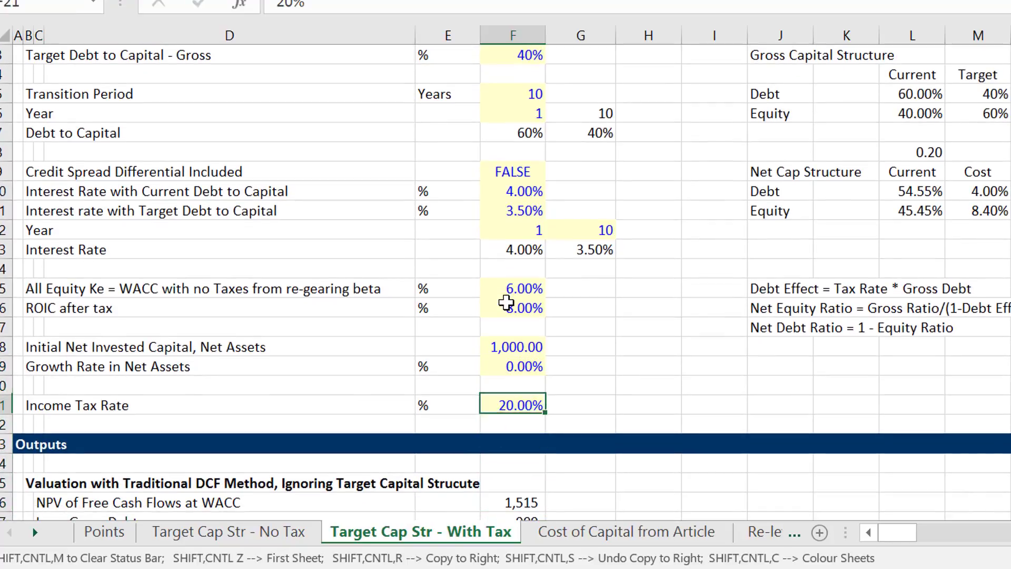
text(0)
key(Return)
key(Up)
key(Up)
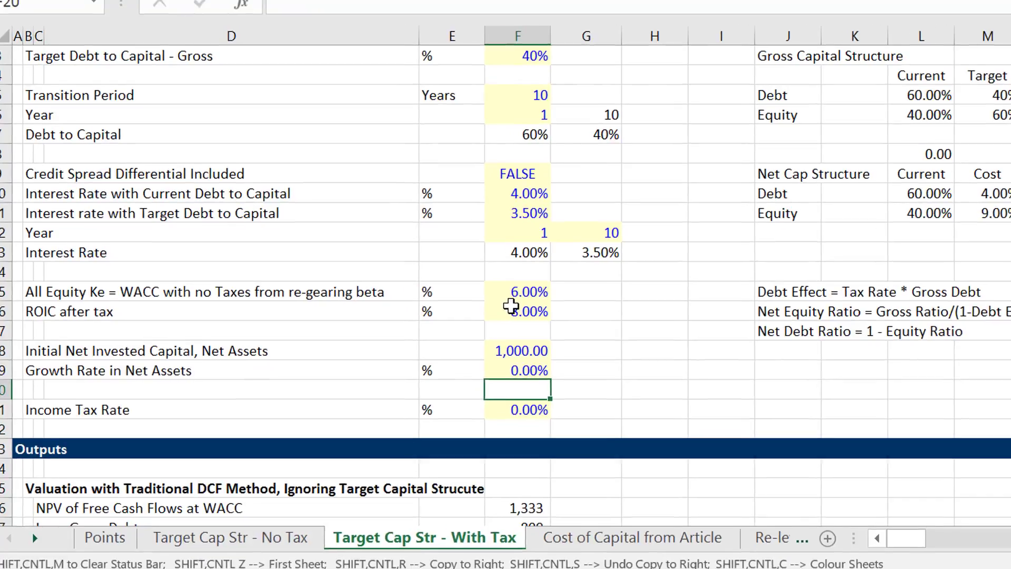
Go across to the Gross Capital Structure table and check its target equity, current equity and Debt Tax formulas
key(Up)
key(Right)
key(Right)
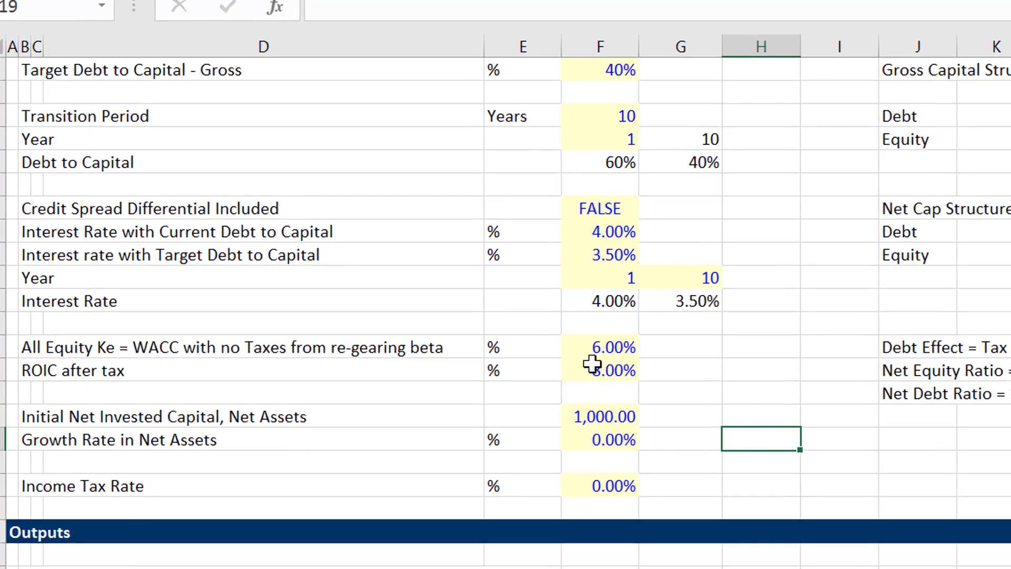
key(Right)
key(Right)
key(Right)
key(Up)
key(Up)
key(Up)
key(Up)
key(Up)
key(Up)
key(Up)
key(Up)
key(Up)
key(Up)
key(Up)
key(Up)
key(Up)
key(Up)
key(Up)
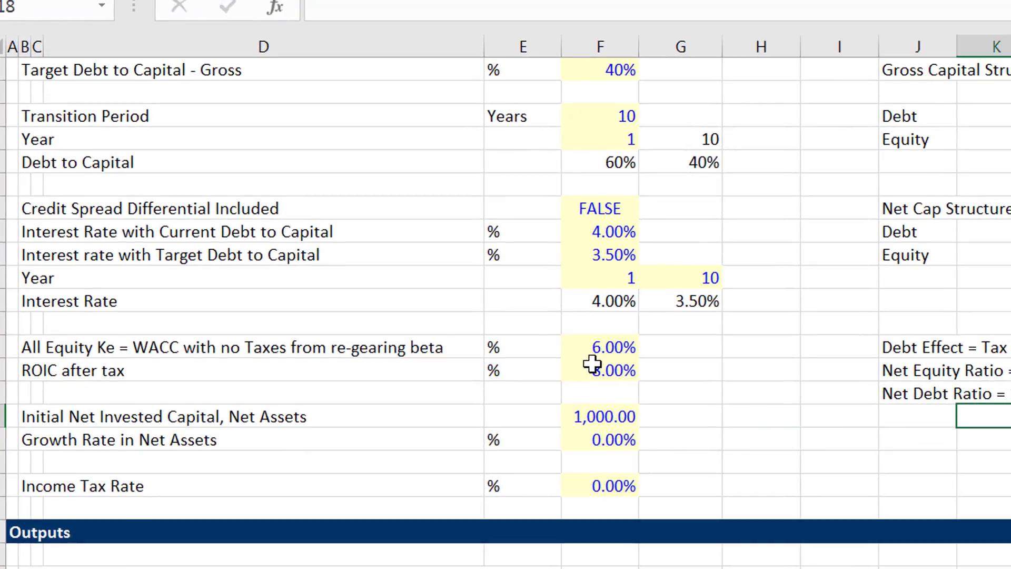
key(Right)
key(Right)
key(Down)
key(Down)
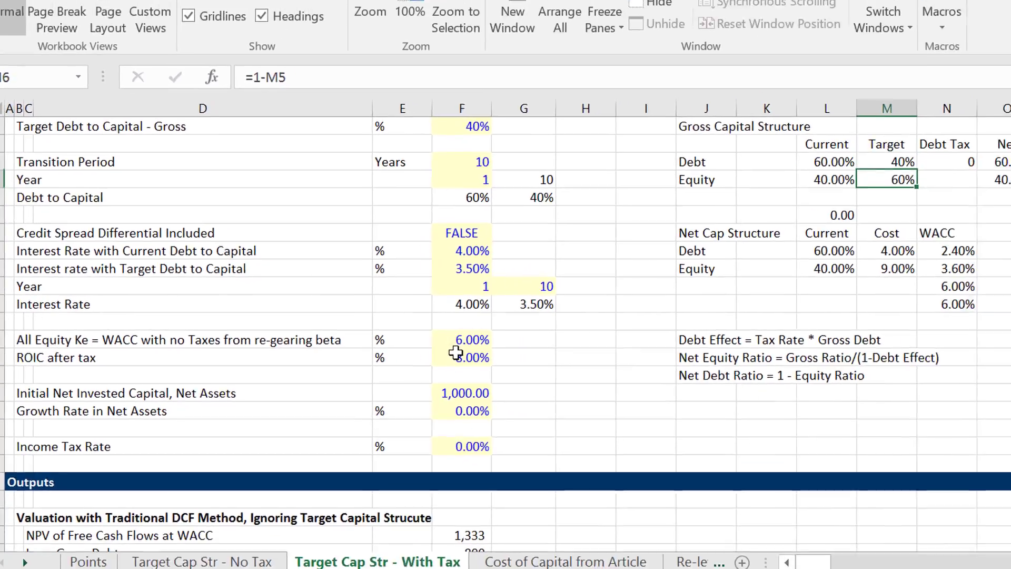
key(Left)
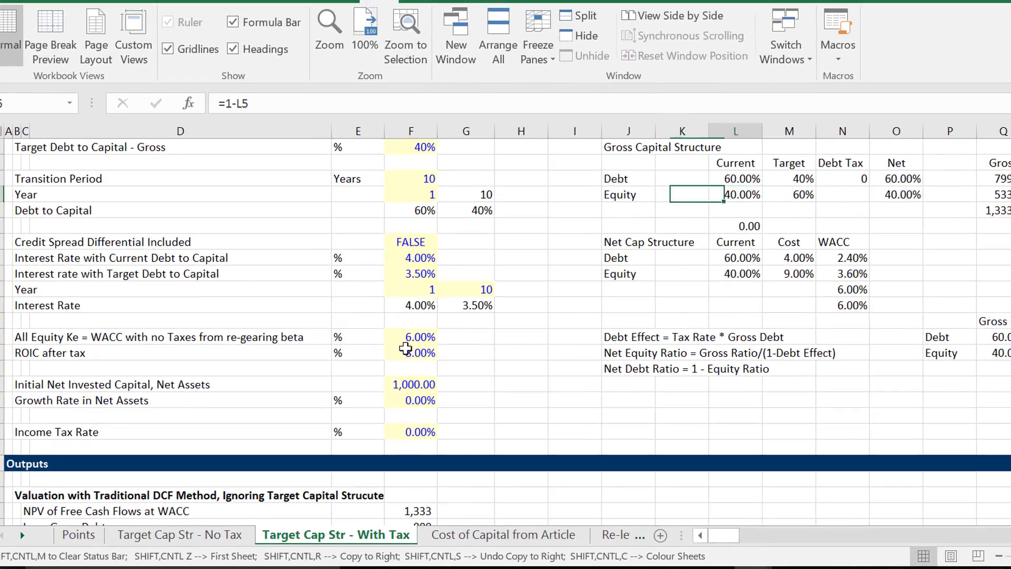
key(Right)
key(Up)
key(Right)
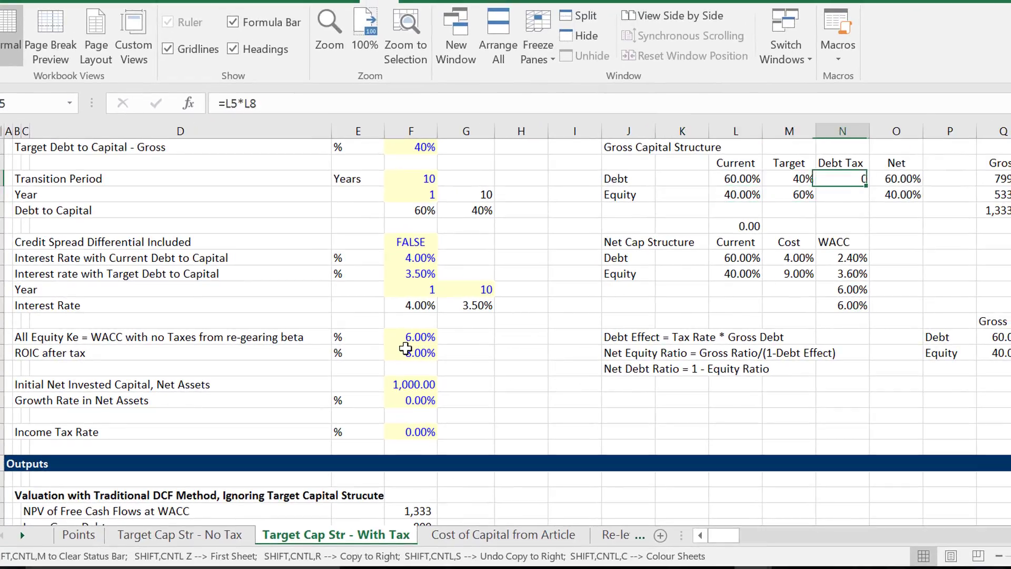
Inspect the net debt share, then the debt and equity rows of the Net Cap Structure table
key(Right)
key(Down)
key(Down)
key(Down)
key(Down)
key(Down)
key(Left)
key(Left)
key(Left)
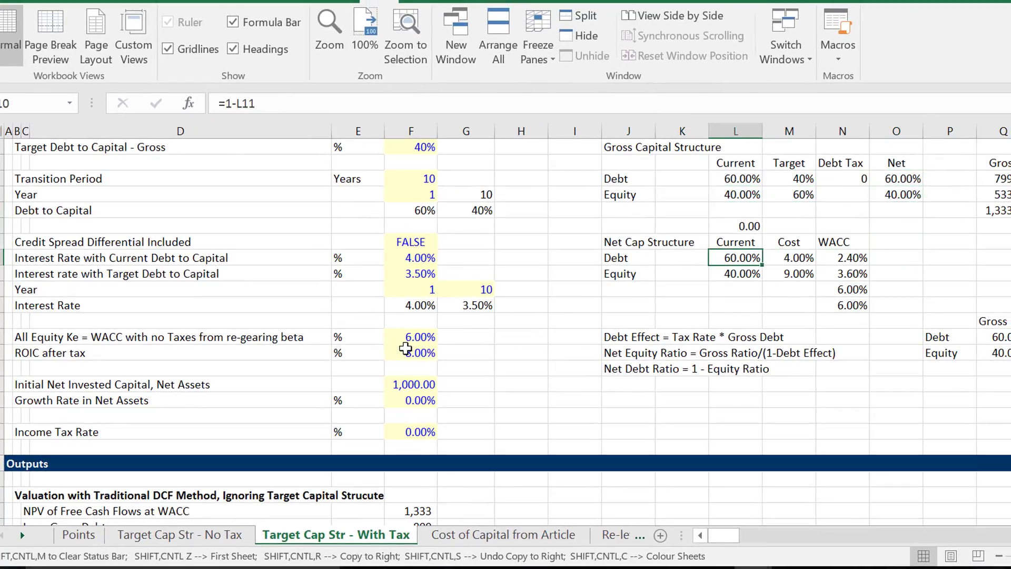
key(Down)
key(Right)
key(Up)
key(Left)
key(Left)
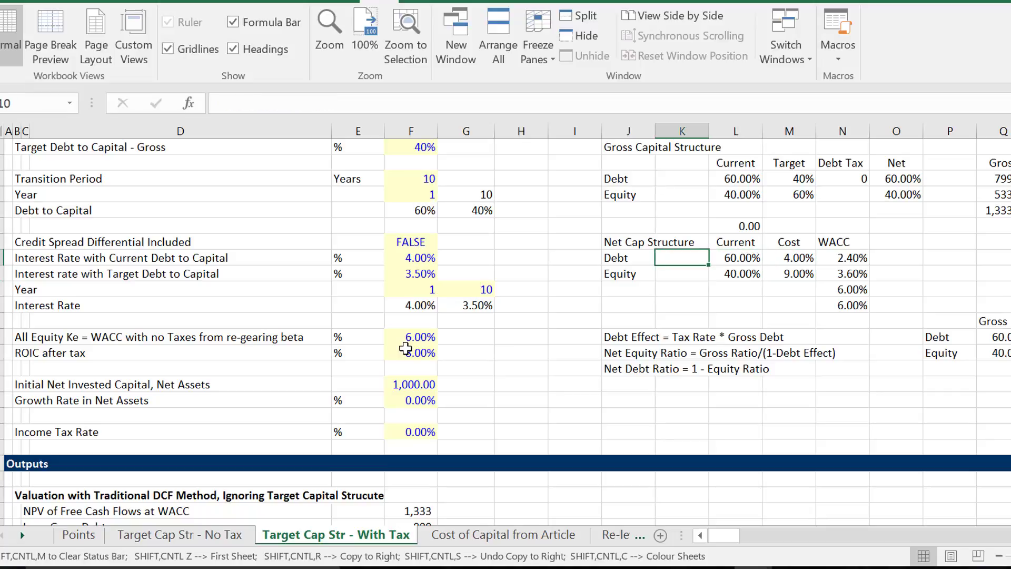
Go down from the Net Cap Structure table to cell J18 beneath the Net Debt Ratio definition
key(Right)
key(Down)
key(Down)
key(Down)
key(Down)
key(Down)
key(Down)
key(Down)
key(Down)
key(Left)
key(Left)
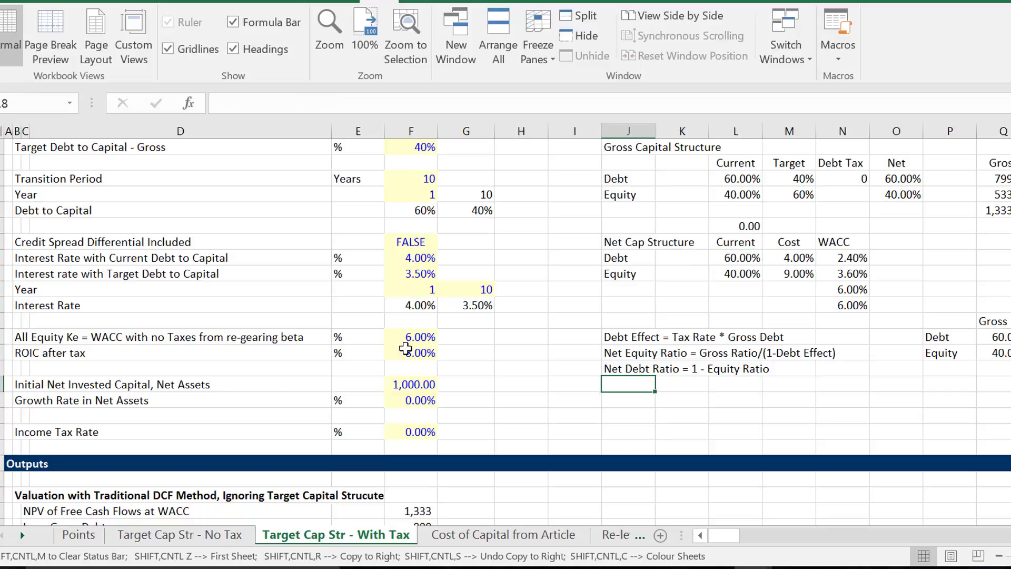
Set the Income Tax Rate in F21 to 20%
key(Left)
key(Left)
key(Left)
key(Left)
key(Down)
key(Down)
key(Down)
text(2)
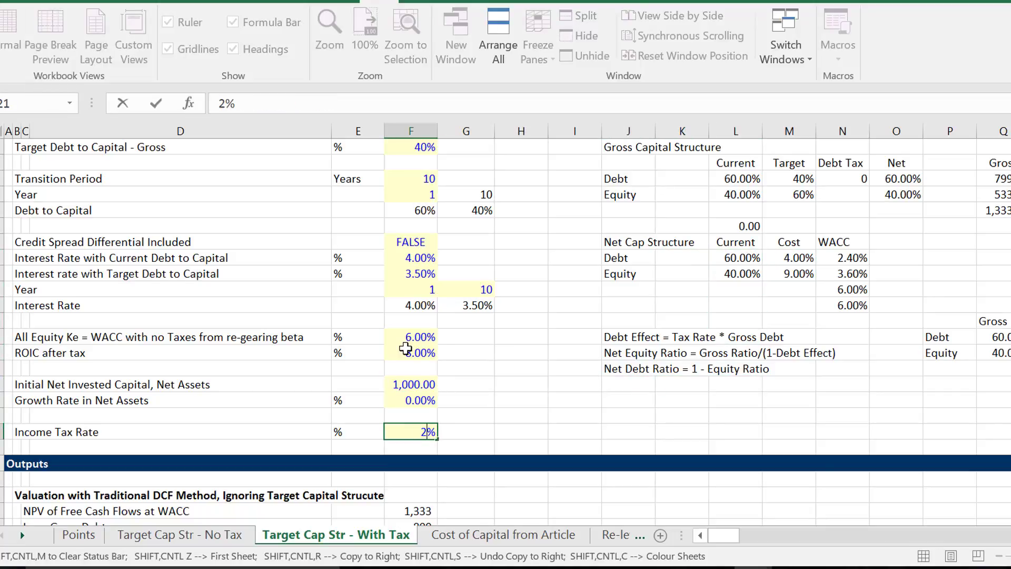
key(Return)
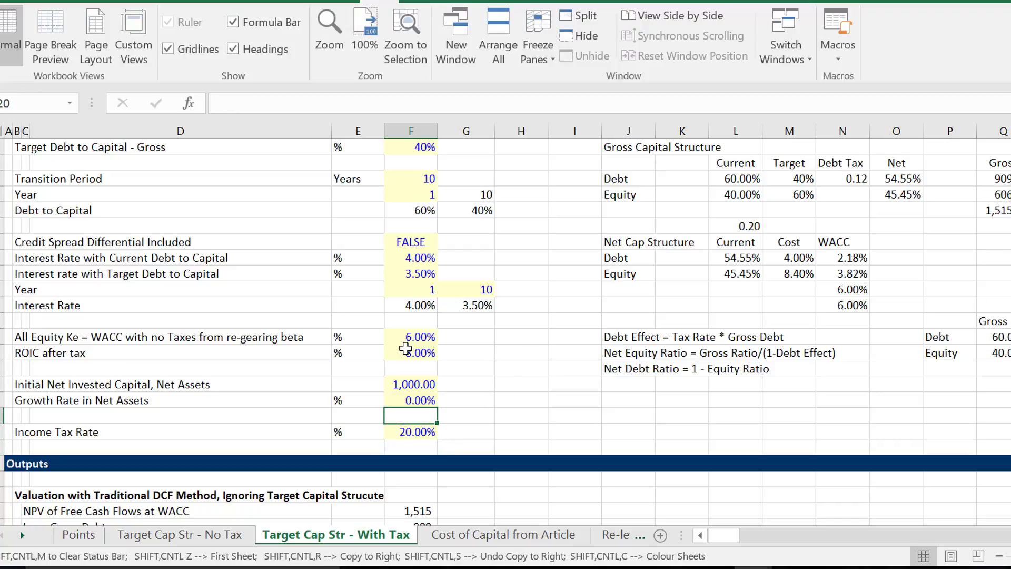
Re-enter the Debt Tax formula in N5 as =L5*L8, multiplying current gross debt by the tax rate
key(Up)
key(Up)
key(Up)
key(Up)
key(Up)
key(Up)
key(Up)
key(Up)
key(Up)
key(Up)
key(Up)
key(Up)
key(Up)
key(Up)
key(Right)
key(Right)
key(Right)
key(Right)
key(Right)
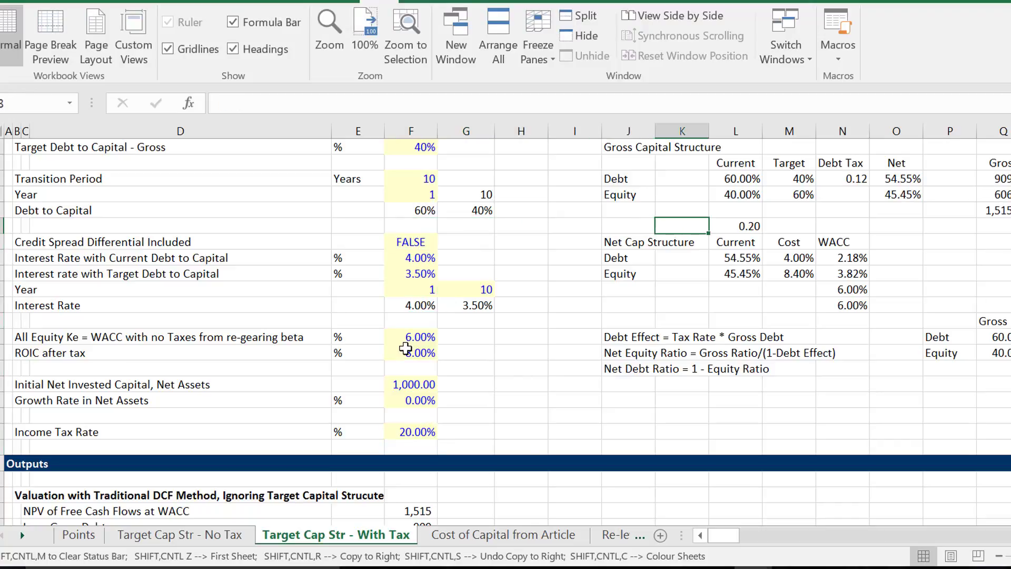
key(Down)
key(Up)
key(Up)
key(Up)
key(Up)
key(Right)
key(Right)
key(Right)
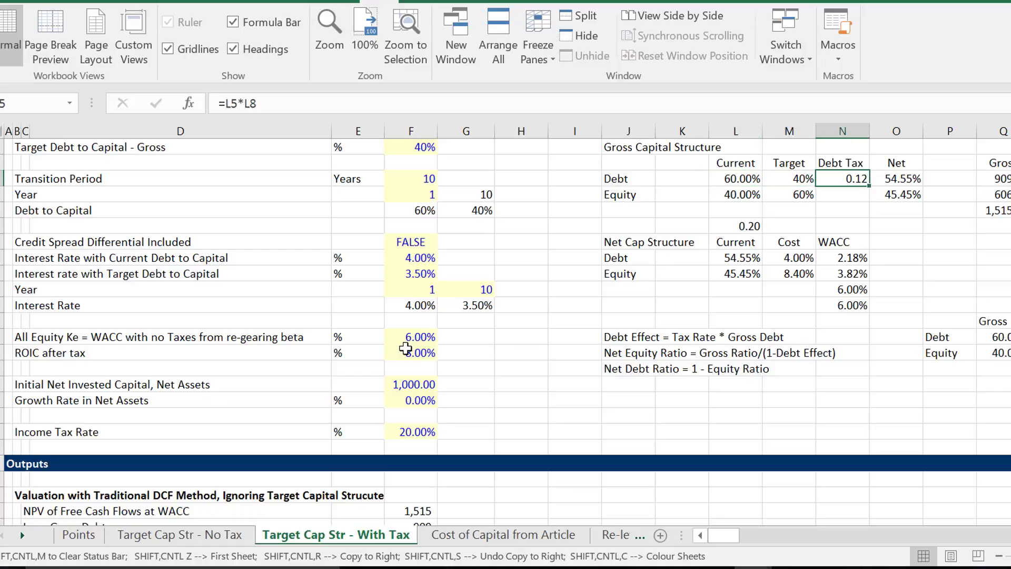
text(=)
key(Left)
key(Left)
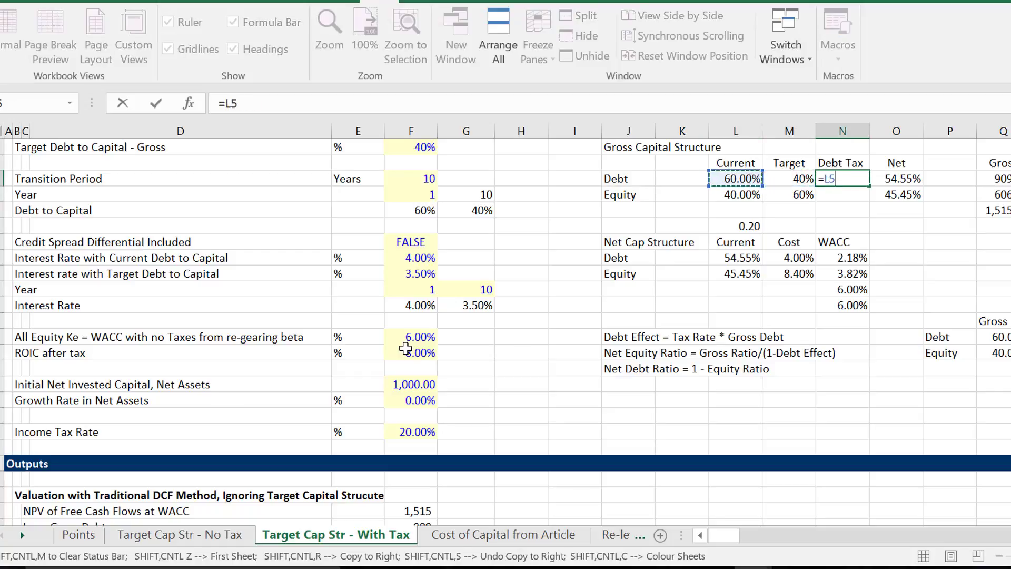
text(*)
key(Down)
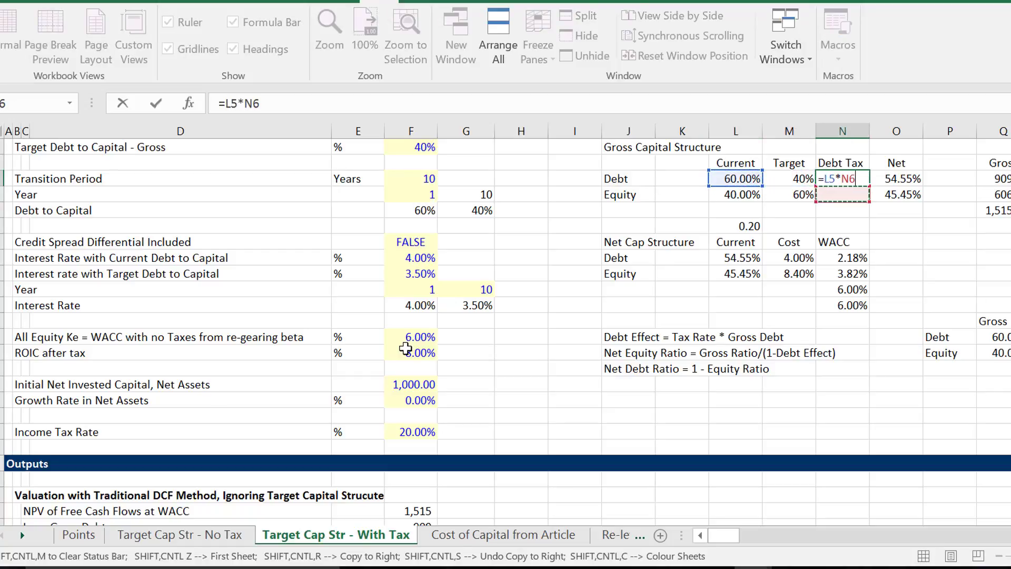
key(Left)
key(Down)
key(Left)
key(Down)
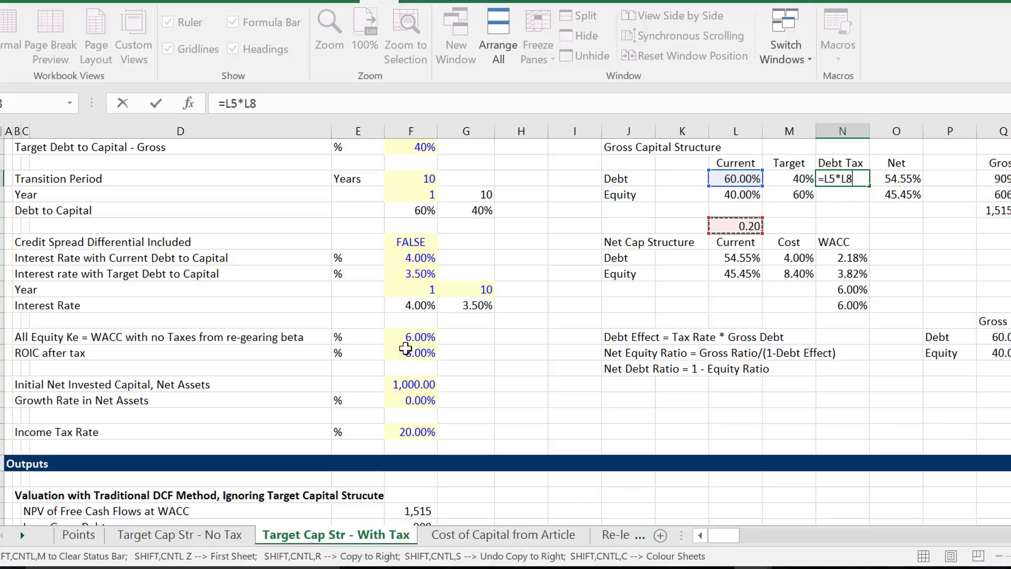
key(Return)
Extend the Debt Effect note in J15 to read "Tax Effect of Debt Effect = Tax Rate * Gross Debt"
key(Down)
key(Down)
key(Down)
key(Down)
key(Down)
key(Down)
key(Down)
key(Down)
key(Down)
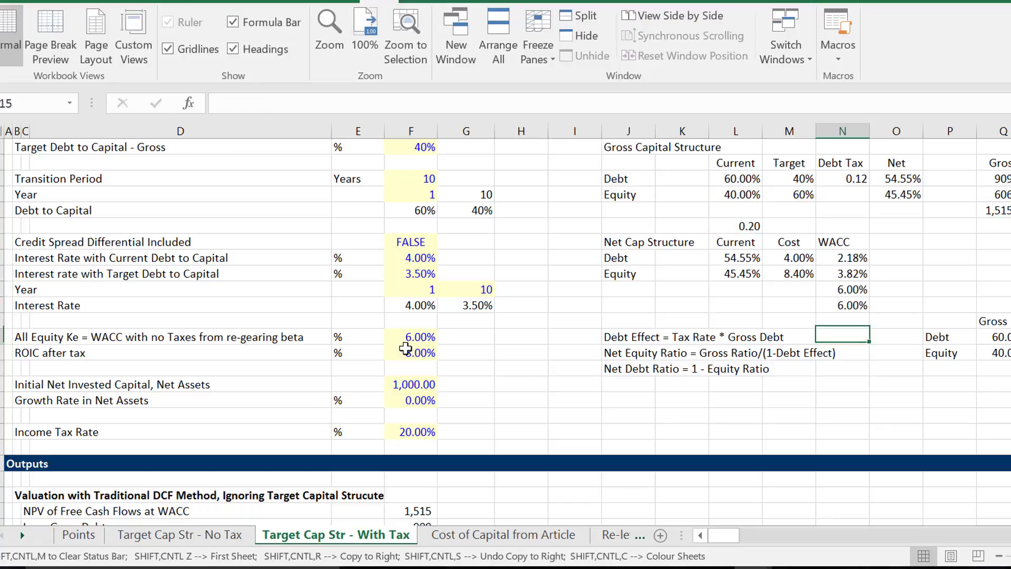
key(Left)
key(Left)
key(Left)
key(Left)
key(F2)
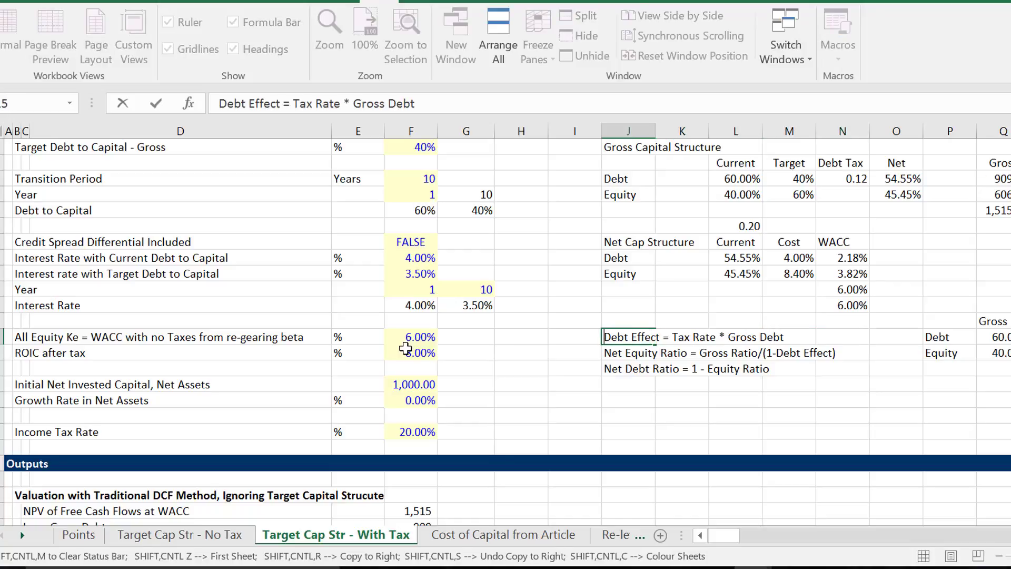
key(Home)
text(Tax)
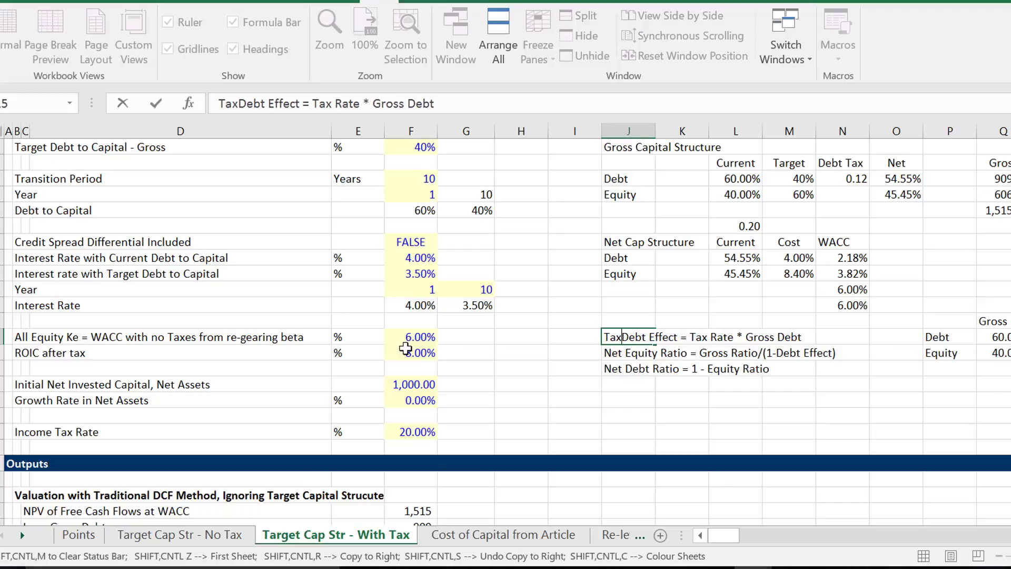
text( Ef)
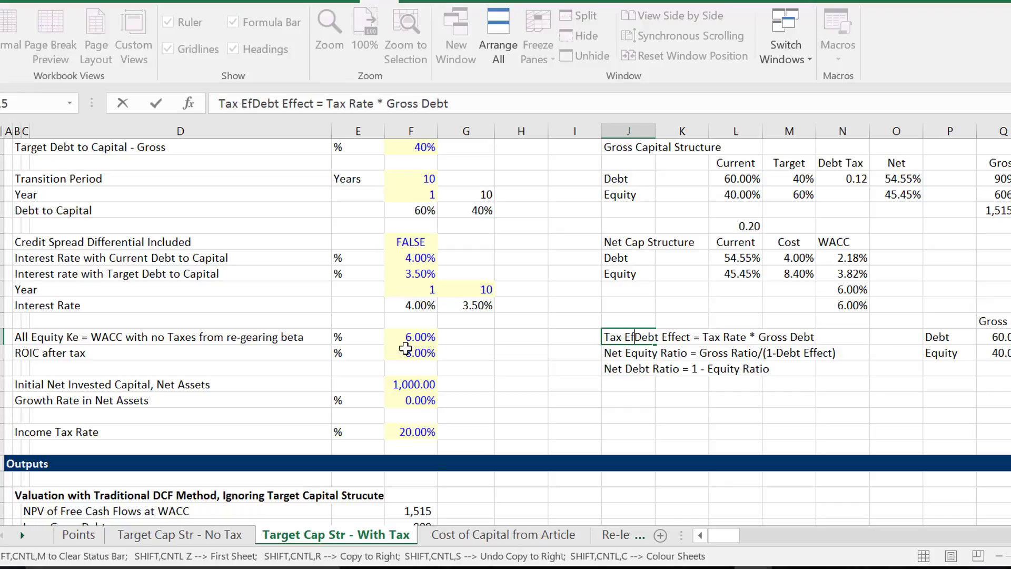
text(fect of)
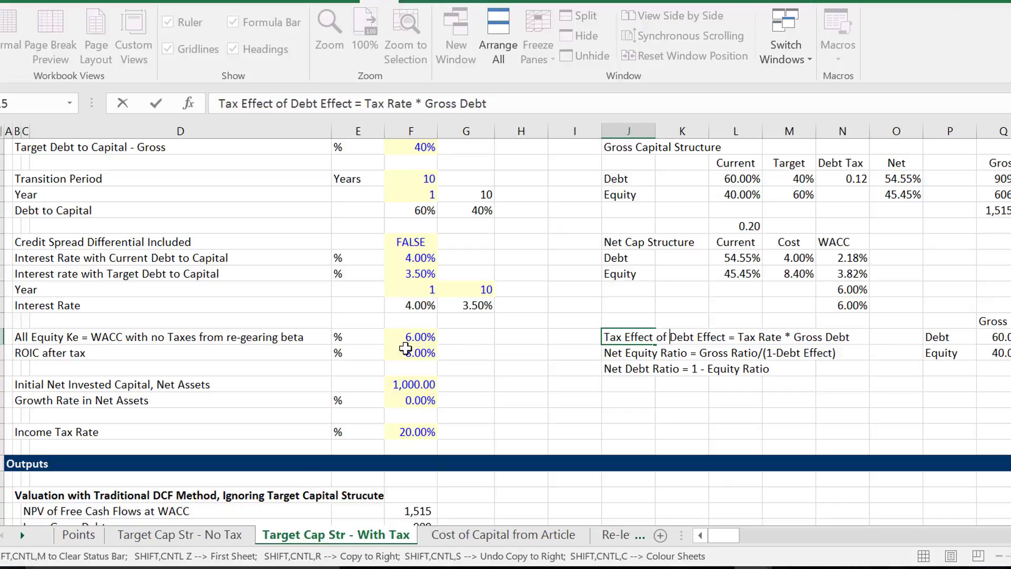
key(Return)
key(Up)
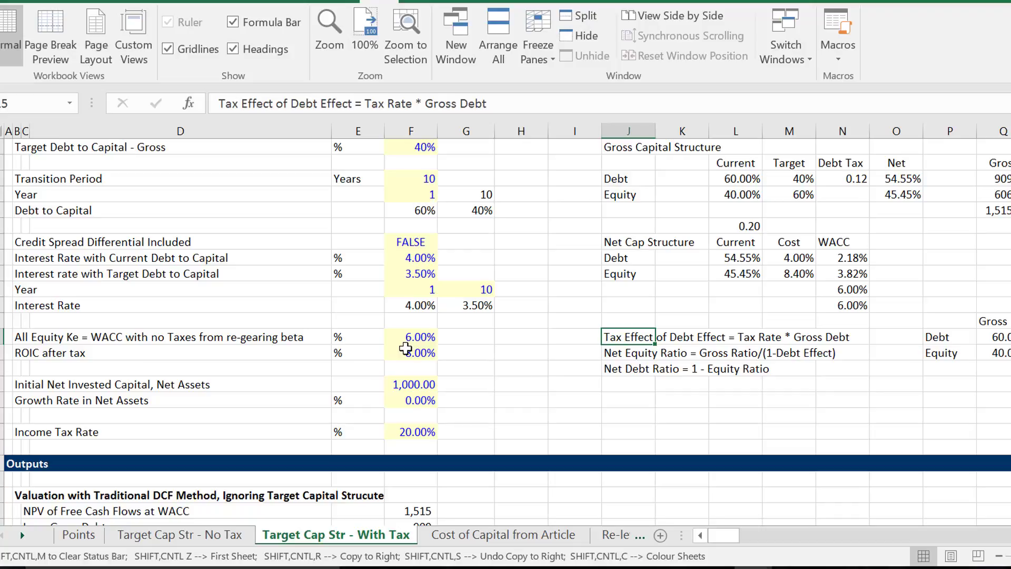
Go up to the Gross Capital Structure table and inspect the Net debt and equity formulas in O5 and O6
key(Up)
key(Up)
key(Up)
key(Up)
key(Up)
key(Up)
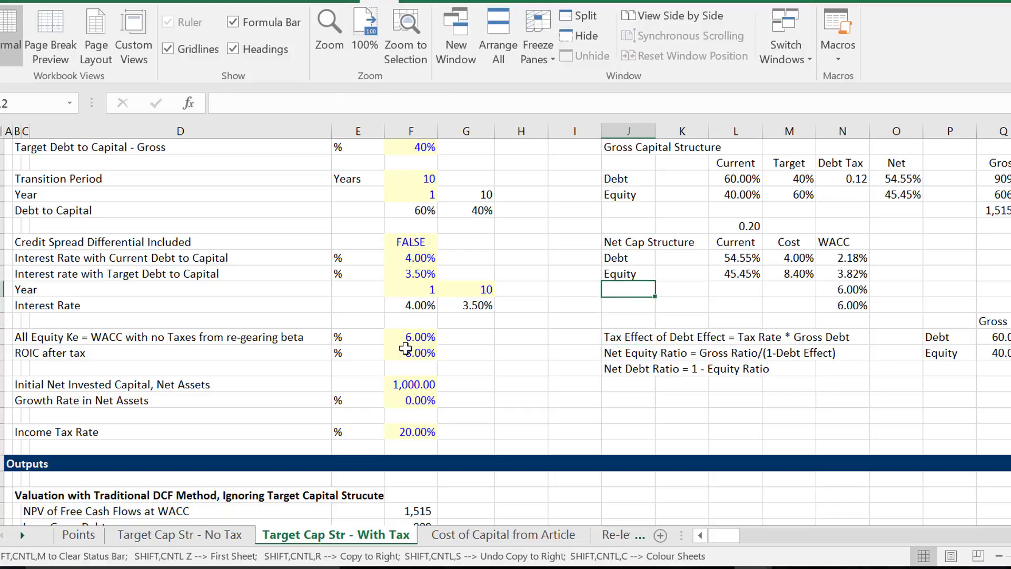
key(Right)
key(Right)
key(Right)
key(Right)
key(Up)
key(Up)
key(Up)
key(Up)
key(Up)
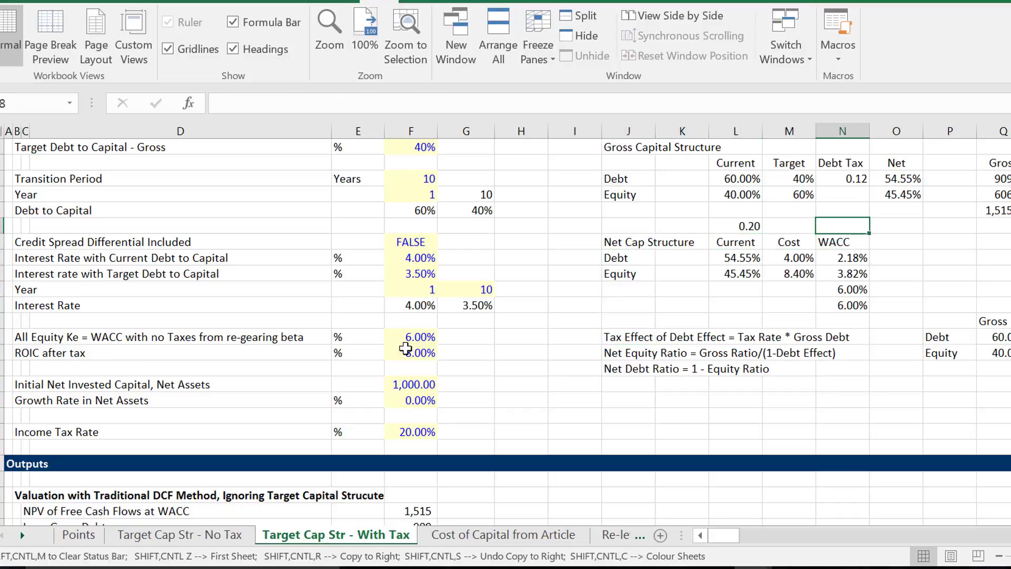
key(Down)
key(Right)
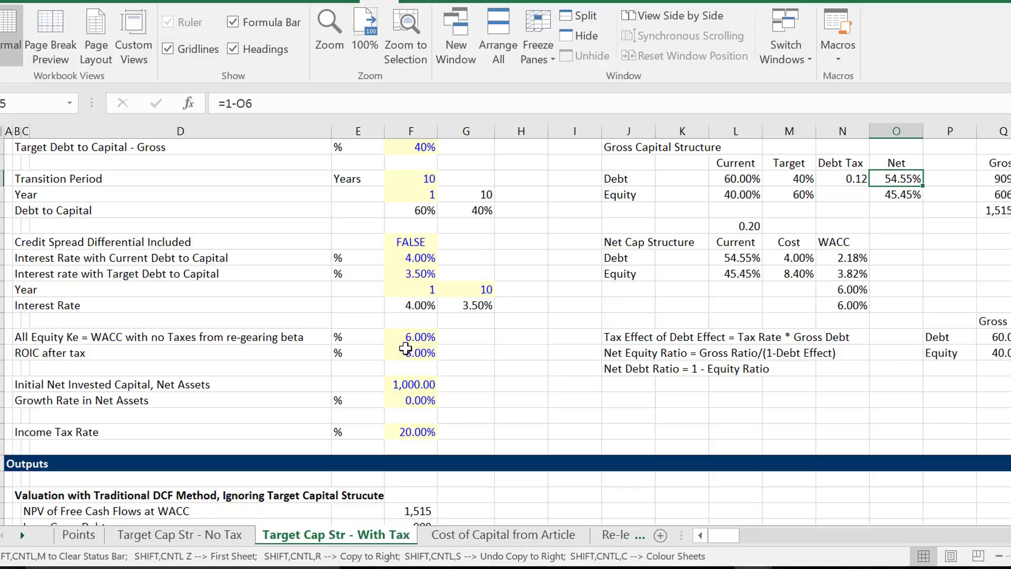
key(F2)
key(Escape)
key(Down)
key(F2)
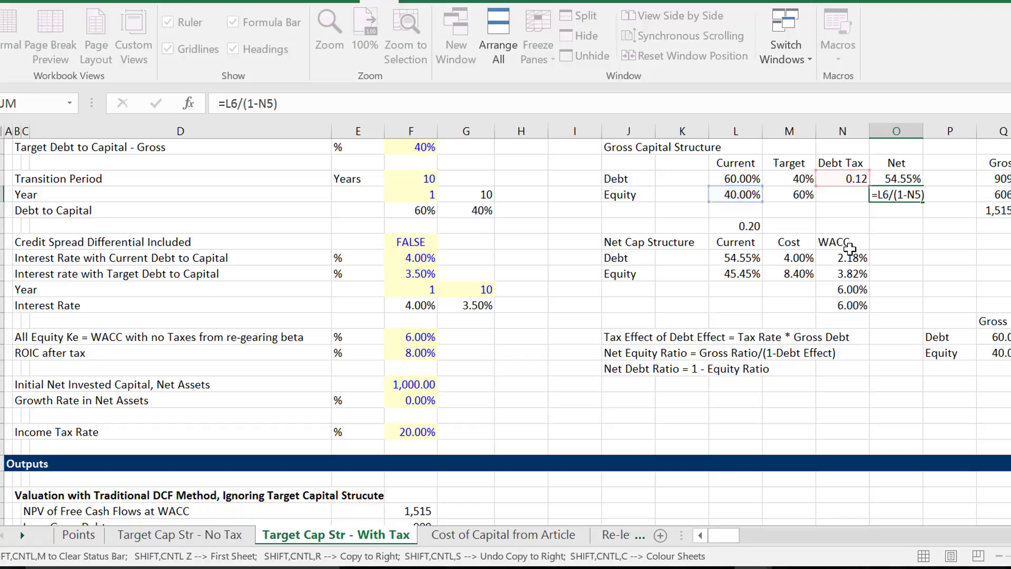
key(ctrl+Return)
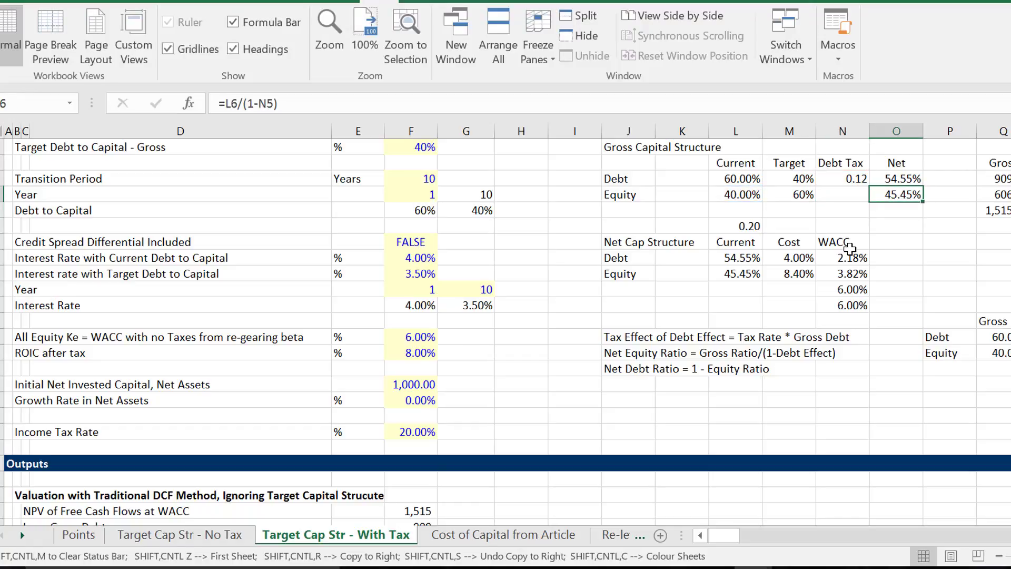
Re-enter the Net debt share in O5 as =1-O6
key(Up)
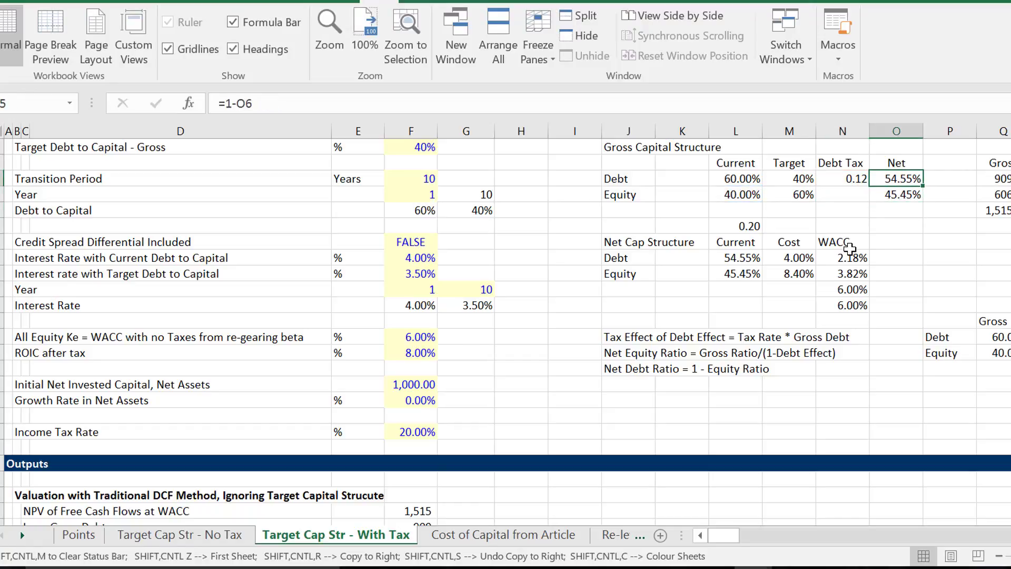
key(Down)
key(Up)
text(=1)
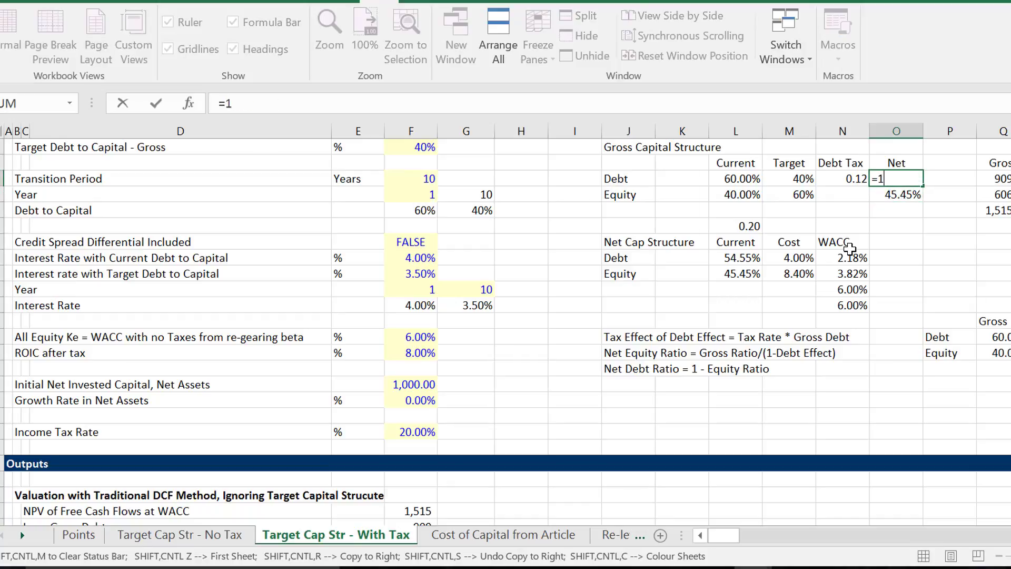
text(-O6)
key(Return)
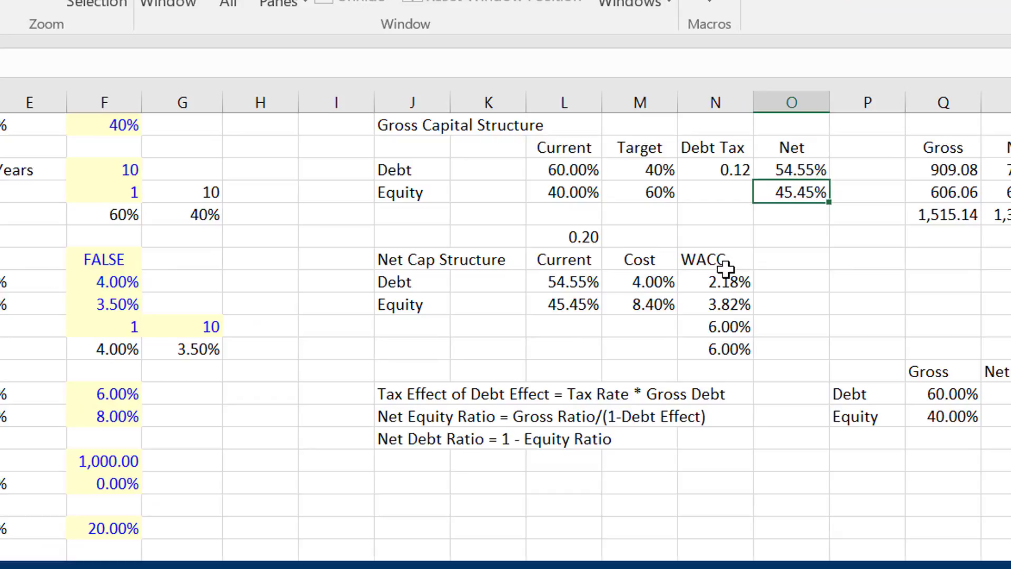
Link the Net total in R7 to the opening value in column G of the 6.00% valuation row below the outputs
key(Right)
key(Right)
key(Right)
key(Left)
key(Left)
key(Left)
key(Left)
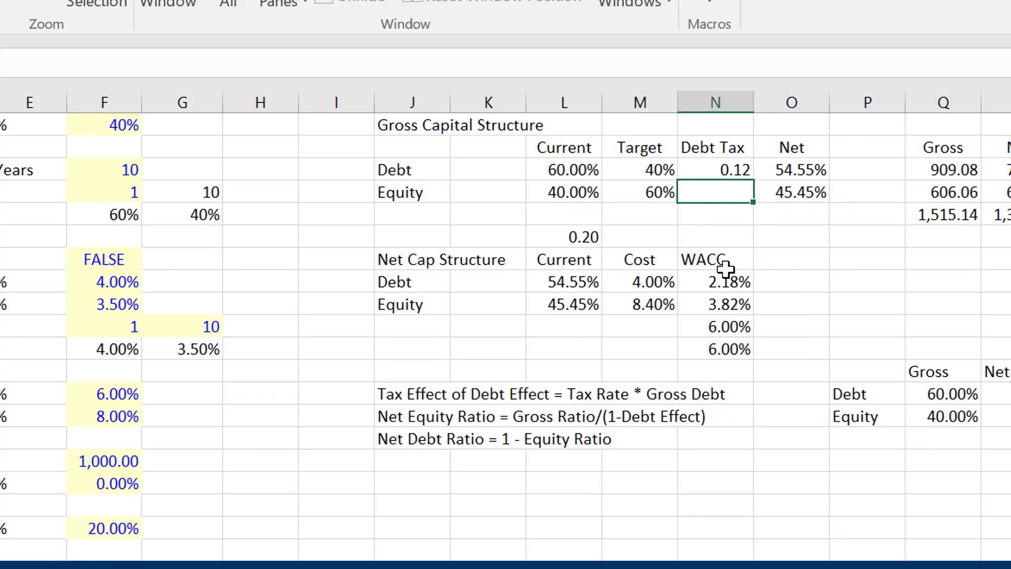
key(Right)
key(Down)
key(Right)
key(Right)
key(Right)
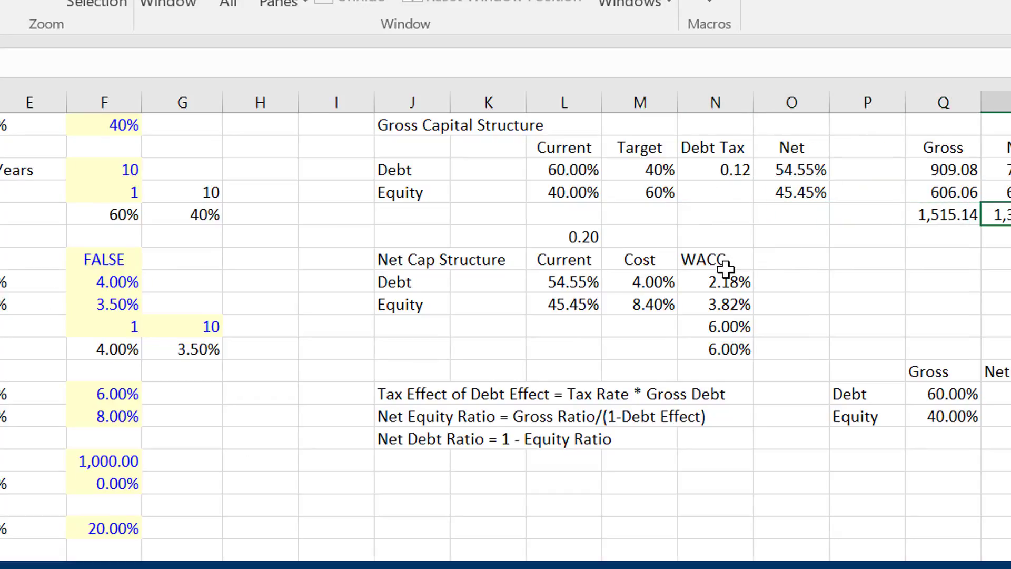
text(=)
key(Left)
key(Left)
key(Left)
key(Left)
key(Left)
key(Left)
key(Left)
key(Left)
key(Left)
key(Left)
key(Left)
key(Left)
key(Left)
key(Left)
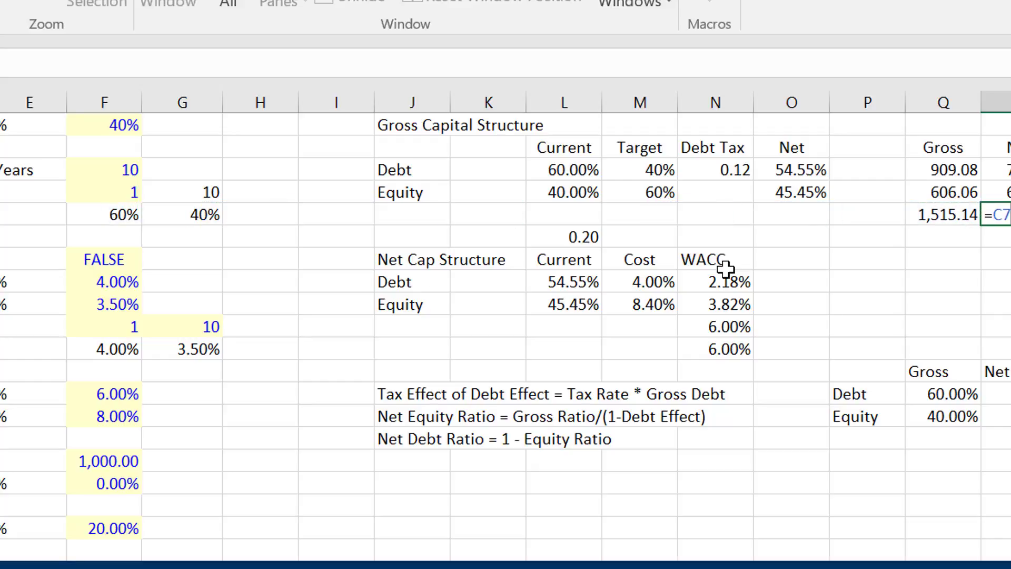
scroll(725, 270, down, 7)
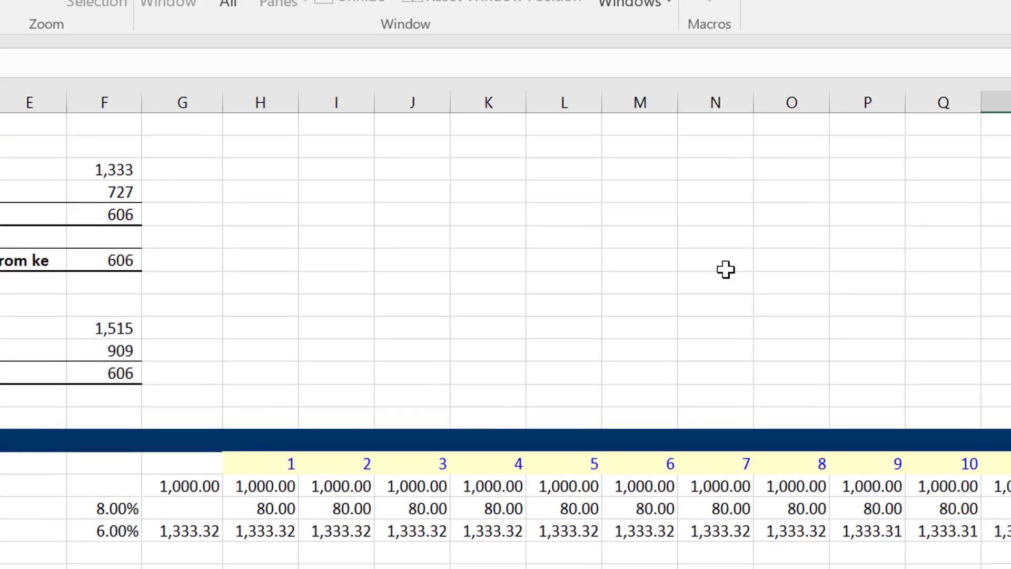
key(Up)
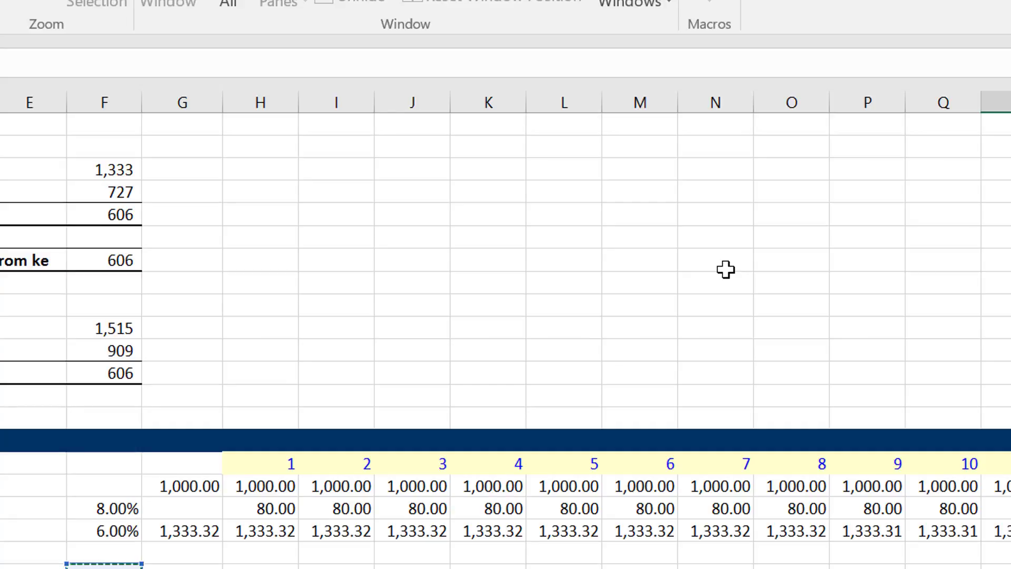
key(Right)
key(Up)
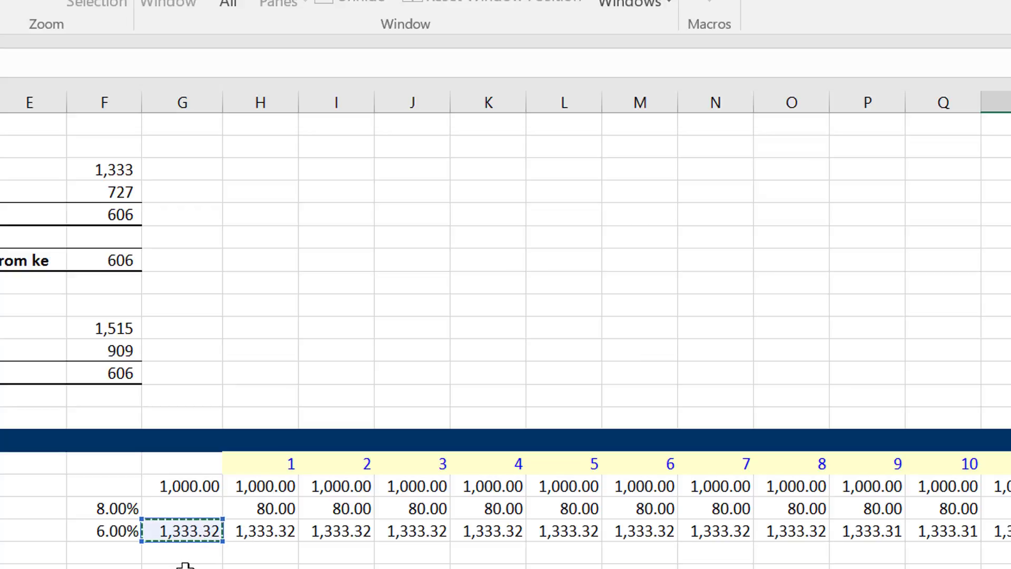
scroll(184, 566, up, 5)
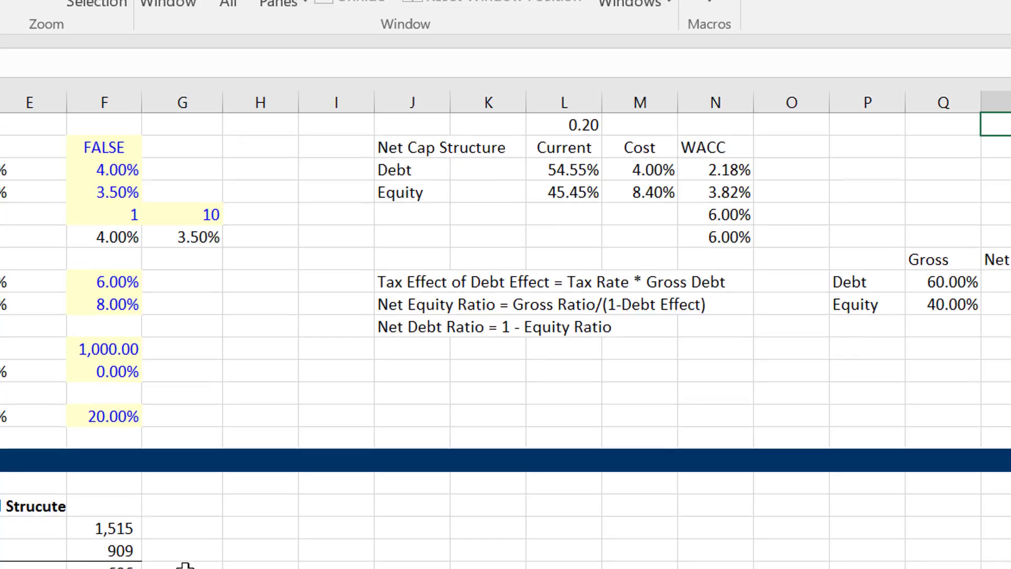
scroll(185, 566, up, 1)
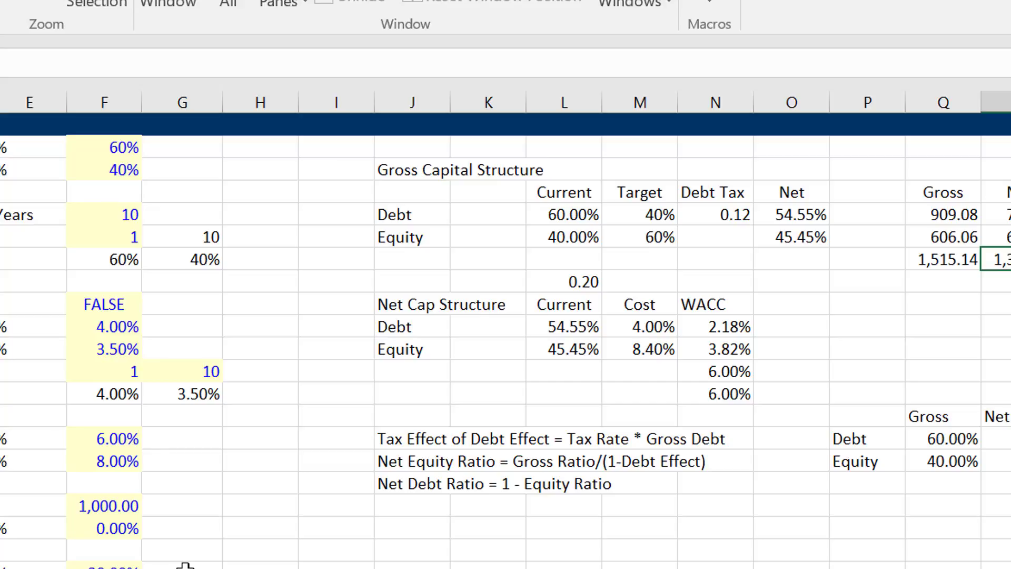
Compare the Gross and Net totals in Q7 and R7
key(Left)
key(Right)
key(Left)
key(Right)
key(Left)
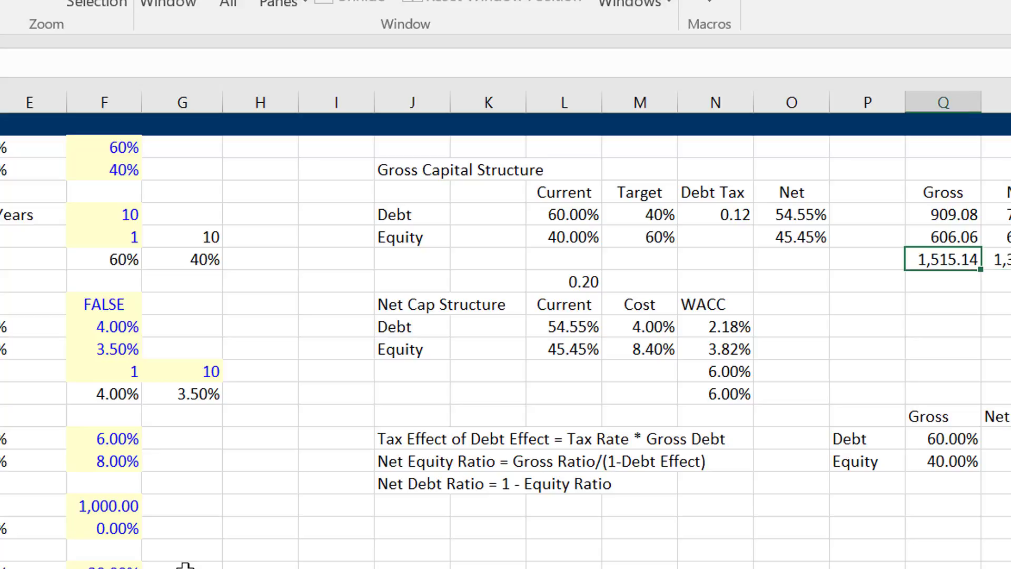
key(Right)
key(Left)
Enter =R7*O5 in R5 to compute Net debt from the Net total and the Net debt share
key(Up)
key(Up)
key(Right)
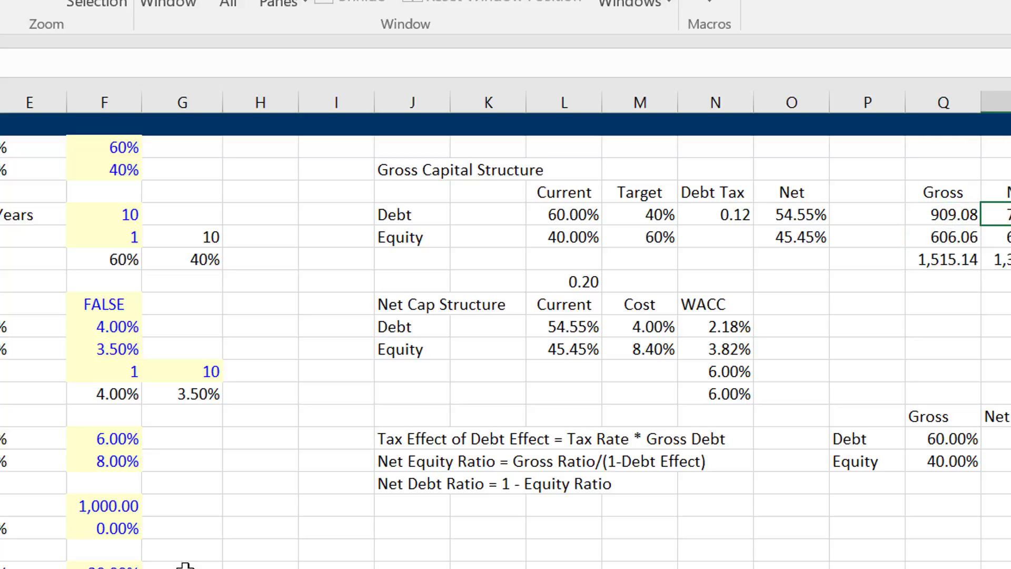
text(=)
key(Down)
key(Down)
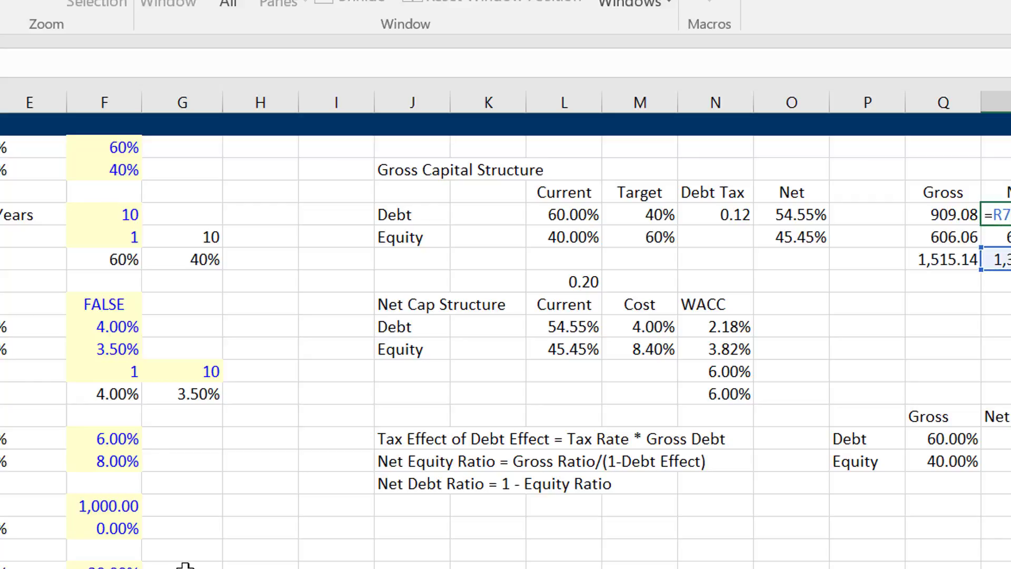
text(*)
key(Left)
key(Left)
key(Left)
key(Left)
key(Left)
key(Left)
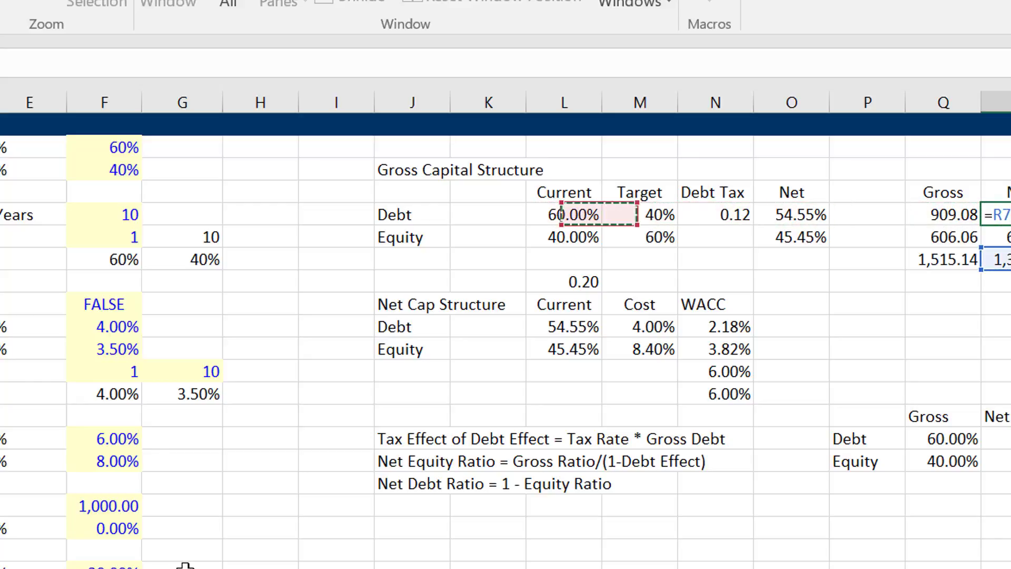
key(Right)
key(Right)
key(Right)
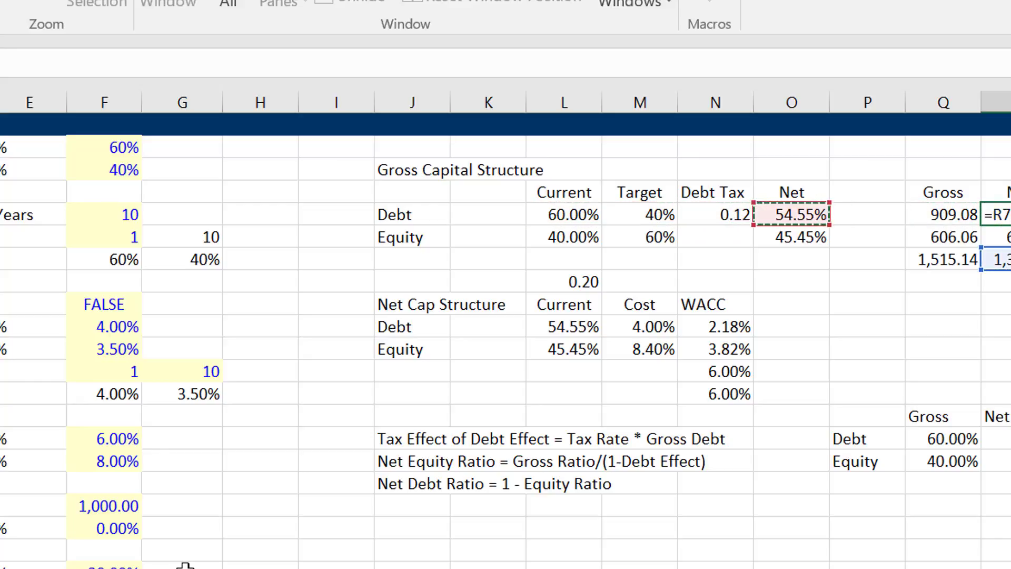
key(Return)
Enter =R7*O6 in R6 to compute Net equity from the Net total and the Net equity share
text(=)
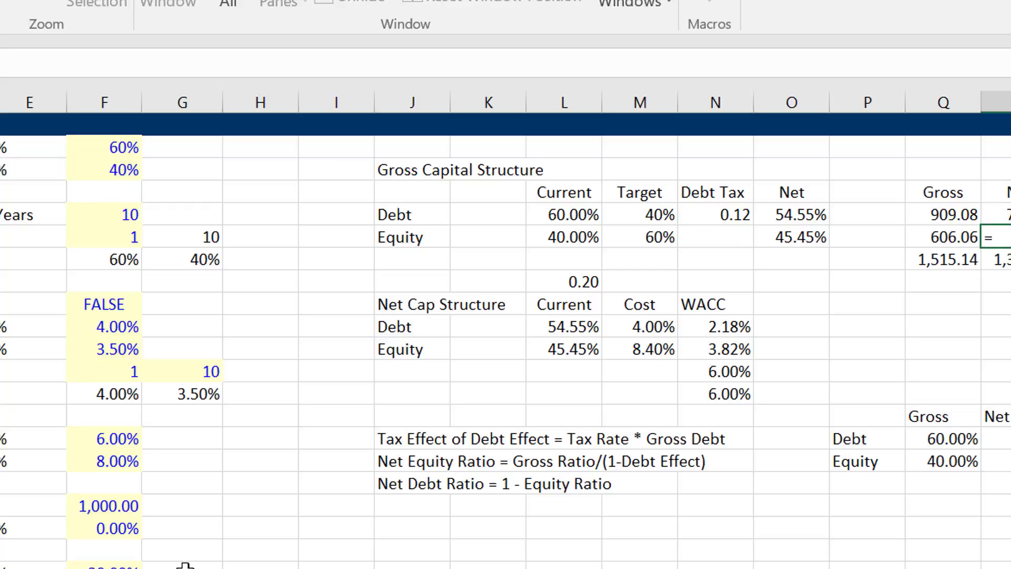
key(Down)
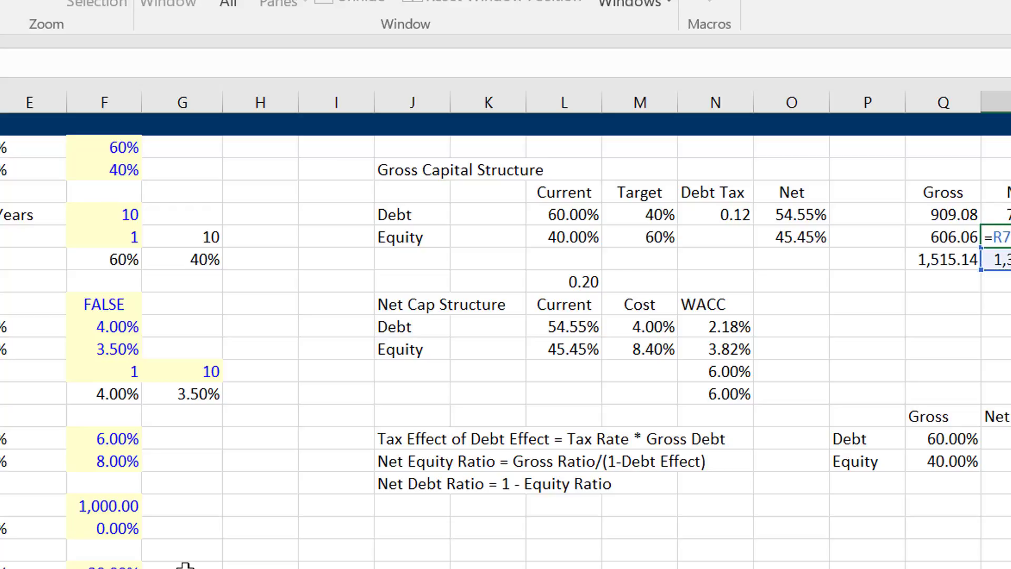
text(*)
key(Left)
key(Left)
key(Left)
key(Return)
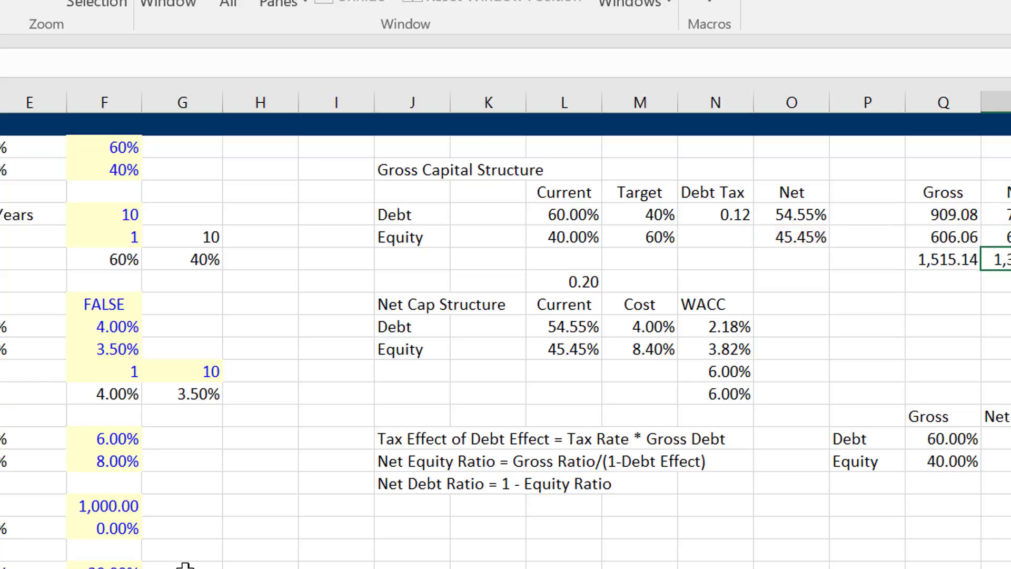
Link Gross equity in Q6 to Net equity with =R6
key(Left)
key(Up)
key(Left)
key(Right)
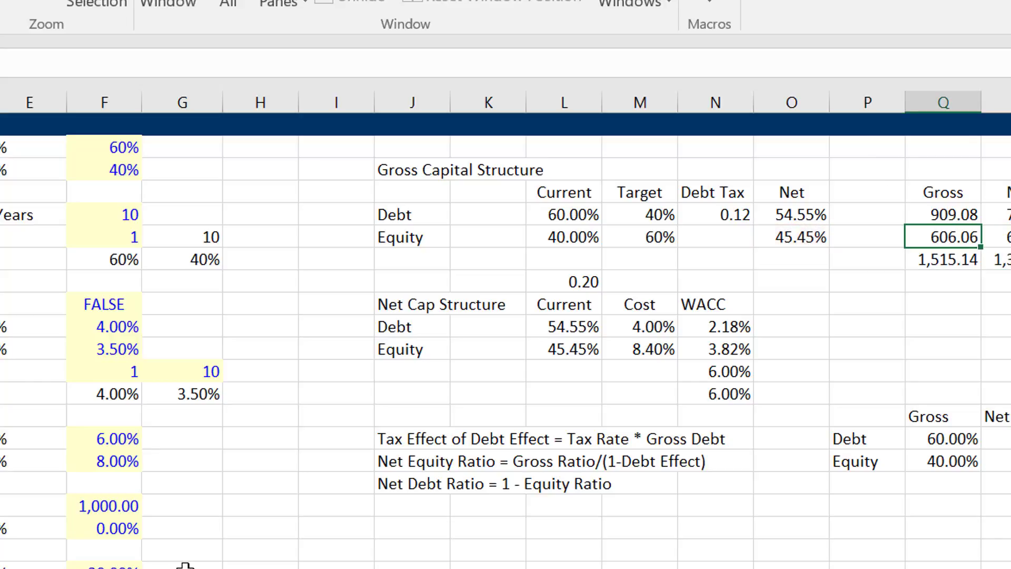
key(Down)
key(Up)
key(Down)
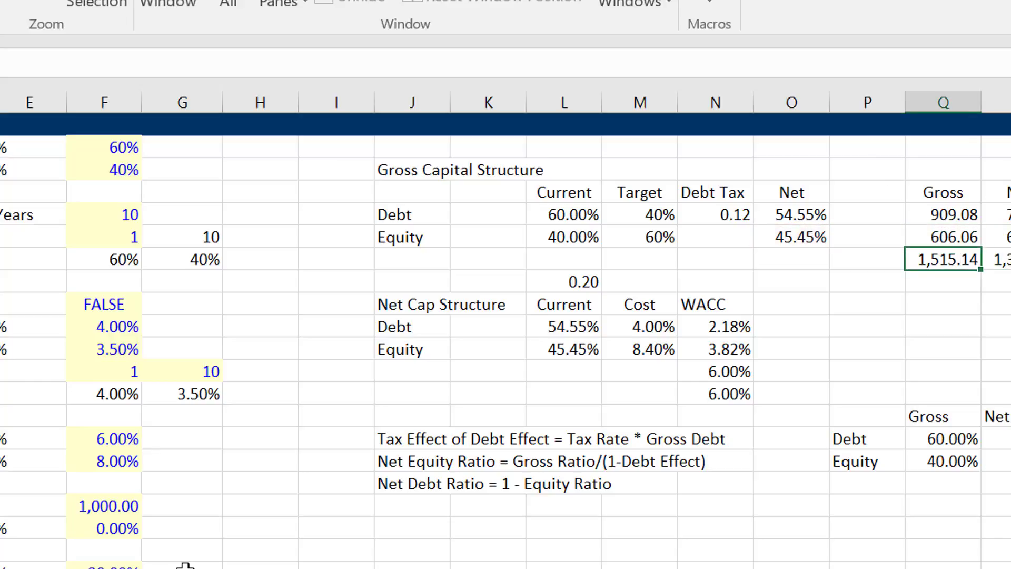
key(Up)
text(=)
key(Right)
key(BackSpace)
key(BackSpace)
key(Right)
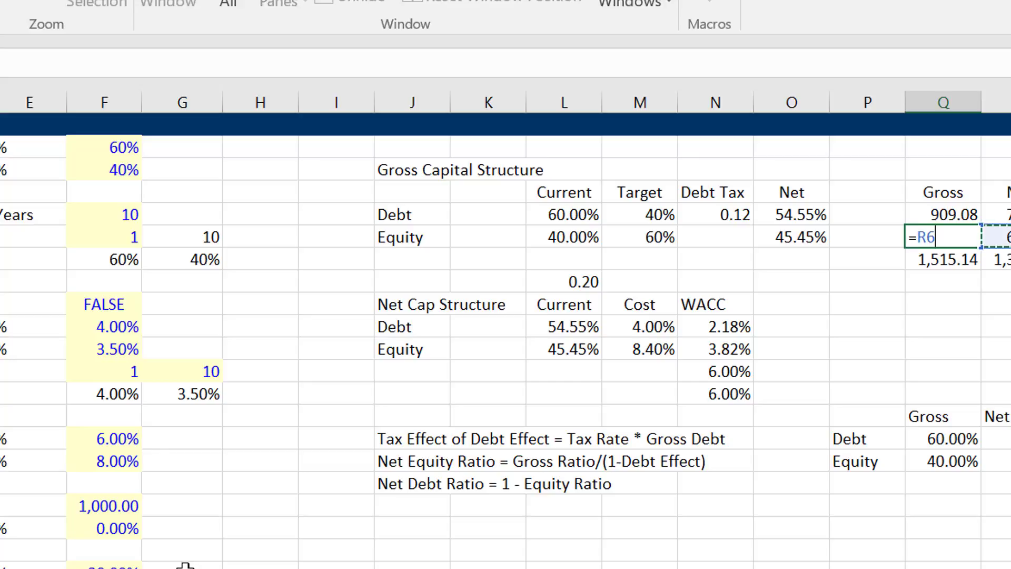
key(Return)
Enter =R5/(1-L8) in Q5 to gross up Net debt by the tax rate
key(Up)
key(Up)
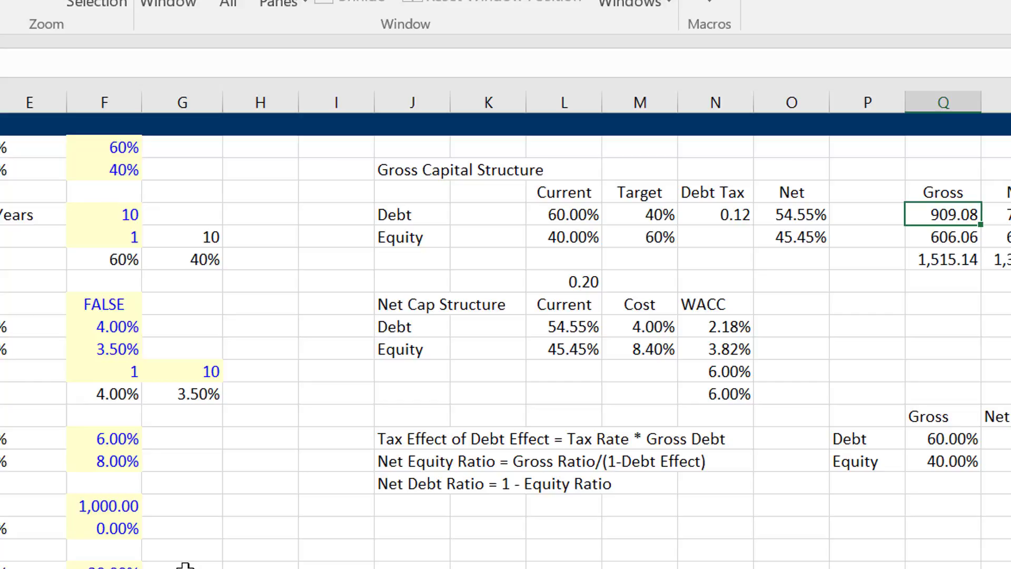
text(=)
key(Right)
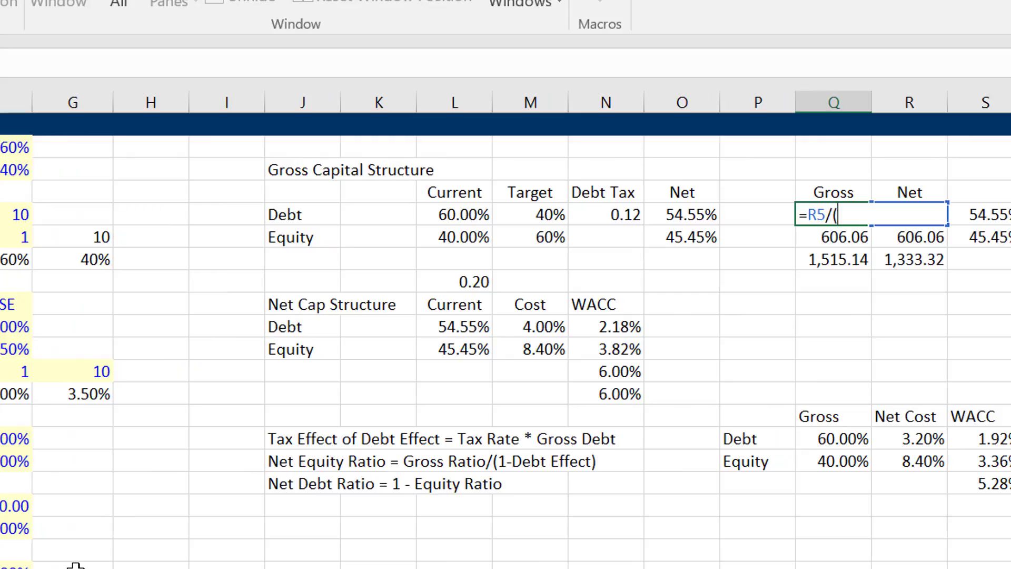
key(Left)
key(Left)
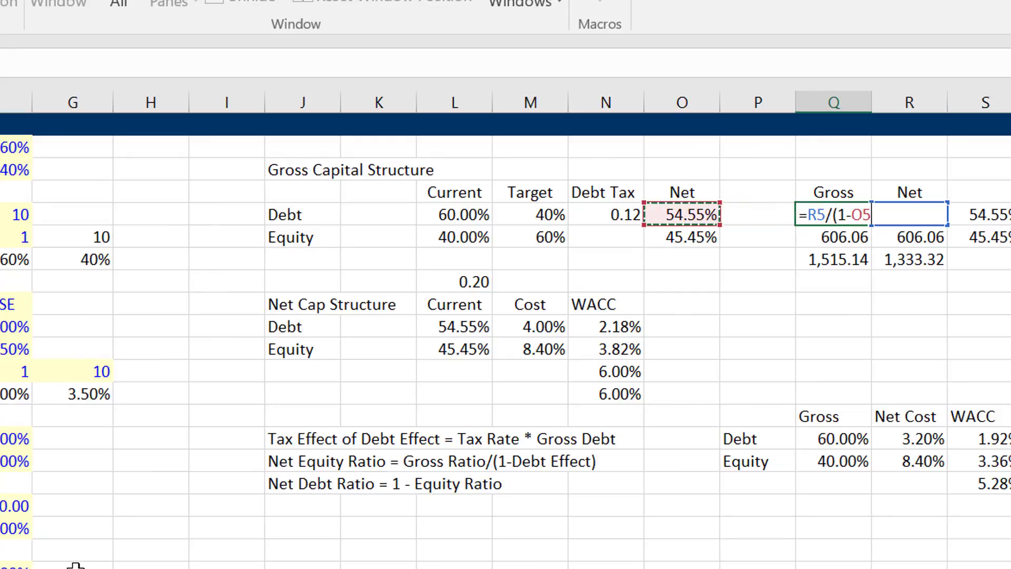
key(Left)
key(Left)
key(Left)
key(Down)
key(Down)
key(Down)
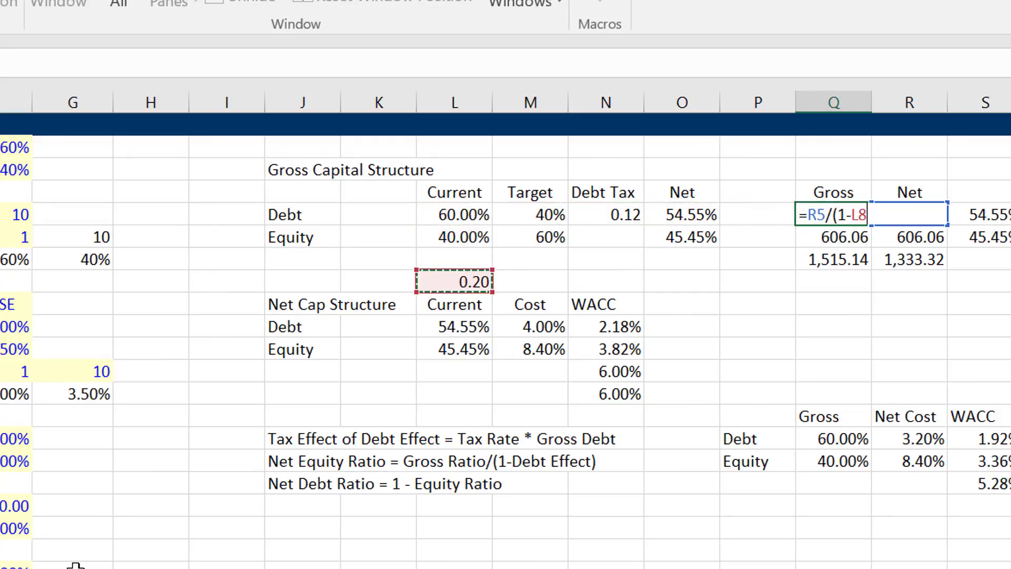
key(ctrl+Return)
Label T4 above the gross-minus-net differences as Tax Shield
key(Right)
key(Right)
key(Right)
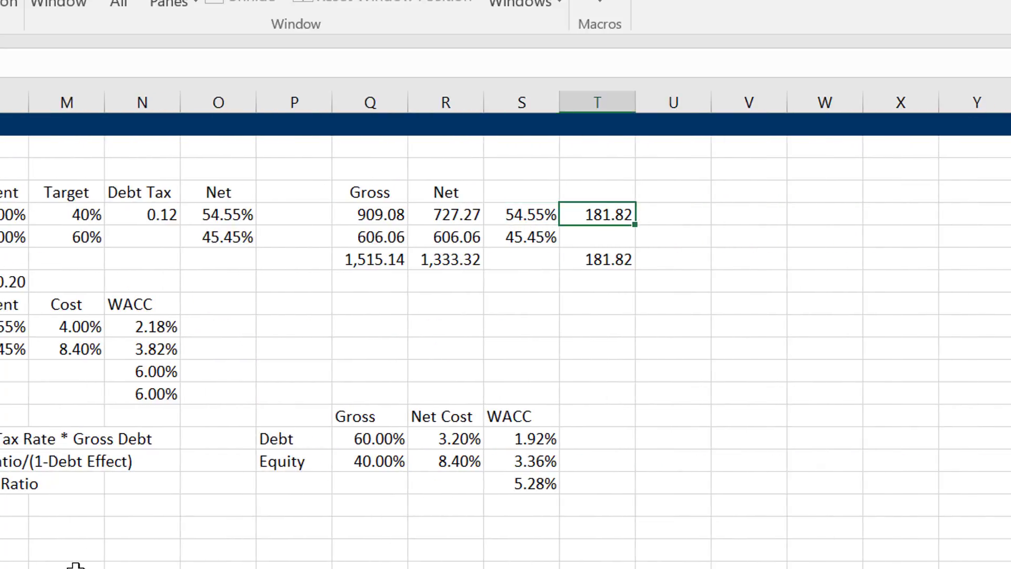
key(Up)
text(Tah)
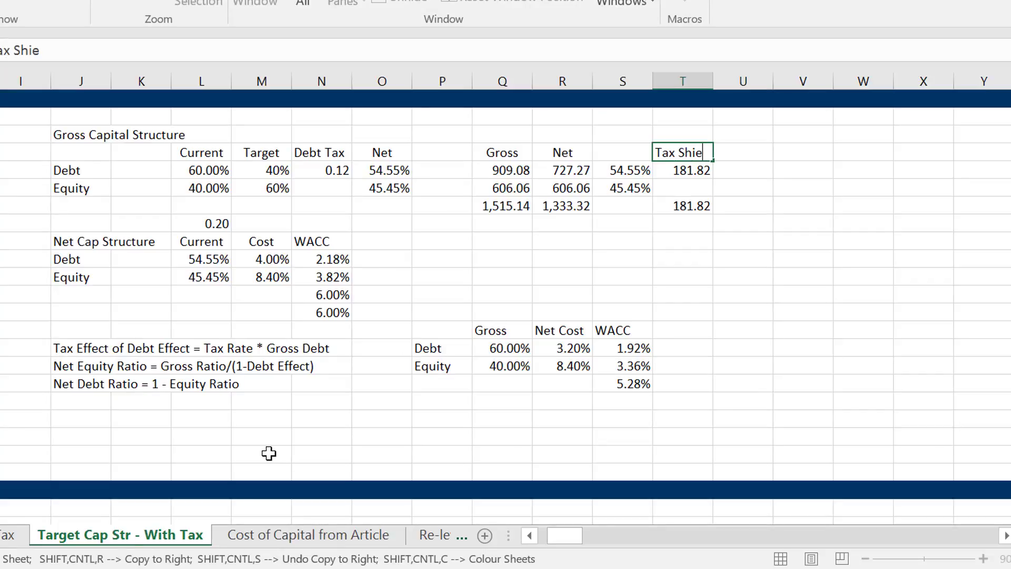
text( Shield)
key(Return)
Compare the Gross and Net totals in row 7 and inspect the tax shield formula in T7
key(Down)
key(Down)
key(Down)
key(Left)
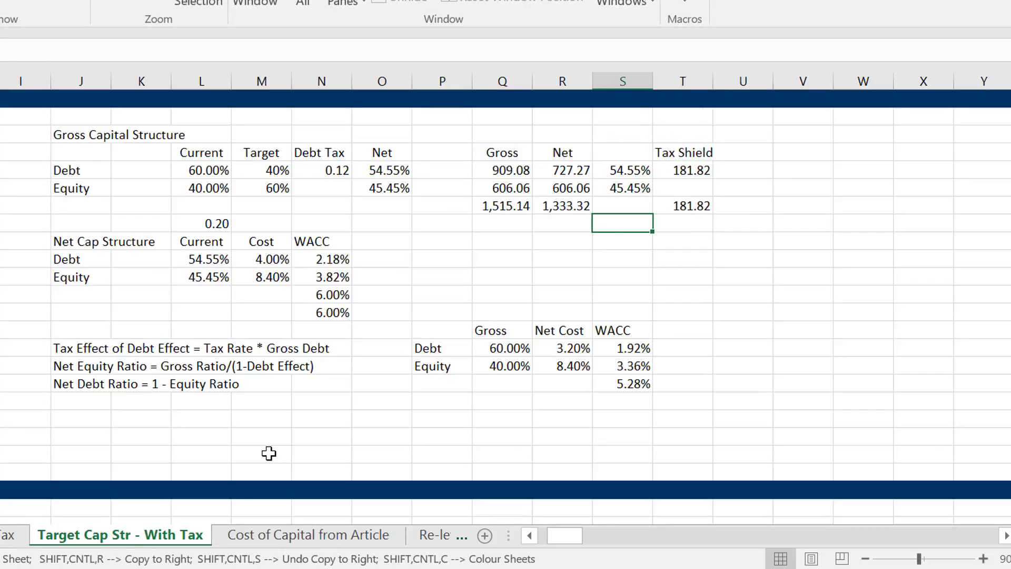
key(Left)
key(Up)
key(Left)
key(Left)
key(Right)
key(Right)
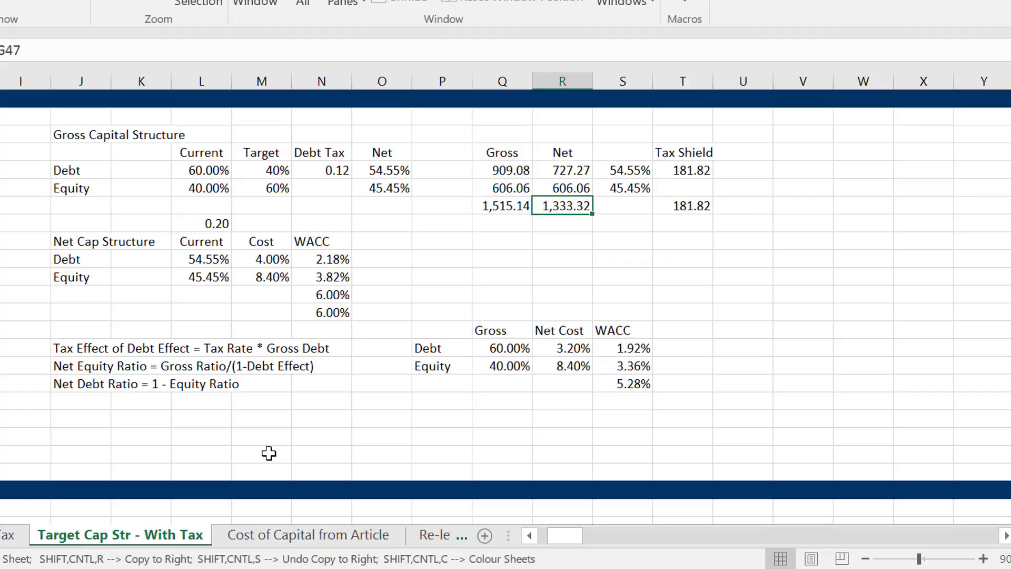
key(Left)
key(Right)
key(Left)
key(Right)
key(Right)
key(Right)
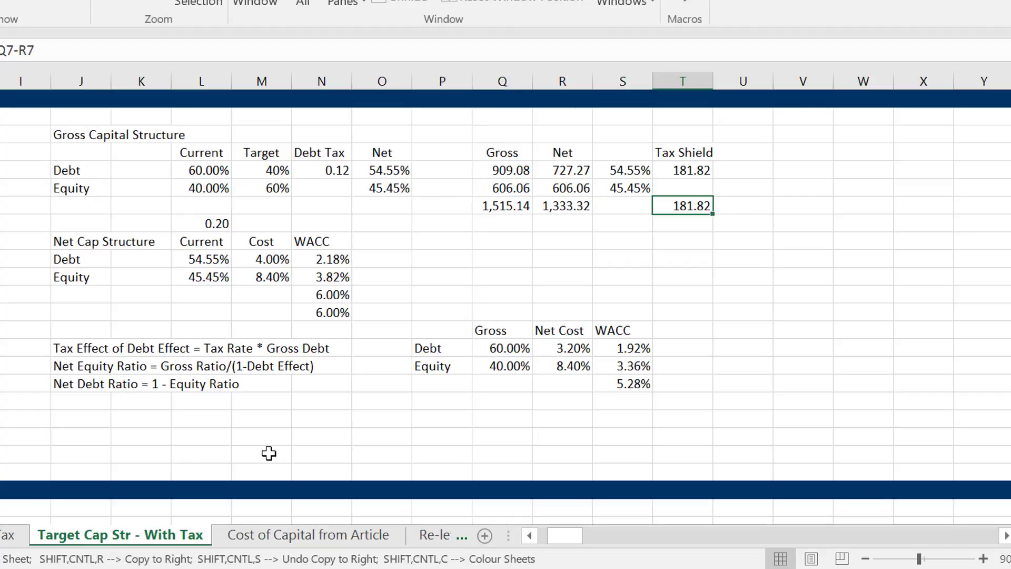
key(F2)
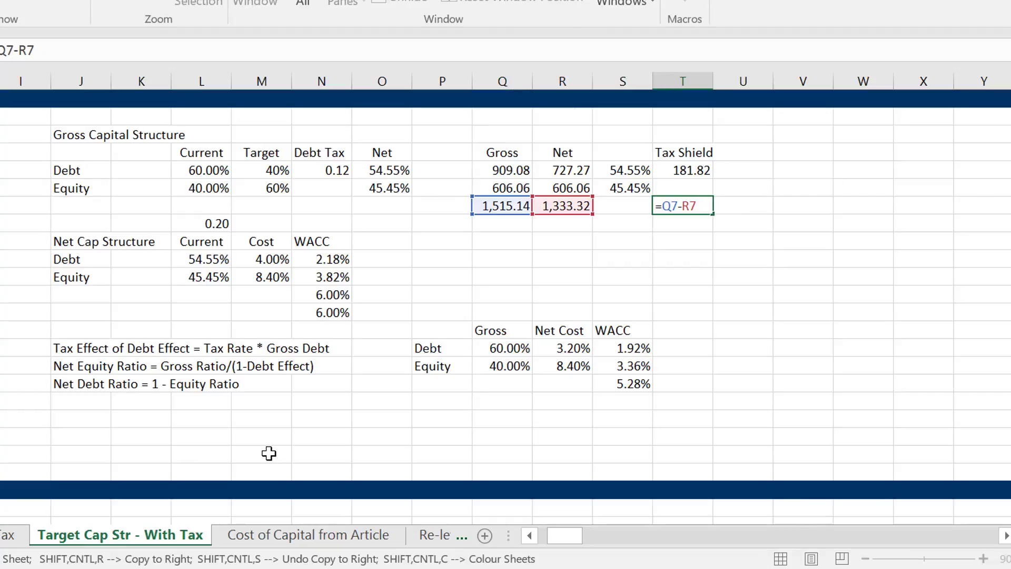
key(Return)
Review the valuation results in the Outputs section, including the traditional DCF equity value in F28
key(Left)
key(Left)
key(ctrl+Left)
key(ctrl+Left)
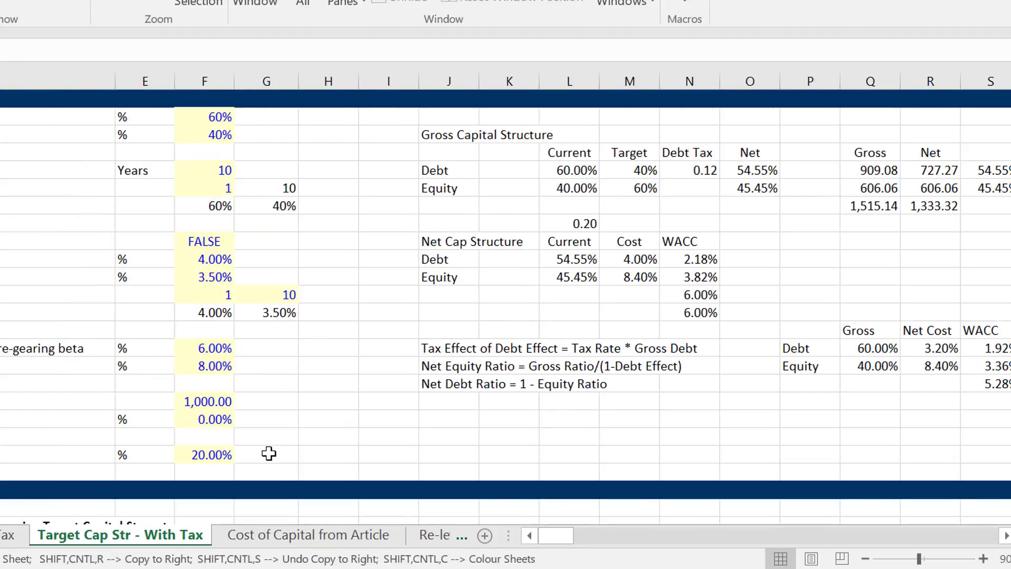
scroll(268, 453, down, 6)
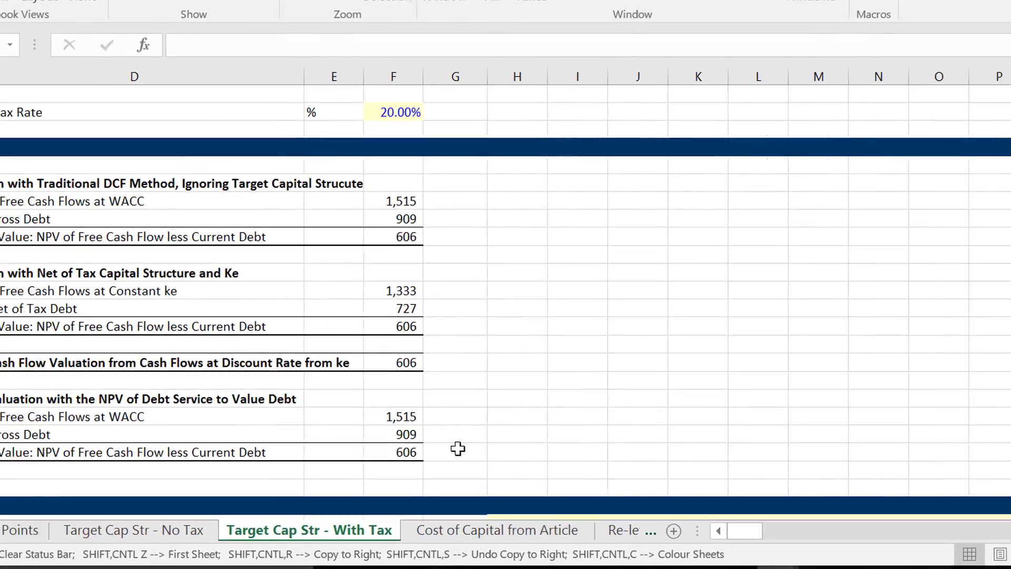
key(Up)
key(Up)
key(Up)
key(Up)
key(Up)
key(Up)
key(Up)
key(Up)
key(Up)
key(Up)
key(Up)
key(Up)
key(Up)
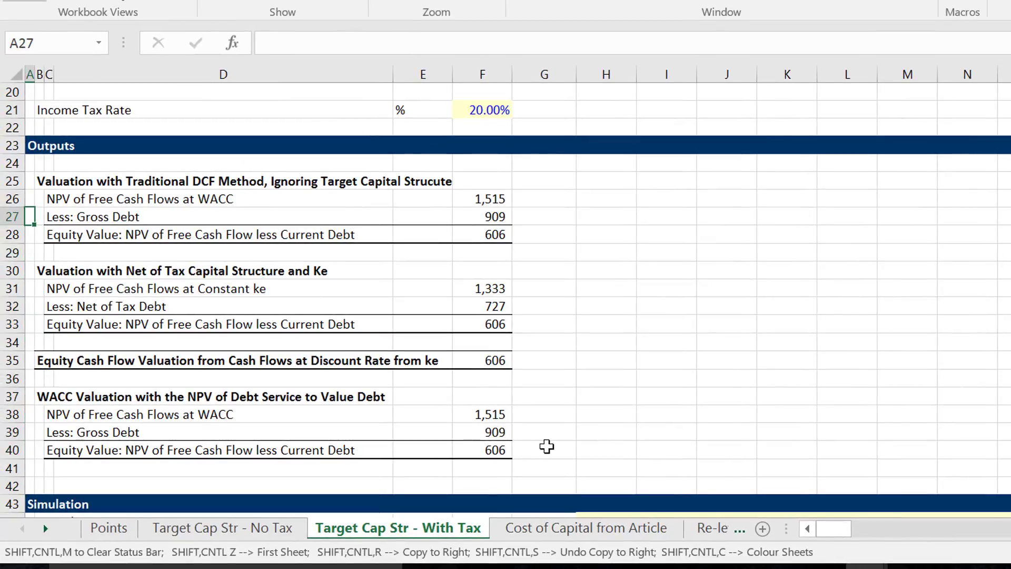
key(Right)
key(Right)
key(Right)
key(Down)
key(Right)
key(Right)
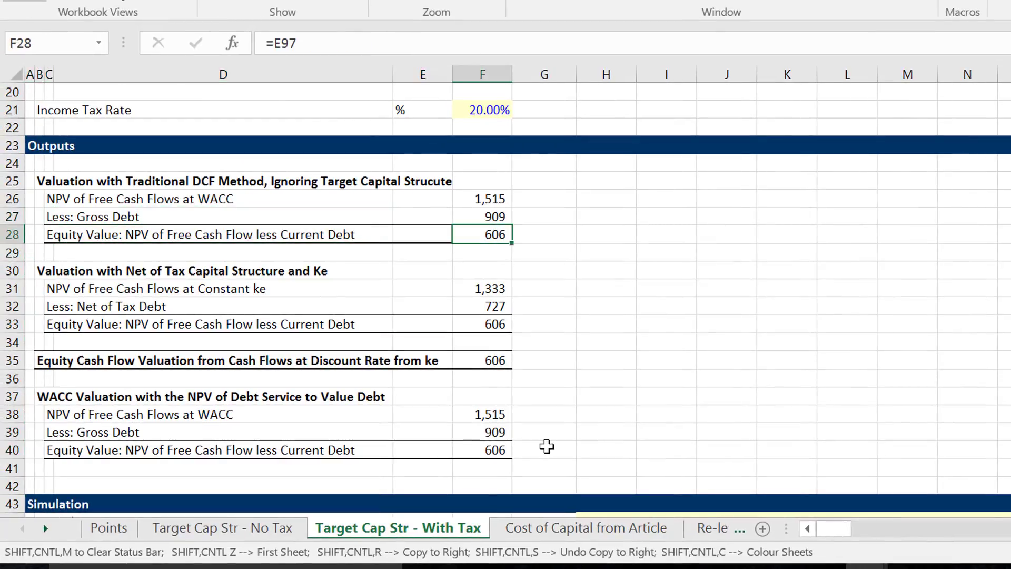
Set the Income Tax Rate in F21 to 30%
key(Up)
key(Up)
key(Up)
key(Up)
key(Up)
key(Up)
key(Up)
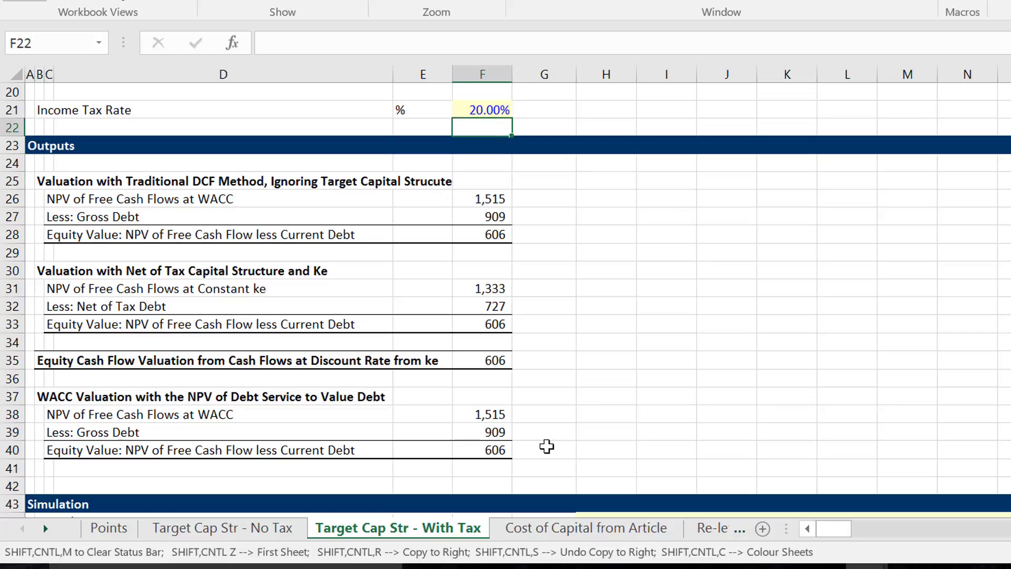
text(30%)
key(Return)
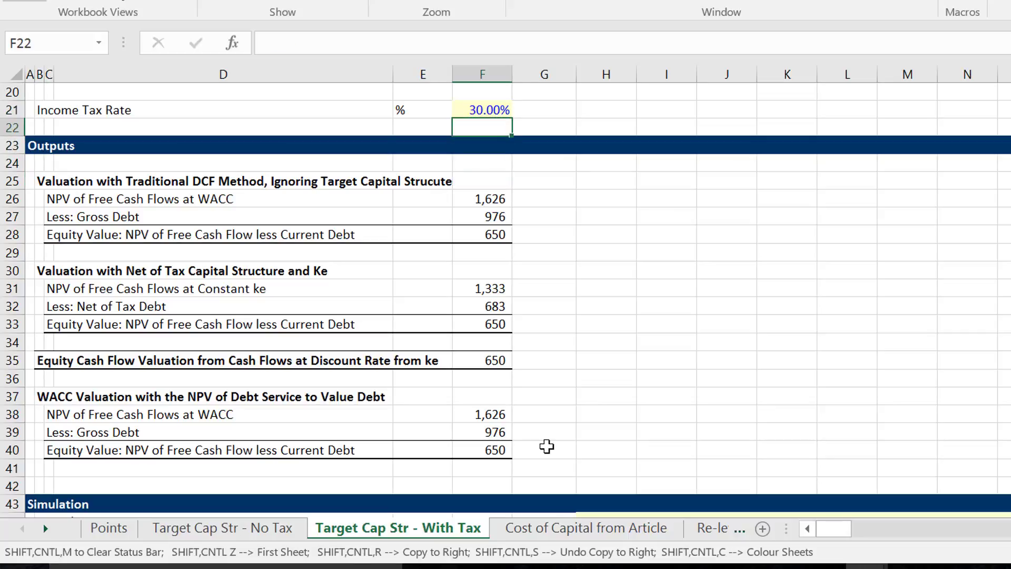
Set the Income Tax Rate in F21 to 20%
key(Down)
key(Up)
key(Up)
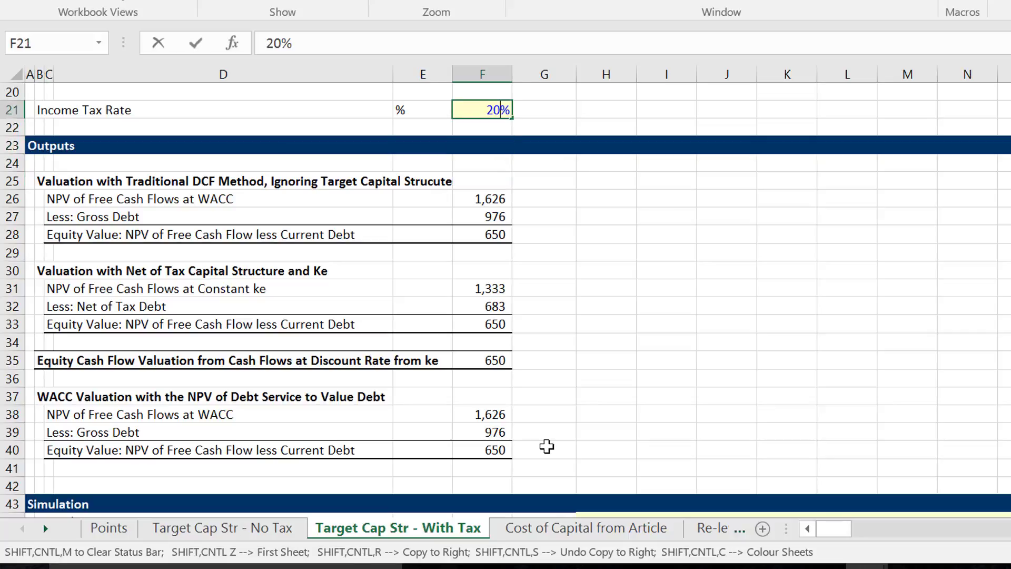
key(Return)
key(Up)
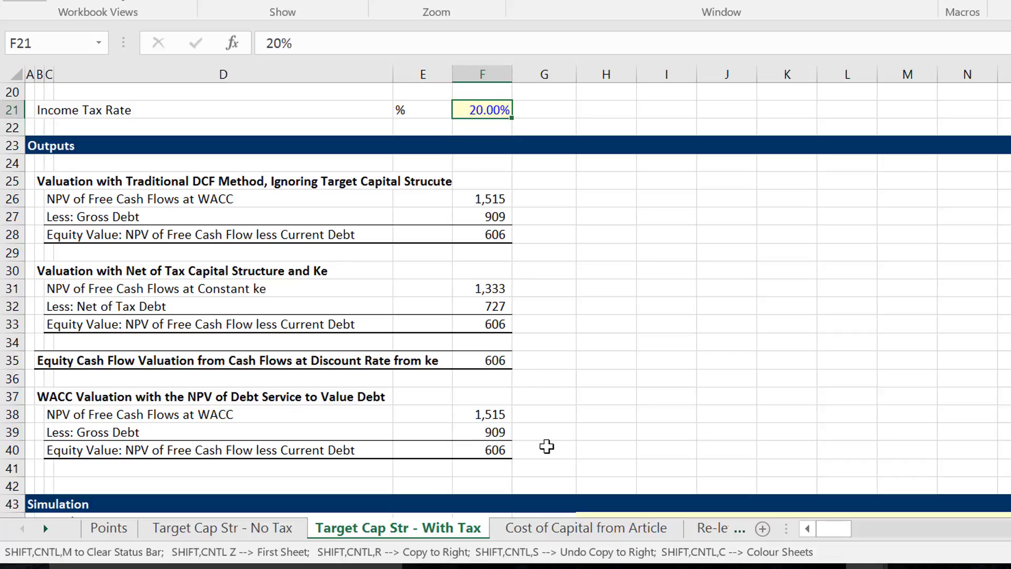
Examine the NPV, gross debt and equity value lines of the traditional DCF valuation in rows 26 to 28
key(Down)
key(Down)
key(Down)
key(Down)
key(Down)
key(Down)
key(Down)
key(Down)
key(Down)
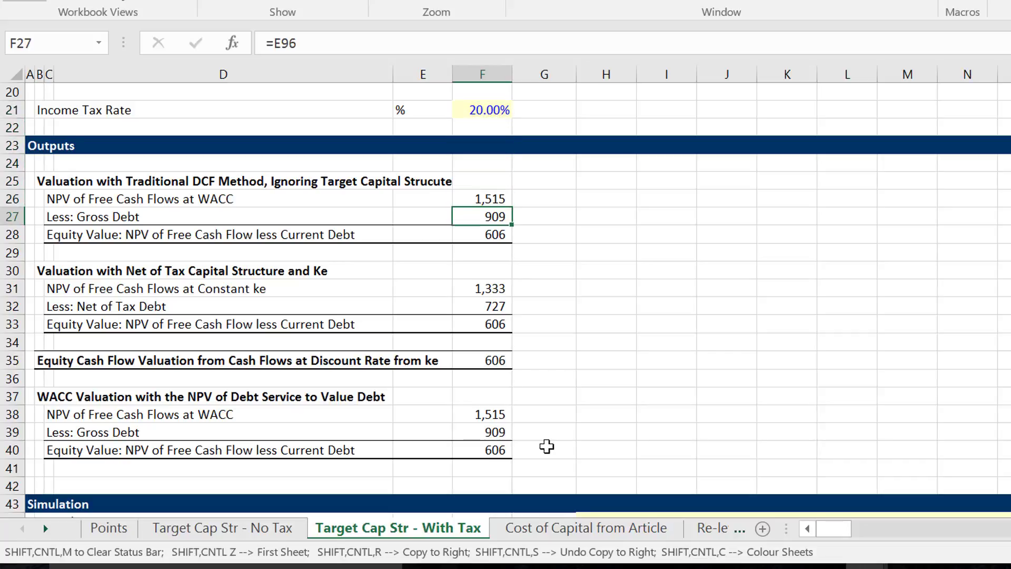
key(Down)
key(Down)
key(Up)
key(Up)
key(Up)
key(Up)
key(Up)
key(Up)
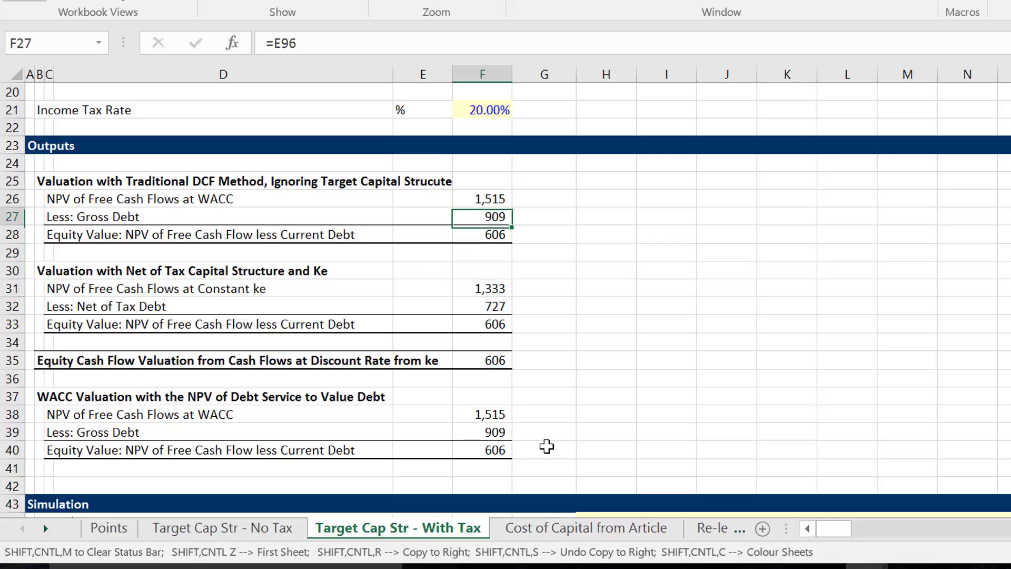
key(Left)
key(Left)
key(Left)
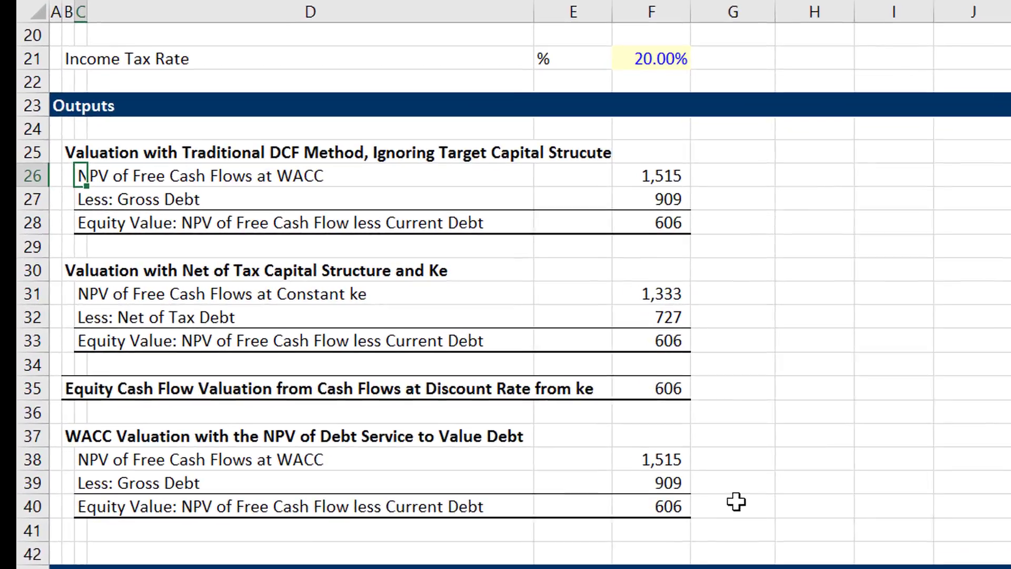
key(Down)
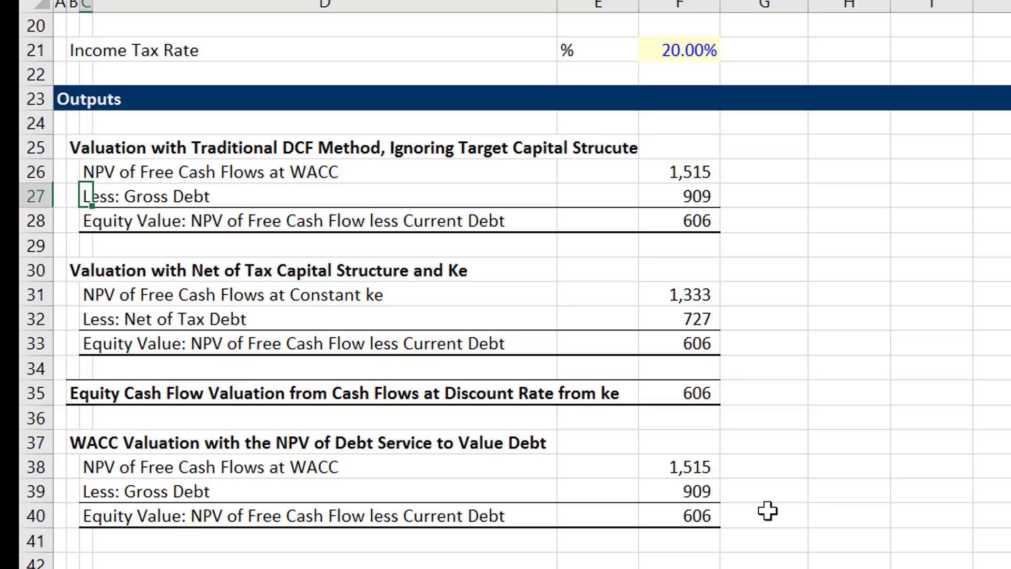
key(Right)
key(Right)
key(Right)
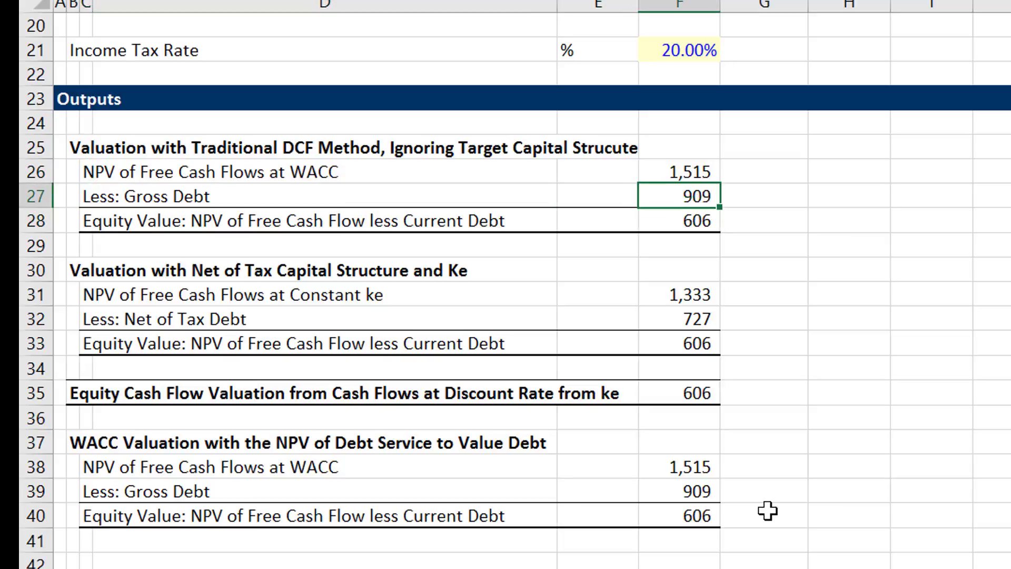
key(Up)
Examine the NPV, net of tax debt and equity value lines of the net of tax valuation in rows 31 to 33
key(Down)
key(Down)
key(Down)
key(Down)
key(Down)
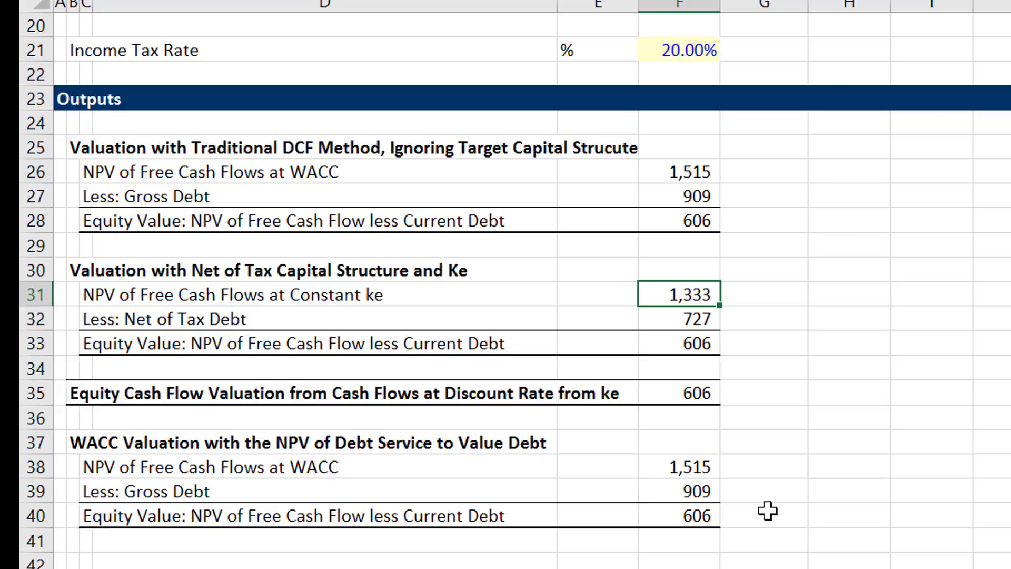
key(Down)
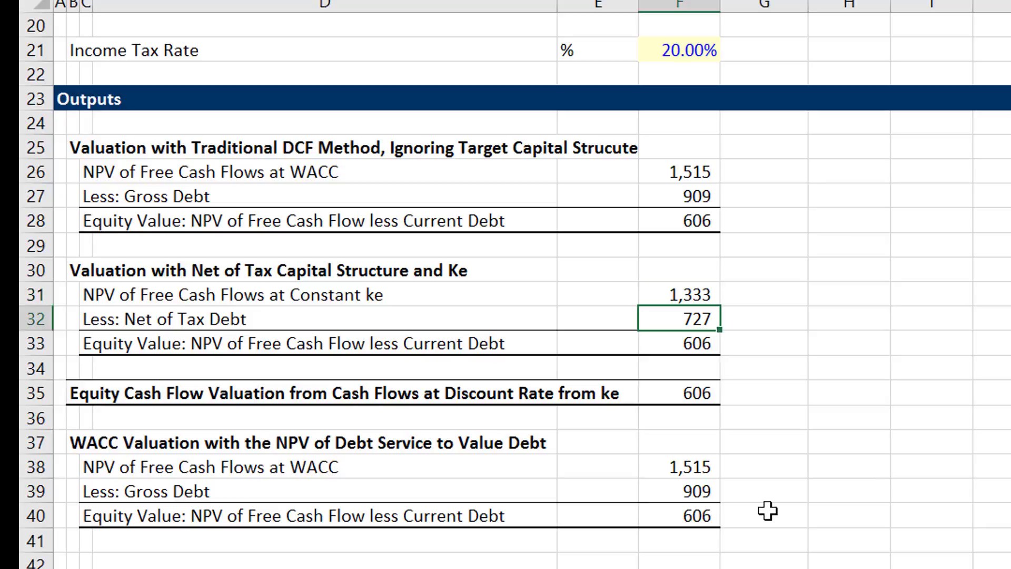
key(Down)
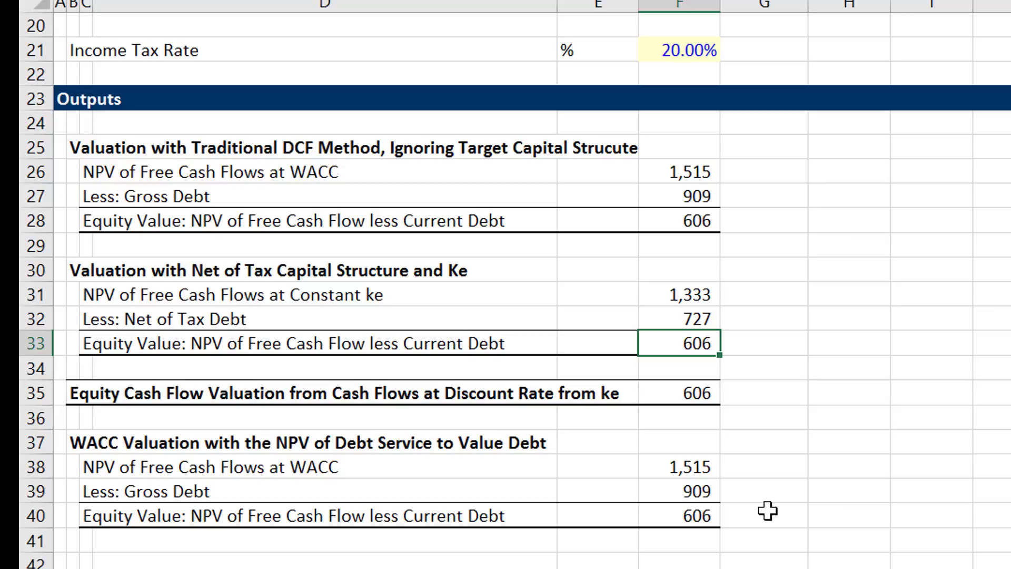
Inspect the formula and label of the equity cash flow valuation at the ke discount rate in row 35
key(Down)
key(Down)
key(F2)
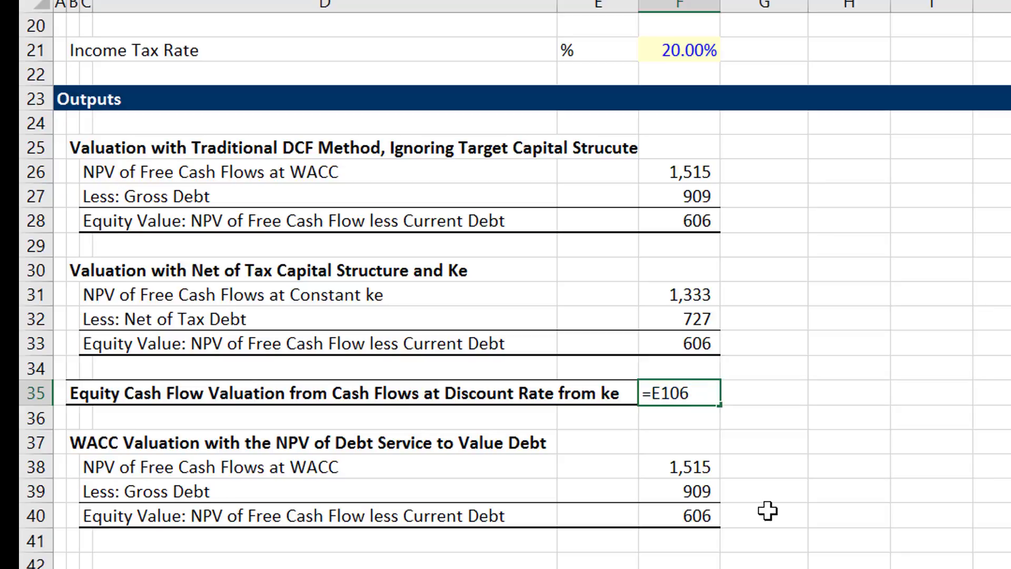
key(Return)
key(Left)
key(Left)
key(Up)
key(Left)
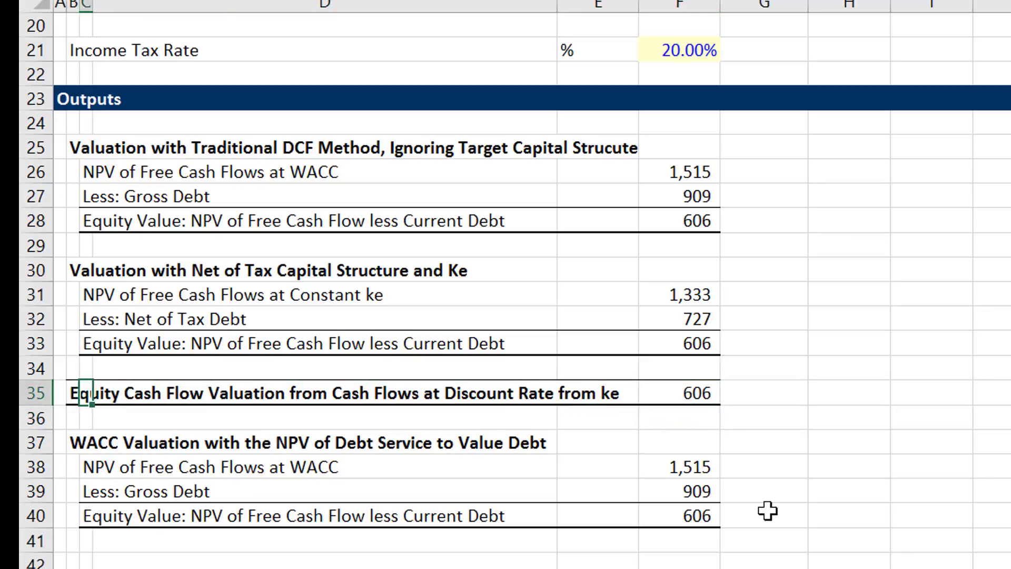
key(Right)
key(Right)
key(Right)
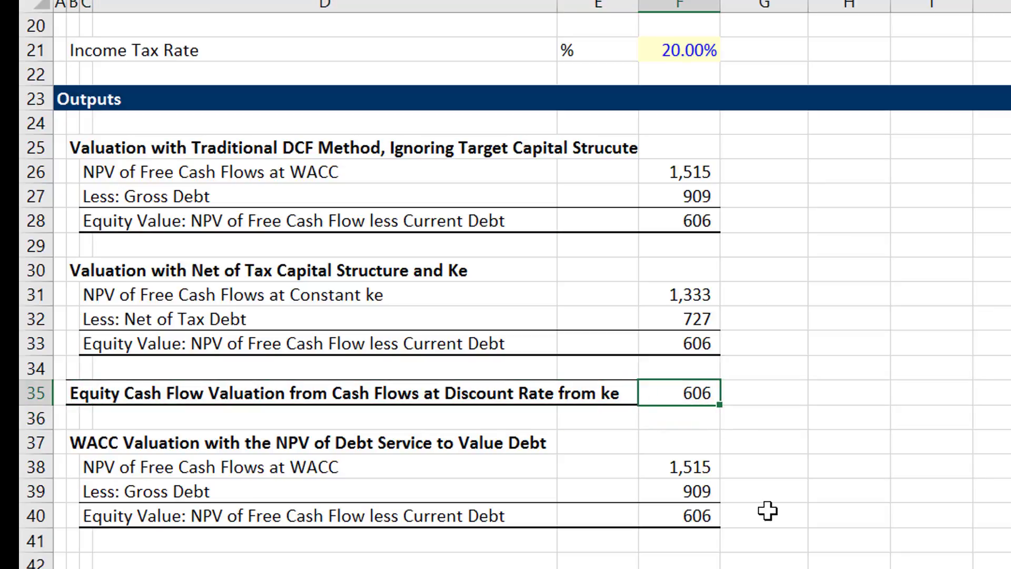
Change the ending of the row 35 equity cash flow valuation label from ke to coe
key(Up)
key(Down)
key(Left)
key(Left)
key(Left)
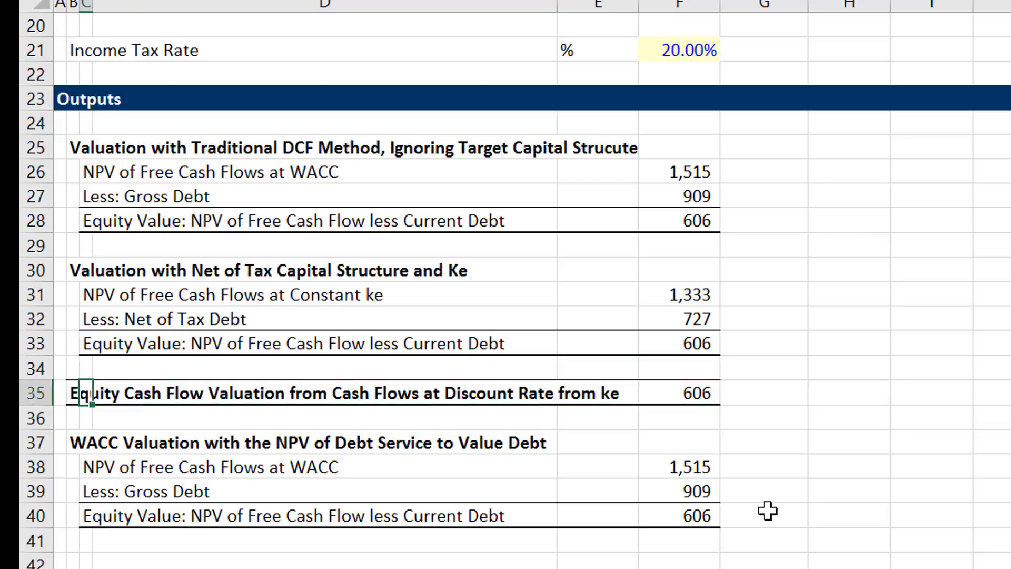
key(Left)
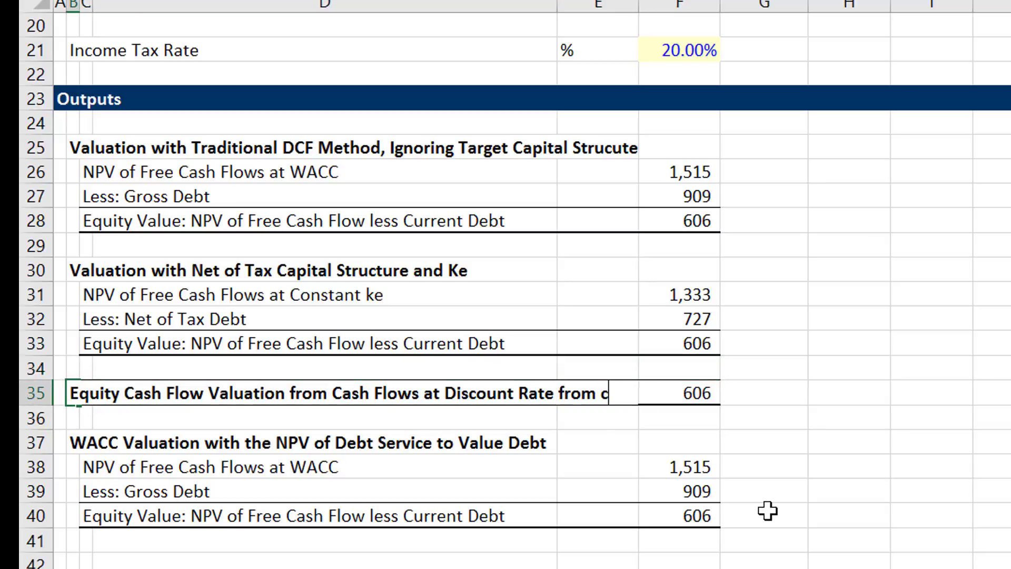
key(Down)
key(Down)
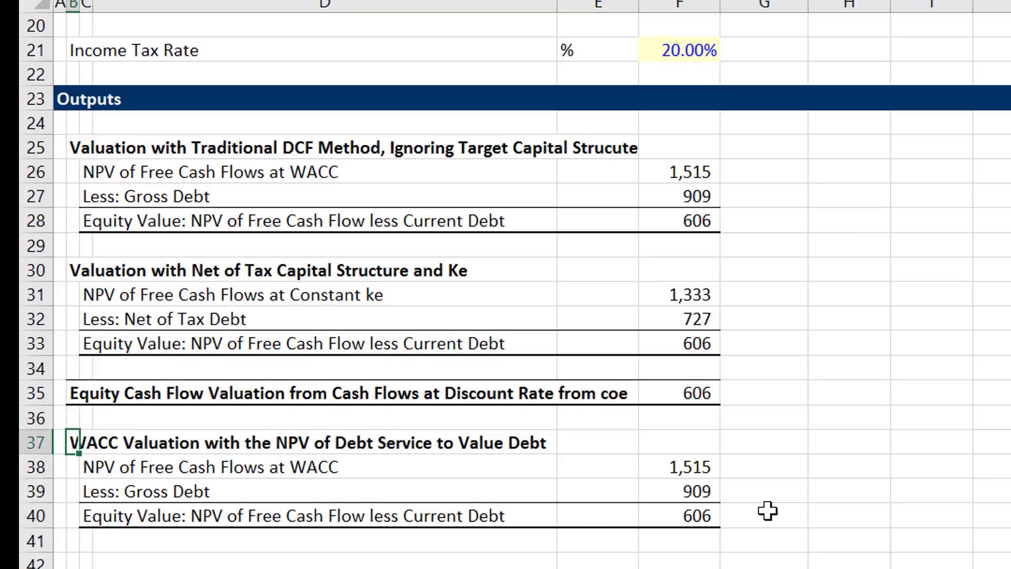
Examine the NPV, gross debt and equity value lines of the WACC valuation with debt service in rows 38 to 40
key(Up)
key(Up)
key(Down)
key(Down)
key(Down)
key(Right)
key(Right)
key(Right)
key(Right)
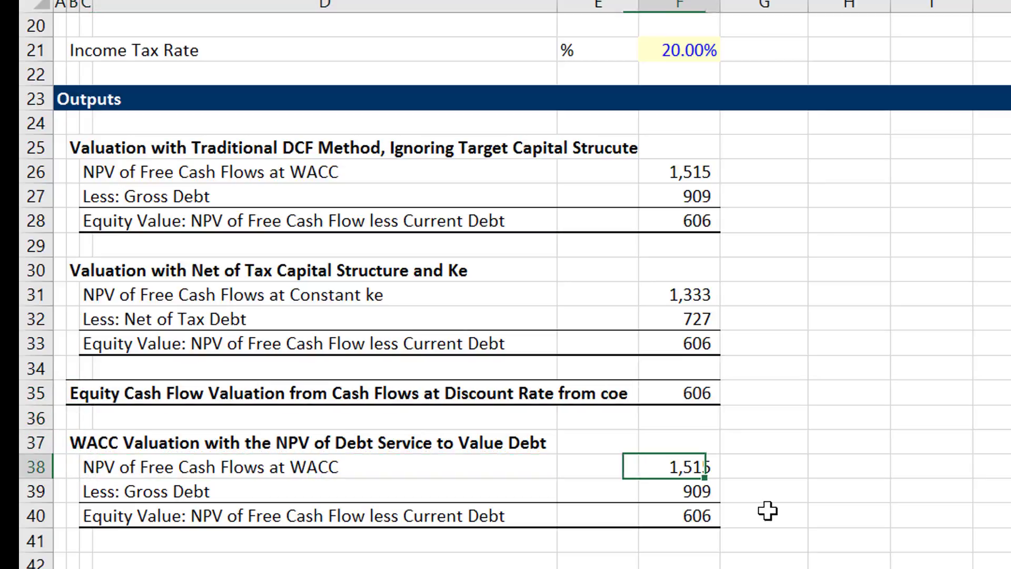
key(Down)
key(Down)
Review the valuation outputs from row 40 back up to the growth rate input in F19
key(Up)
key(Up)
key(Up)
key(Up)
key(Up)
key(Up)
key(Up)
key(Up)
key(Up)
key(Up)
key(Up)
key(Up)
key(Up)
key(Up)
key(Up)
key(Up)
key(Up)
key(Up)
key(Up)
key(Up)
key(Up)
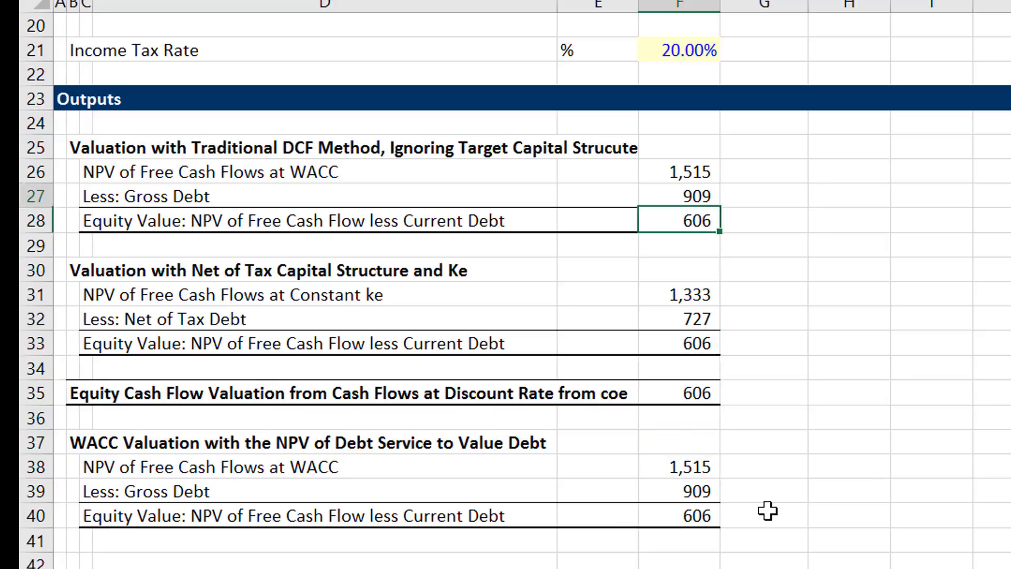
Examine the opening and period 1 Assets values in row 45 of the Simulation section
key(Down)
key(Down)
key(Down)
key(Down)
key(Down)
key(Down)
key(Down)
key(Down)
key(Down)
key(Down)
key(Down)
key(Down)
key(Down)
key(Down)
key(Down)
key(Down)
key(Down)
key(Down)
key(Down)
key(Down)
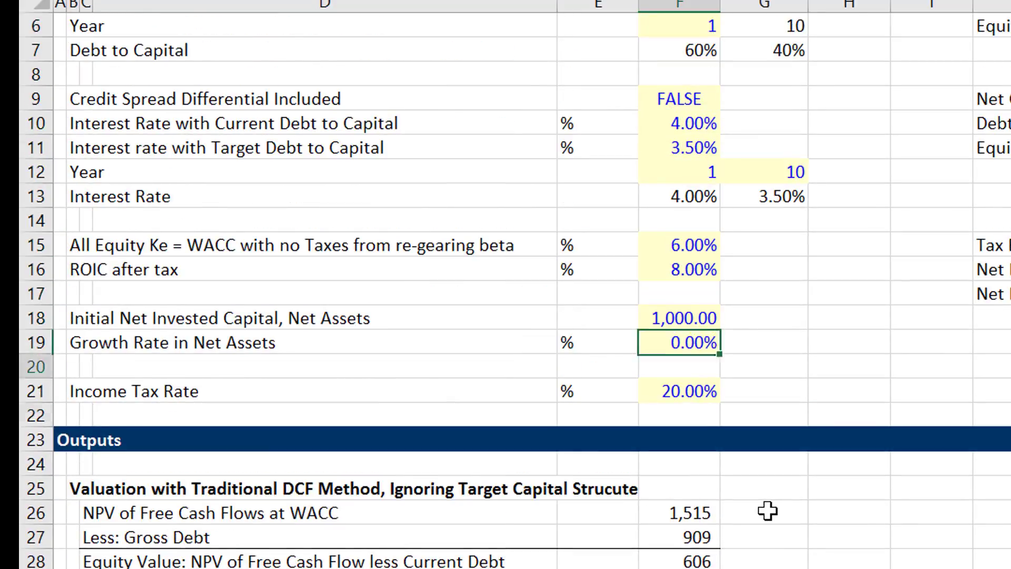
key(Down)
key(Down)
key(Down)
key(Down)
key(Down)
key(Down)
key(Down)
key(Down)
key(Down)
key(Down)
key(Down)
key(Down)
key(Down)
key(Down)
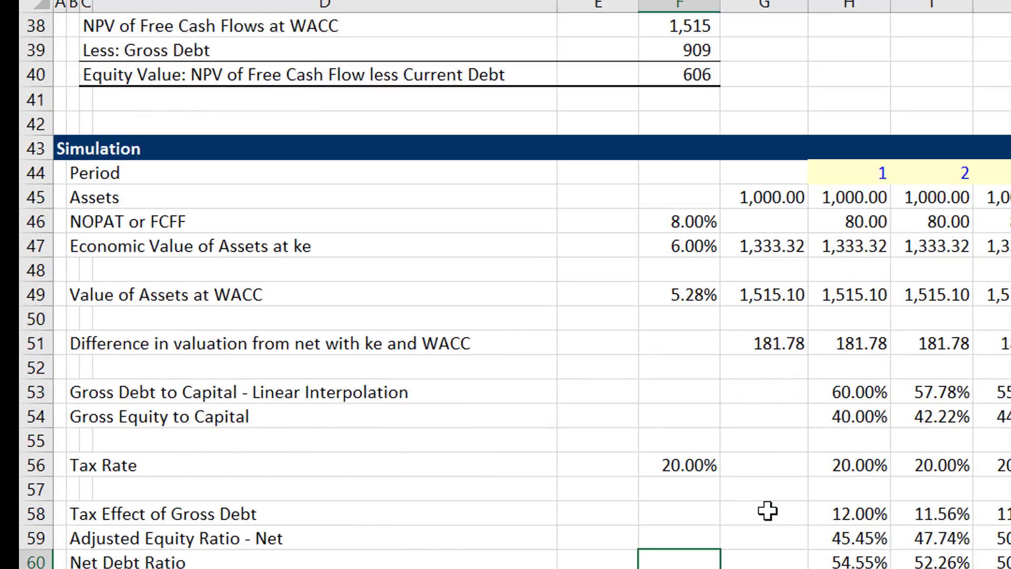
key(Up)
key(Up)
key(Up)
key(Up)
key(Up)
key(Up)
key(Up)
key(Up)
key(Up)
key(Up)
key(Up)
key(Up)
key(Up)
key(Up)
key(Up)
key(Up)
key(Right)
key(Right)
key(Down)
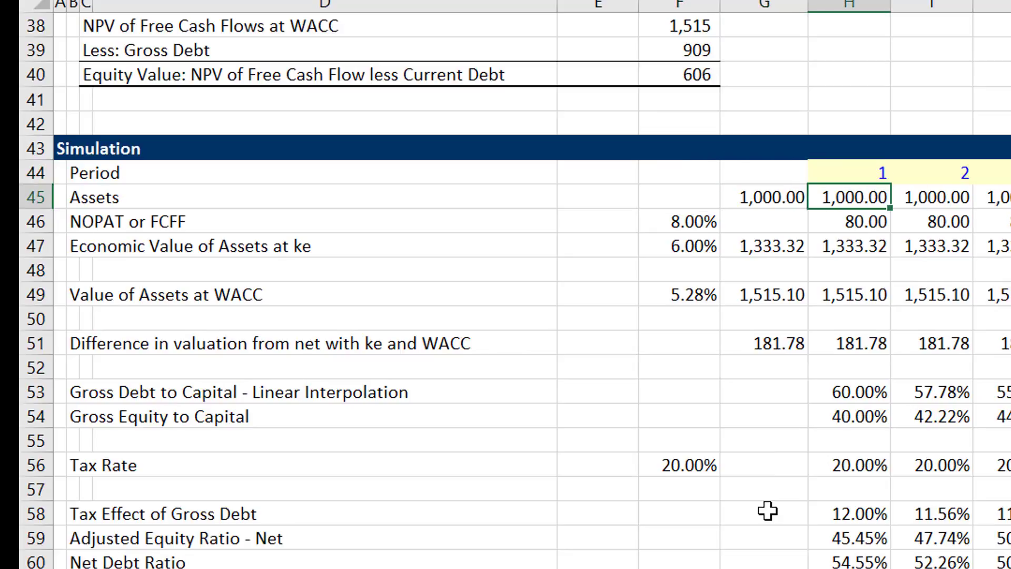
key(Right)
key(Left)
key(Left)
Inspect the NOPAT or FCFF formula in H46, its cell references, the rate in F46 and the row label
key(Down)
key(Left)
key(Right)
key(Right)
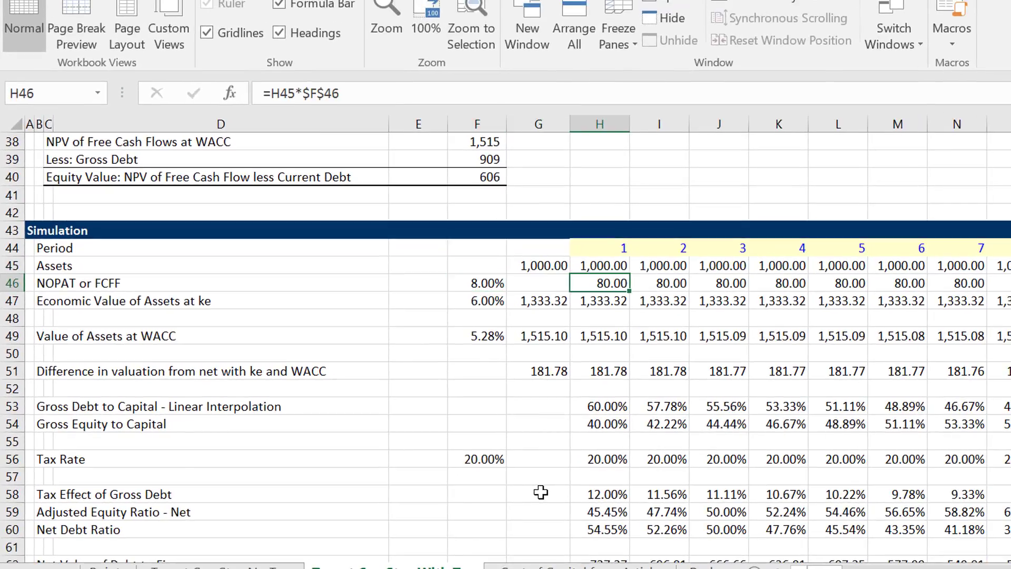
key(Left)
key(Left)
key(Right)
key(Right)
key(Down)
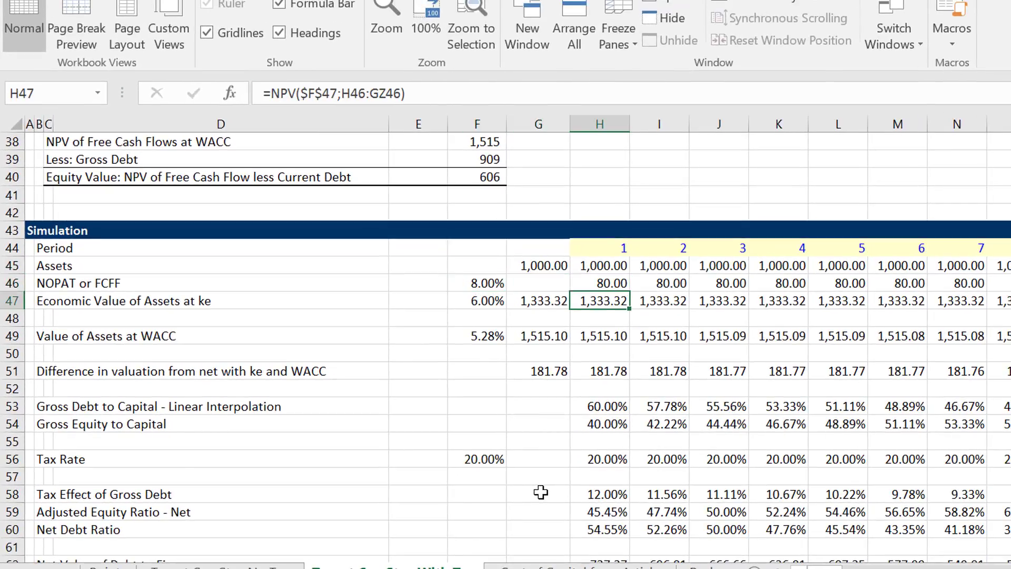
key(Up)
key(Up)
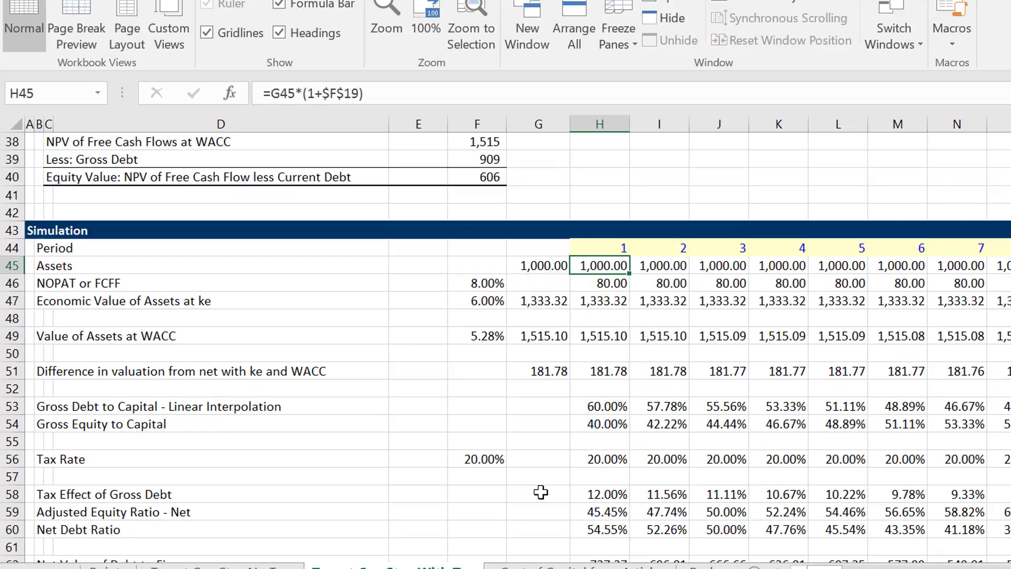
key(Down)
key(F2)
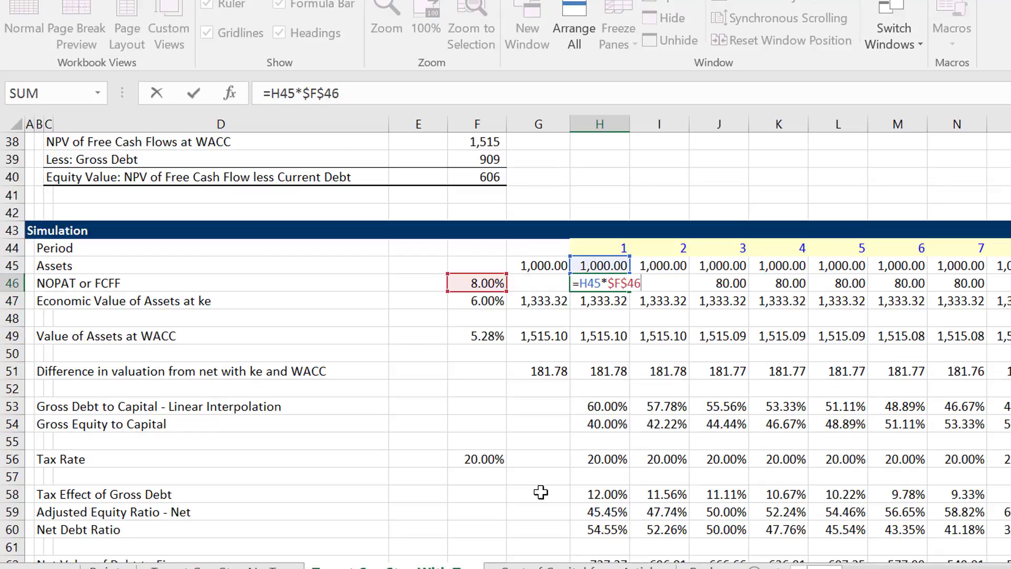
key(Return)
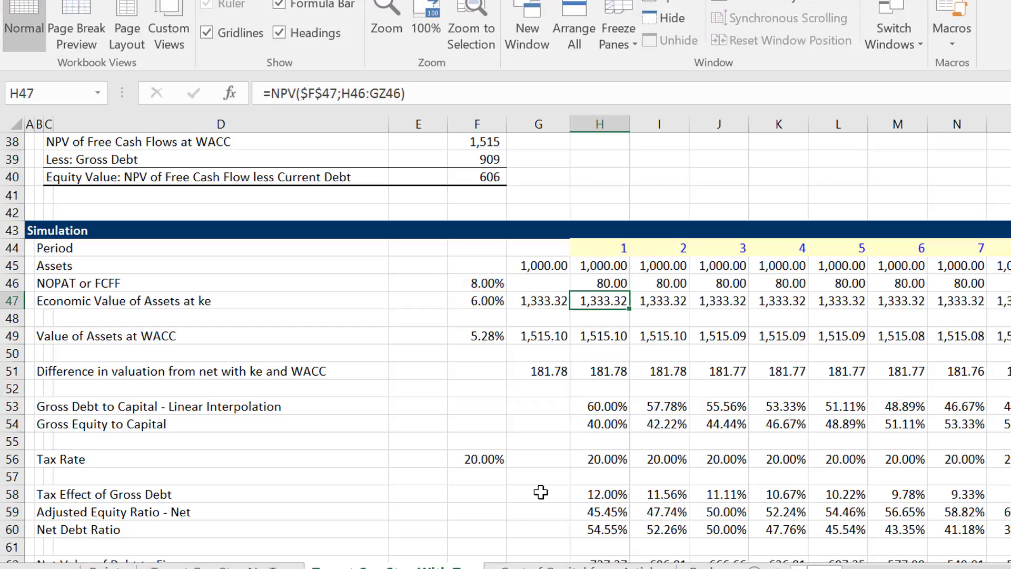
key(Up)
key(Left)
key(Left)
key(Left)
key(Left)
key(Left)
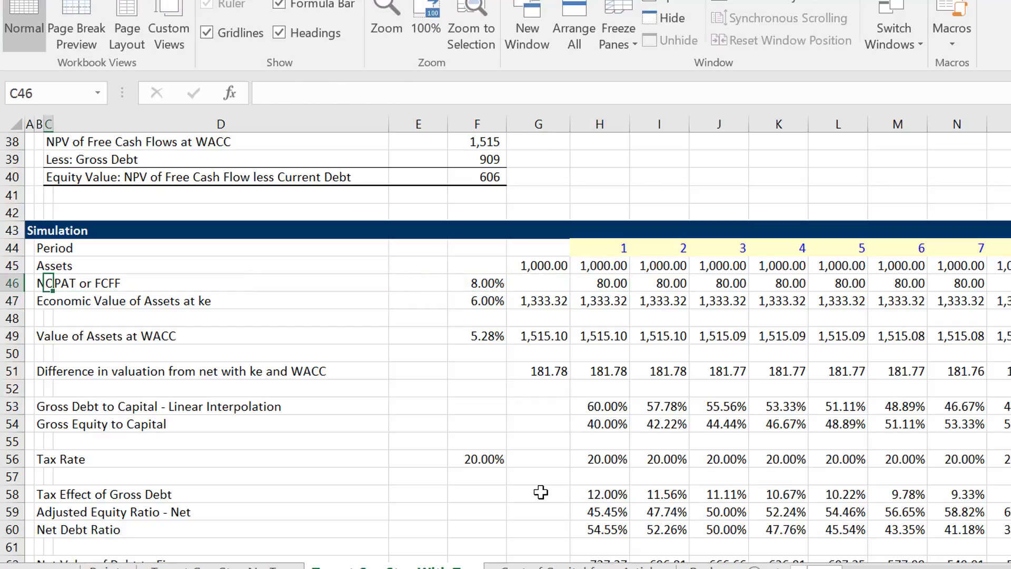
key(Left)
key(Right)
key(Right)
key(Right)
key(Right)
key(Right)
key(Right)
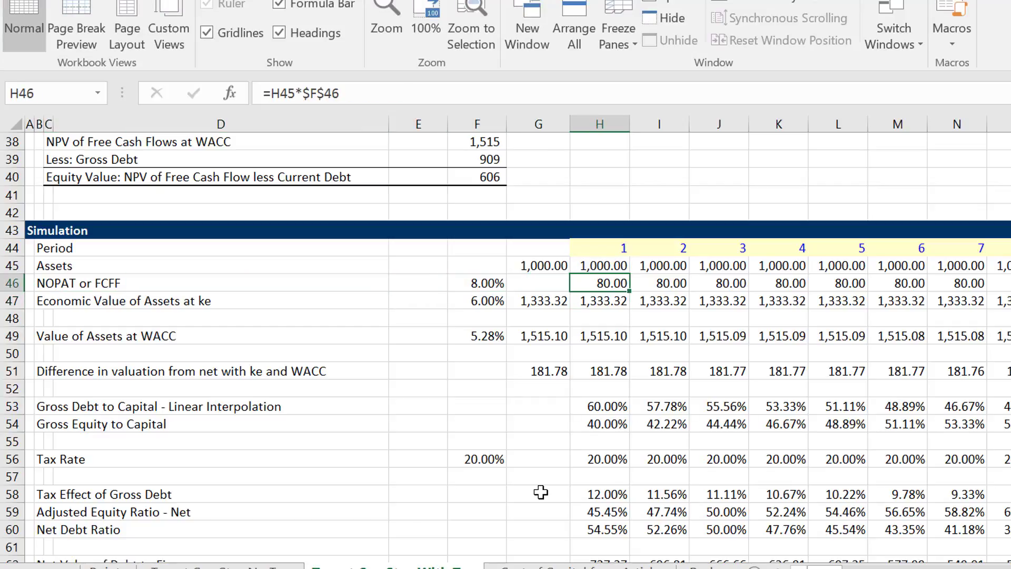
Inspect the NPV formula for the economic value of assets at ke in H47 and its discount rate in F47
key(Down)
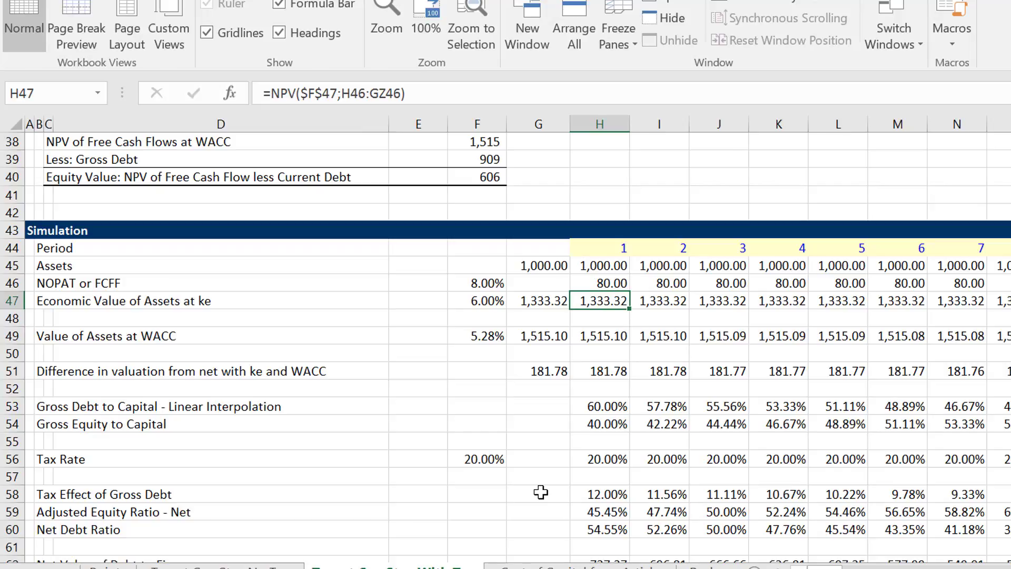
key(Left)
key(Left)
key(Right)
key(Right)
Compare the NPV formulas for the value of assets at WACC in G49 and H49 and check the rate in F49
key(Down)
key(Down)
key(Left)
key(Left)
key(Left)
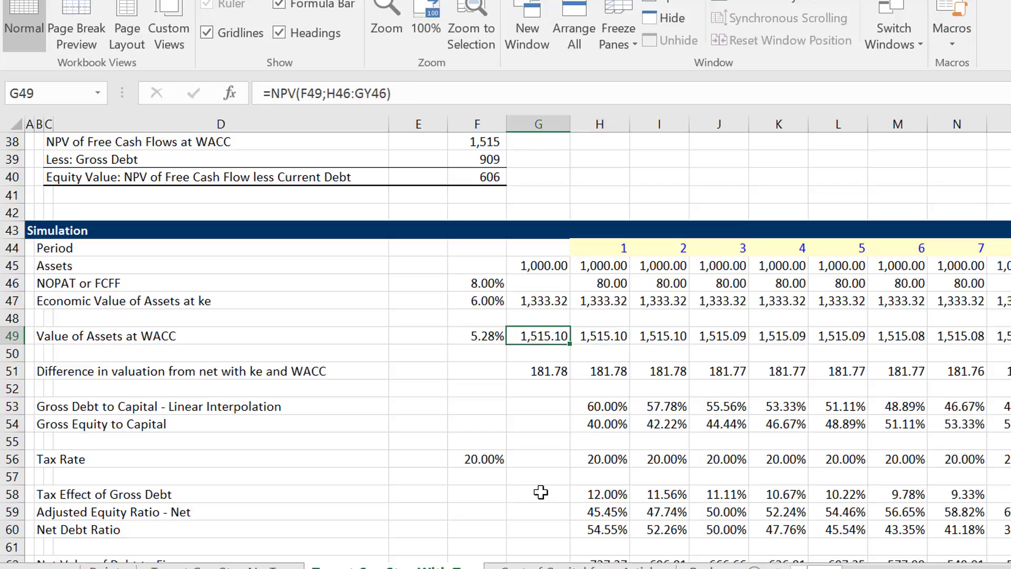
key(Right)
key(Right)
key(Right)
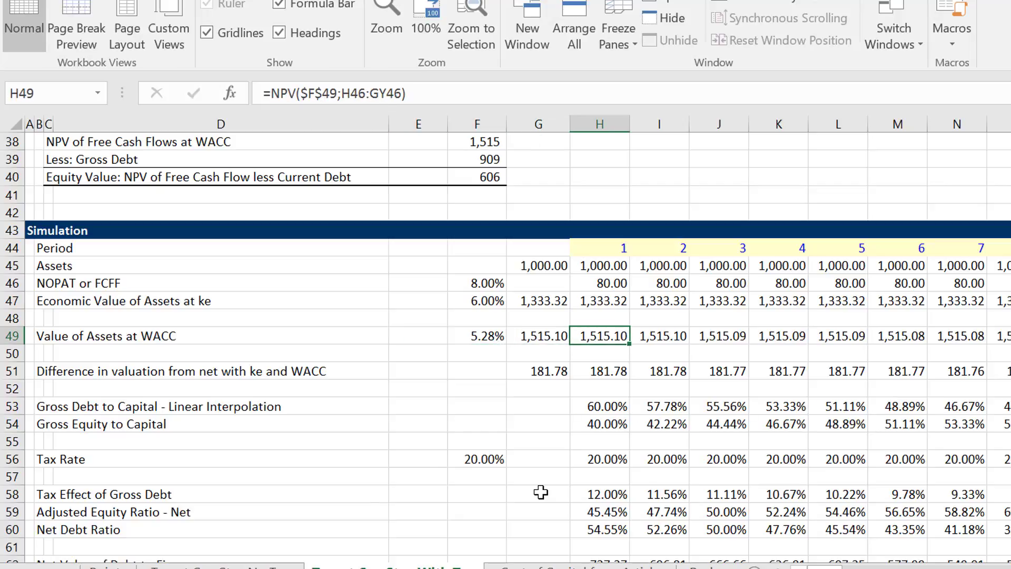
key(Left)
key(Left)
key(Left)
key(Right)
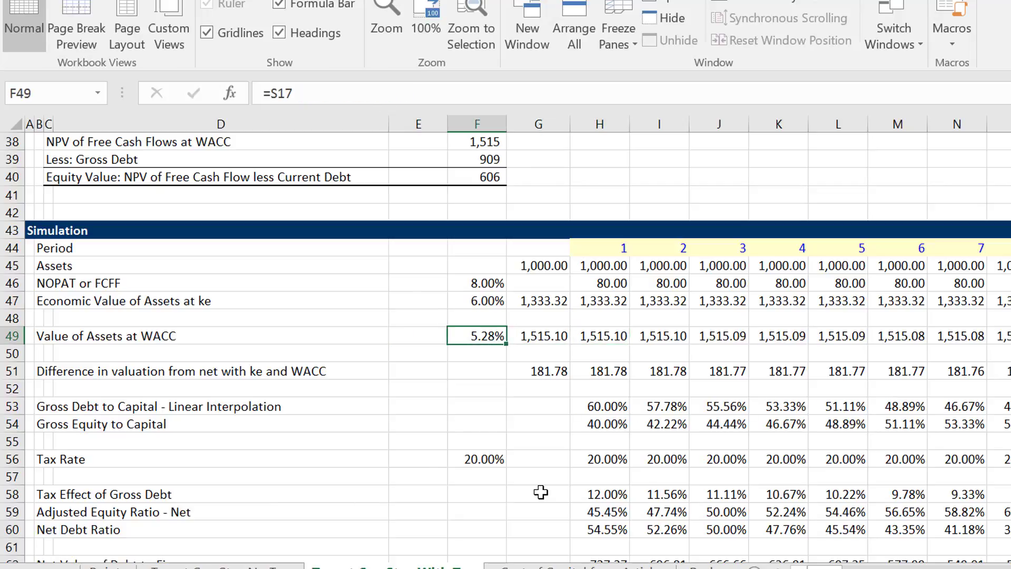
Trace the WACC rate used in F49 back to its source total in S17 of the gross capital structure WACC table
key(Up)
key(Up)
key(Up)
key(Up)
key(Up)
key(Up)
key(Up)
key(Up)
key(Up)
key(Up)
key(Up)
key(Up)
key(Up)
key(Up)
key(Up)
key(Up)
key(Up)
key(Up)
key(Up)
key(Up)
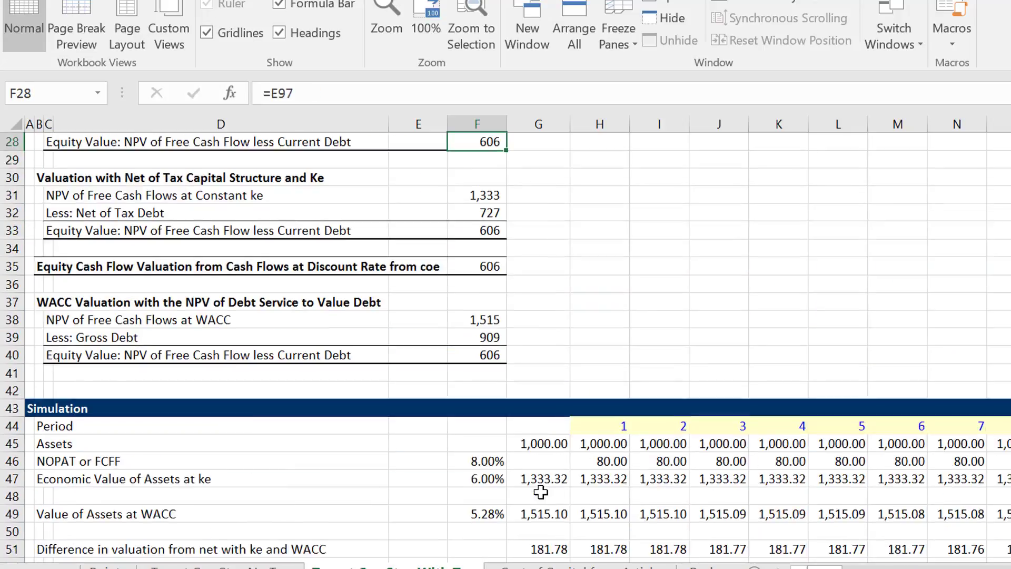
key(Up)
key(Up)
key(Up)
key(Up)
key(Up)
key(Up)
key(Up)
key(Up)
key(Up)
key(Up)
key(Up)
key(Up)
key(Up)
key(Right)
key(Right)
key(Right)
key(Right)
key(Right)
key(Right)
key(Right)
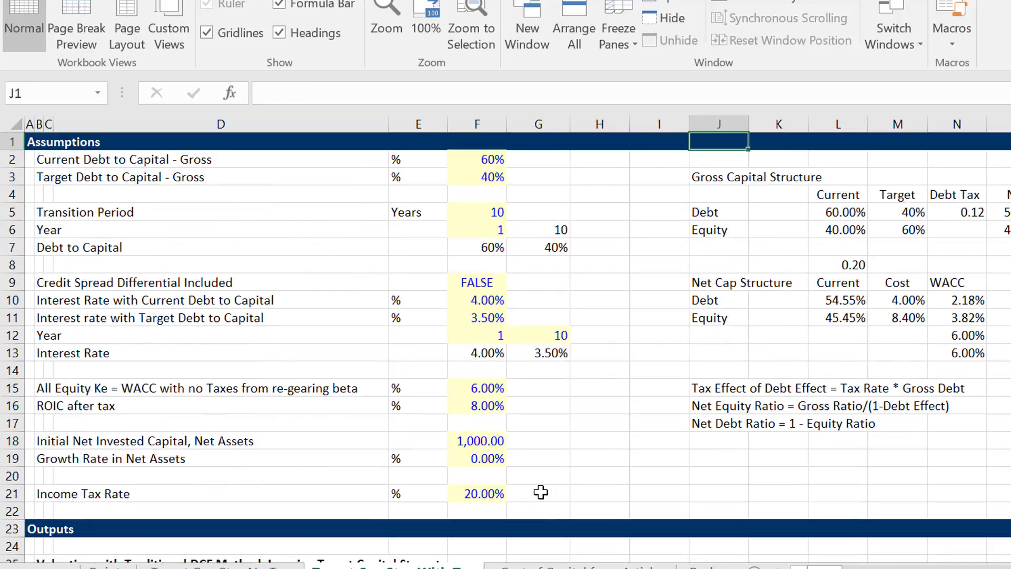
key(Down)
key(Down)
key(Down)
key(Down)
key(Down)
key(Down)
key(Down)
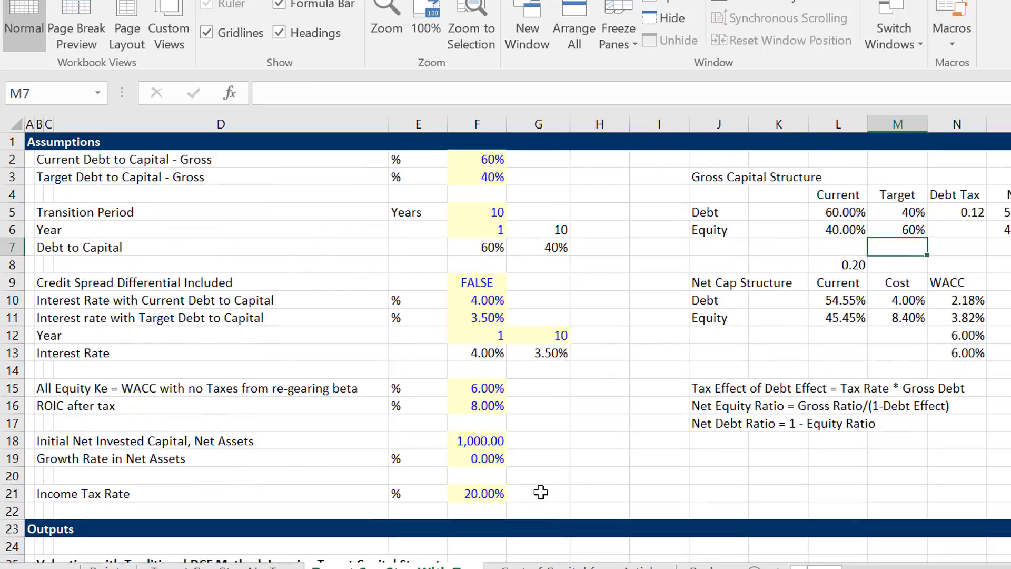
key(Right)
key(Right)
key(Right)
key(Right)
key(Right)
key(Right)
key(Right)
key(Right)
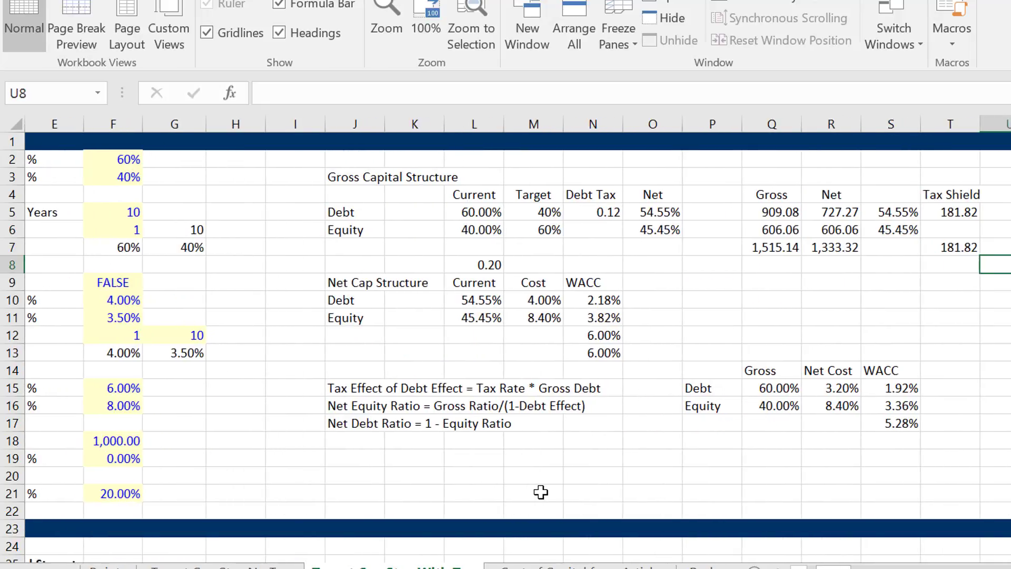
key(Down)
key(Down)
key(Down)
key(Down)
key(Down)
key(Down)
key(Down)
key(Down)
key(Left)
key(Left)
key(Down)
key(Down)
key(Down)
key(Up)
key(Up)
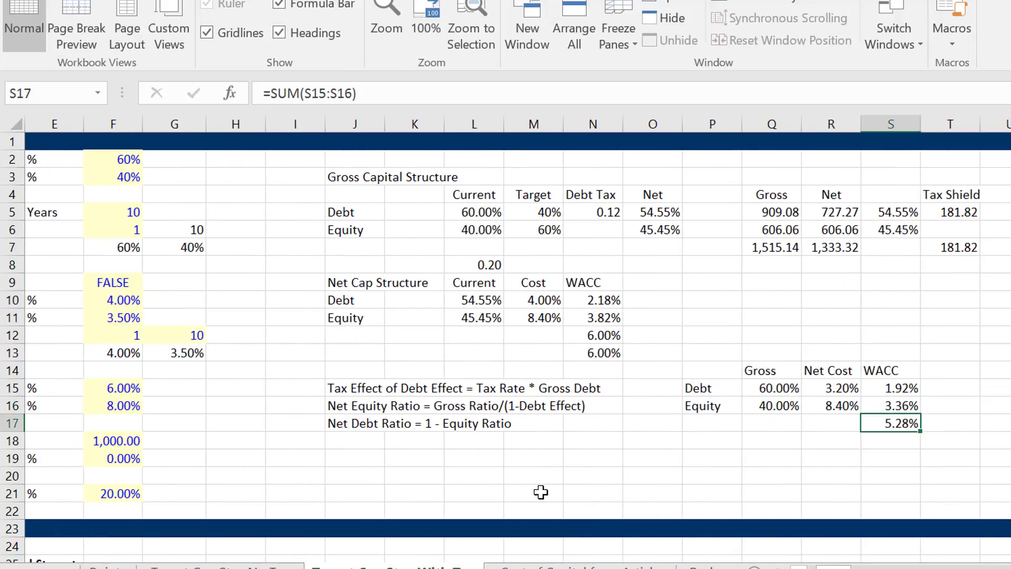
Inspect the equity row's gross ratio and net cost in Q16:R16 and the WACC sum in S17
key(Left)
key(Left)
key(Up)
key(Right)
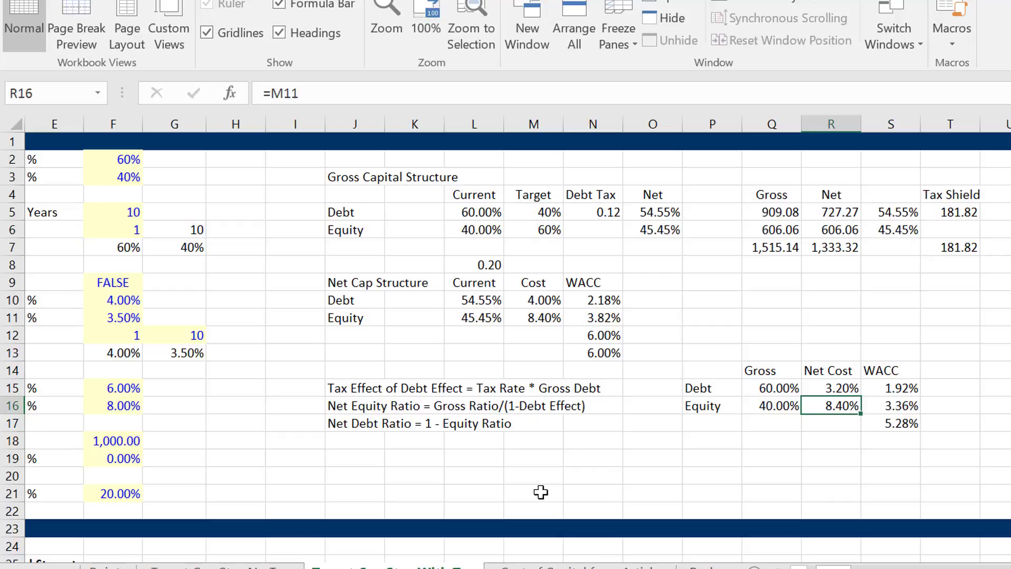
key(Down)
key(Right)
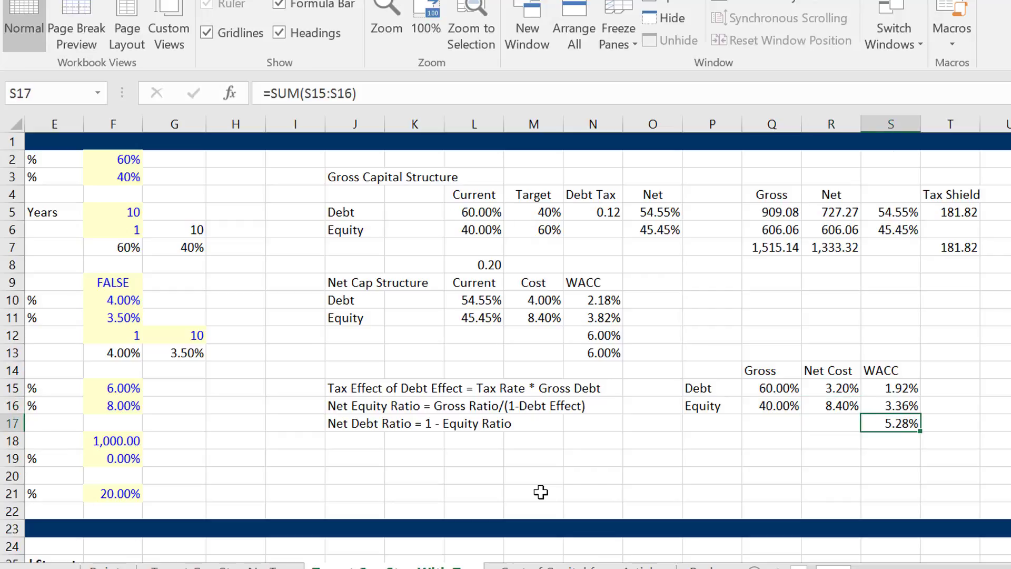
Review row 15 from the All Equity Ke assumption across to the gross debt ratio link in Q15
key(Left)
key(Left)
key(Left)
key(Left)
key(Left)
key(Left)
key(Left)
key(Left)
key(Left)
key(Left)
key(Left)
key(Left)
key(Up)
key(Up)
key(Right)
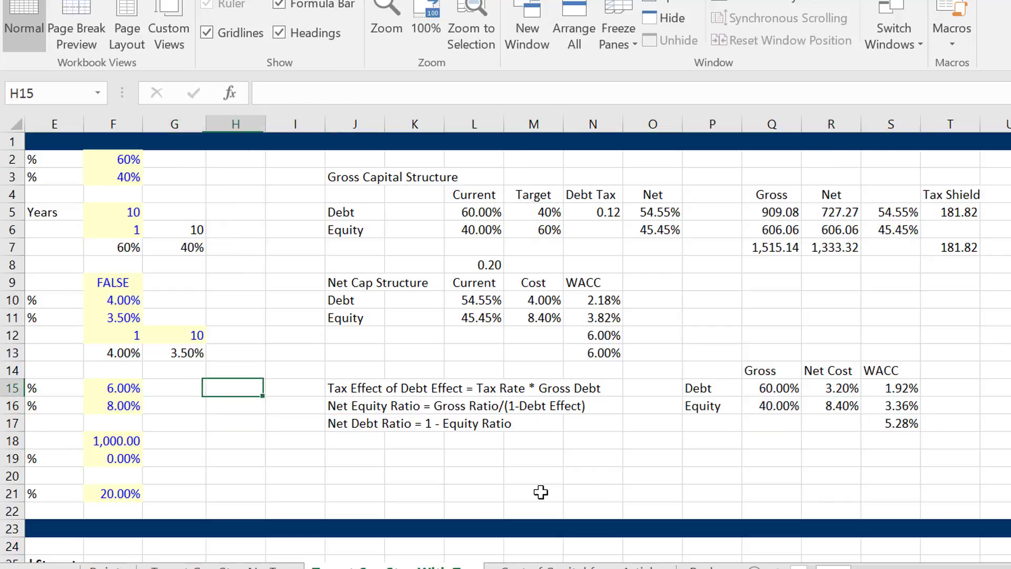
key(Right)
key(Right)
key(Right)
key(Right)
key(Right)
key(Right)
key(Right)
key(Right)
key(Right)
key(Right)
key(Up)
key(Down)
key(Left)
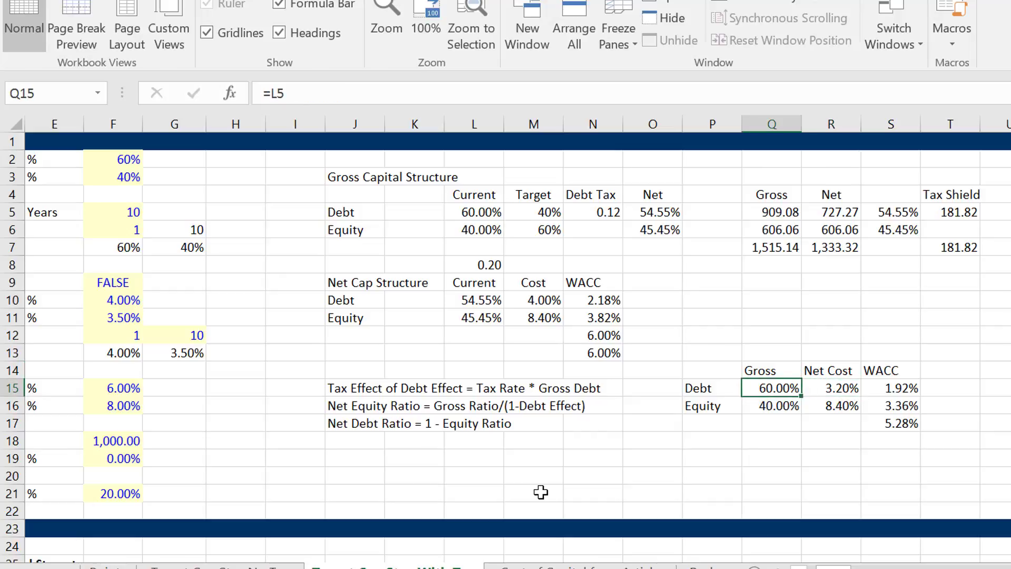
Examine how the debt and equity components in S15:S16 are built from the gross ratios and net costs
key(Right)
key(Right)
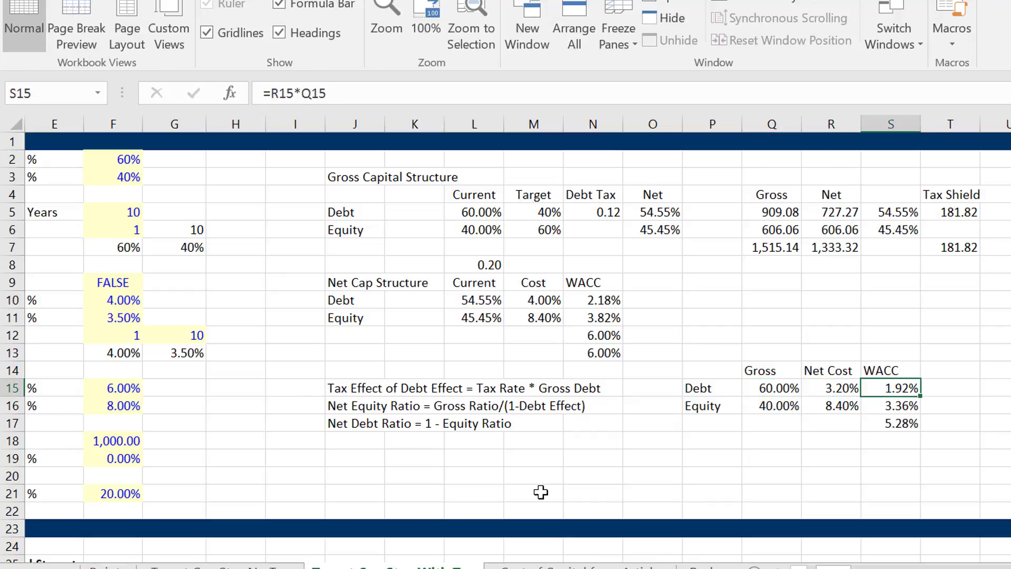
key(Down)
key(Down)
key(Up)
key(Up)
key(Left)
key(Left)
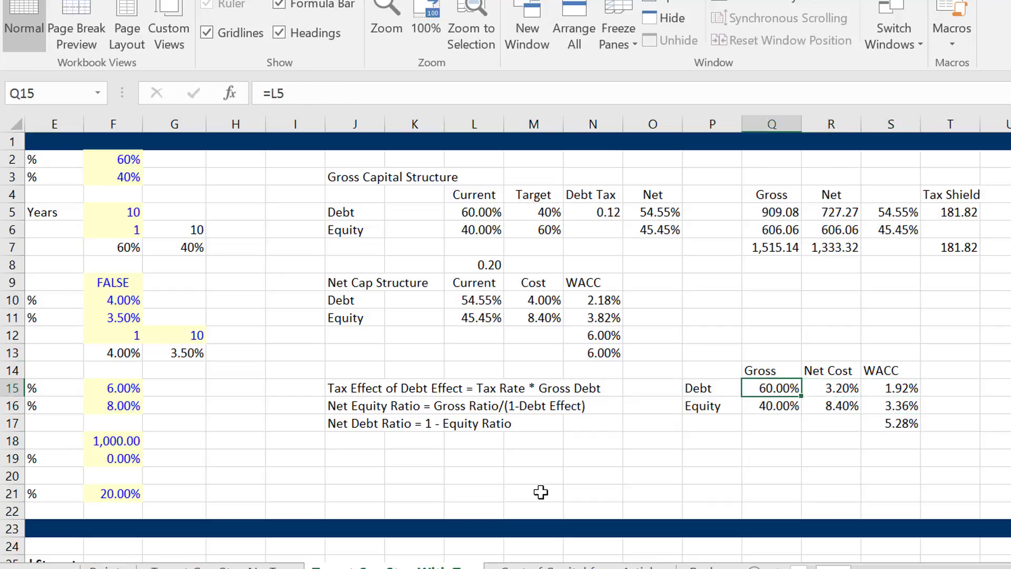
Examine the Net Cap Structure ratios in L10:L11, the debt cost in M10 and the WACC component formula in N10
key(Left)
key(Left)
key(Left)
key(Left)
key(Left)
key(Up)
key(Up)
key(Up)
key(Up)
key(Up)
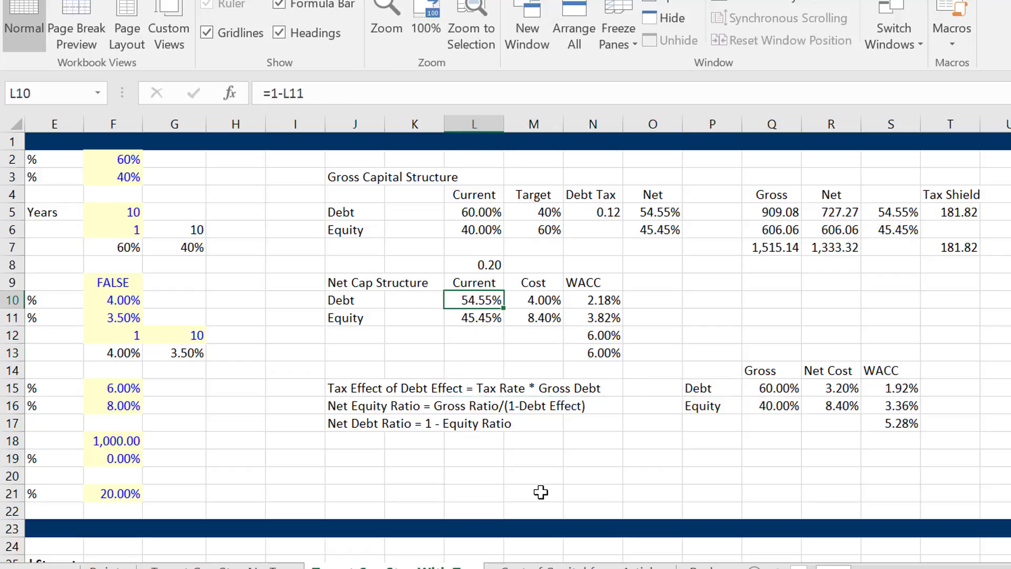
key(Down)
key(Up)
key(Right)
key(Right)
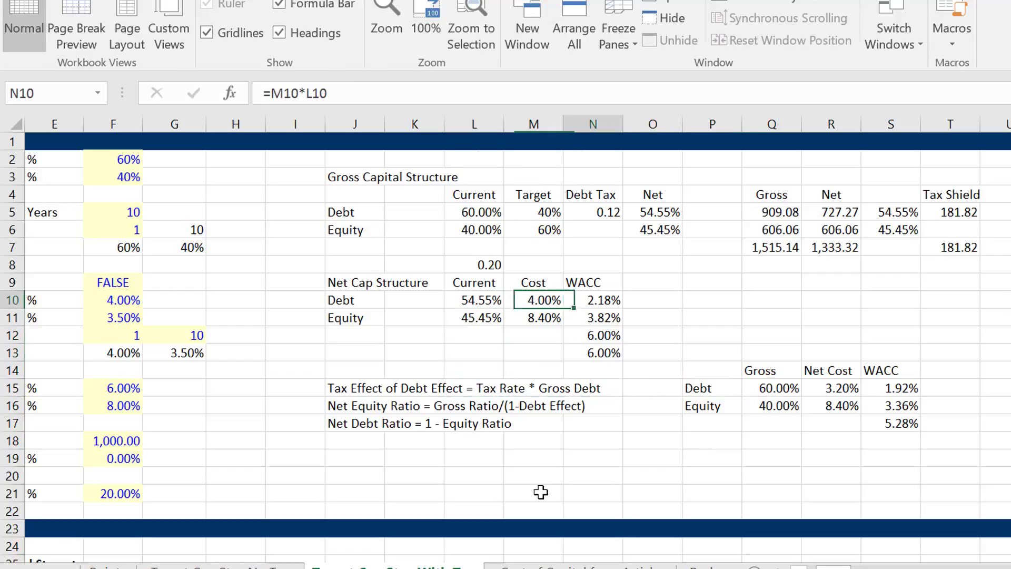
Review the valuation outputs in rows 25 to 40 down to the start of the Simulation section
key(Left)
key(Left)
key(Left)
key(Left)
key(Left)
key(Left)
key(Left)
key(Left)
key(Left)
key(Left)
key(Left)
key(Left)
key(Left)
key(Down)
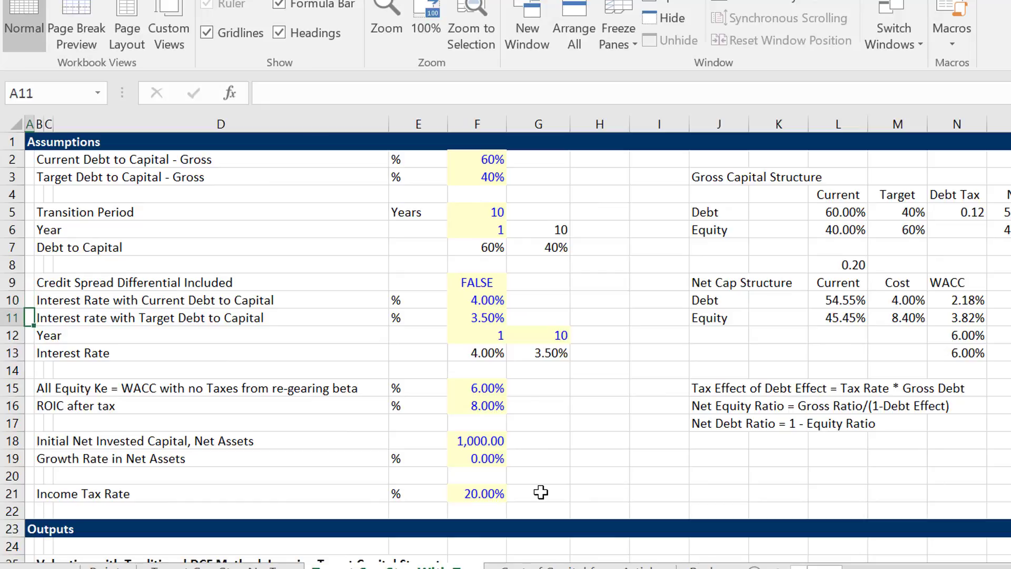
key(Down)
key(Down)
key(Down)
key(Down)
key(Down)
key(Down)
key(Down)
key(Down)
key(Down)
key(Down)
key(Down)
key(Down)
key(Down)
key(Down)
key(Down)
key(Down)
key(Down)
key(Down)
key(Down)
key(Down)
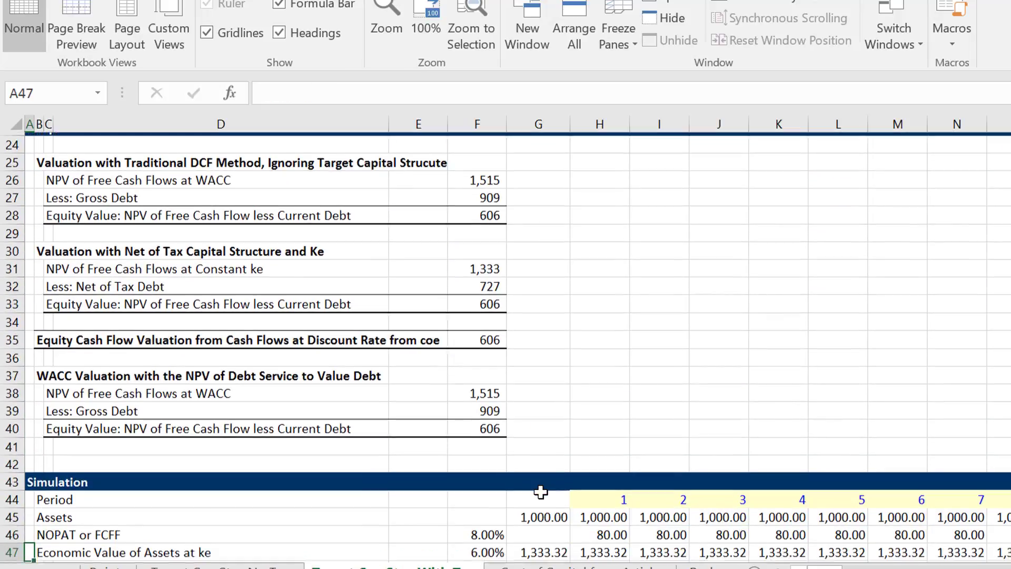
key(Down)
key(Down)
key(Down)
key(Down)
key(Down)
key(Down)
key(Down)
Examine the NPV formula behind Value of Assets at WACC in G49
key(Up)
key(Up)
key(Up)
key(Up)
key(Up)
key(Right)
key(Right)
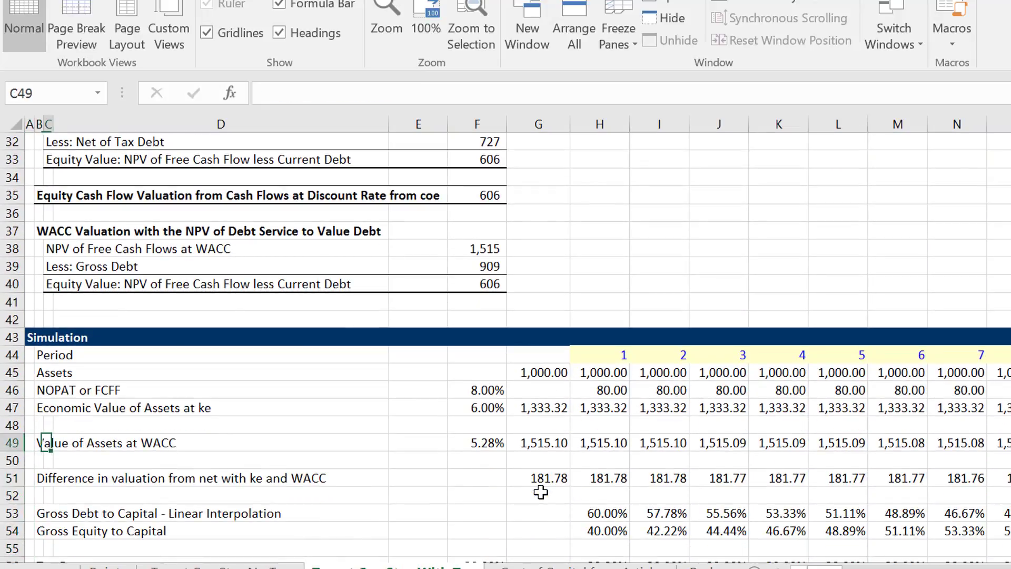
key(Right)
key(Right)
key(Right)
key(Right)
key(Down)
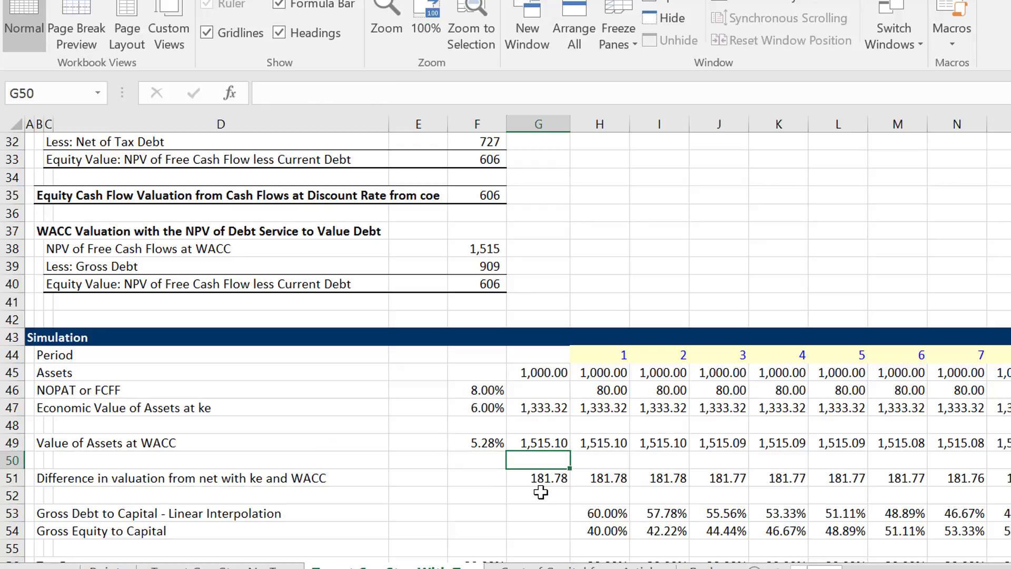
key(Down)
key(Down)
key(Down)
key(Down)
key(Down)
key(Down)
key(Up)
key(Up)
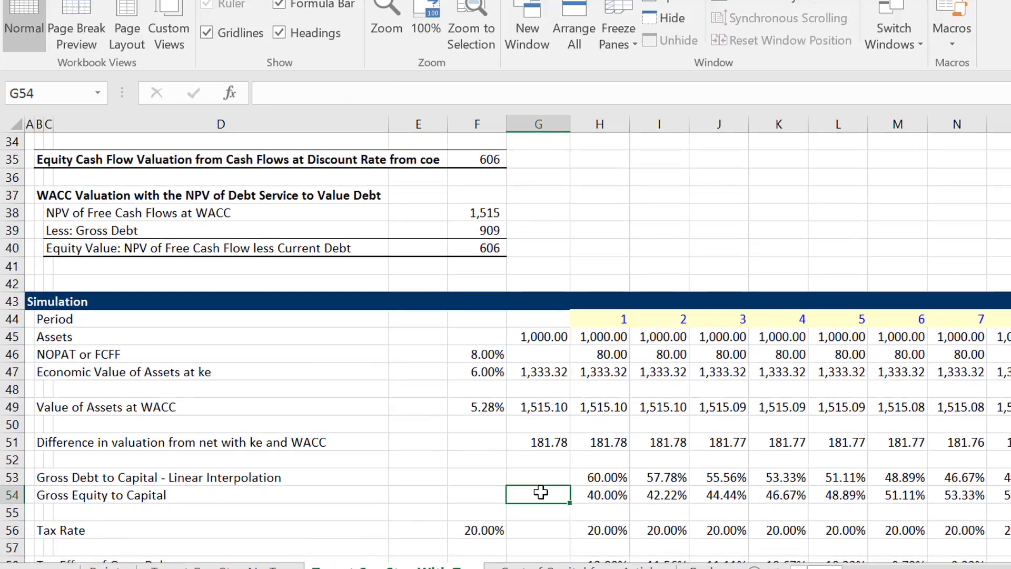
key(Up)
key(Up)
key(Up)
key(Up)
key(Up)
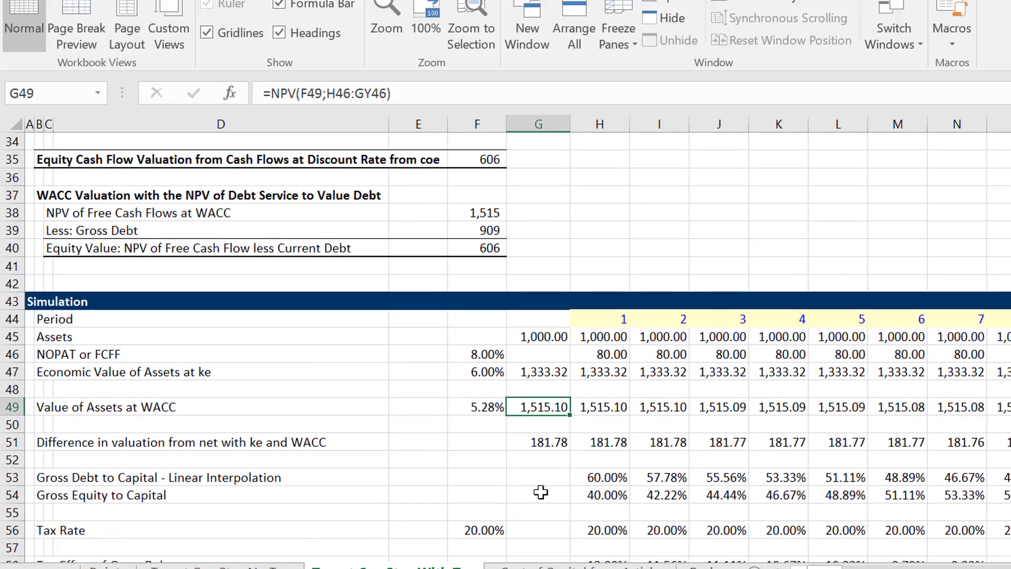
Follow the difference in valuation between net with ke and WACC across the simulation periods in row 51
key(Down)
key(Down)
key(Right)
key(Right)
key(Left)
key(Left)
key(Right)
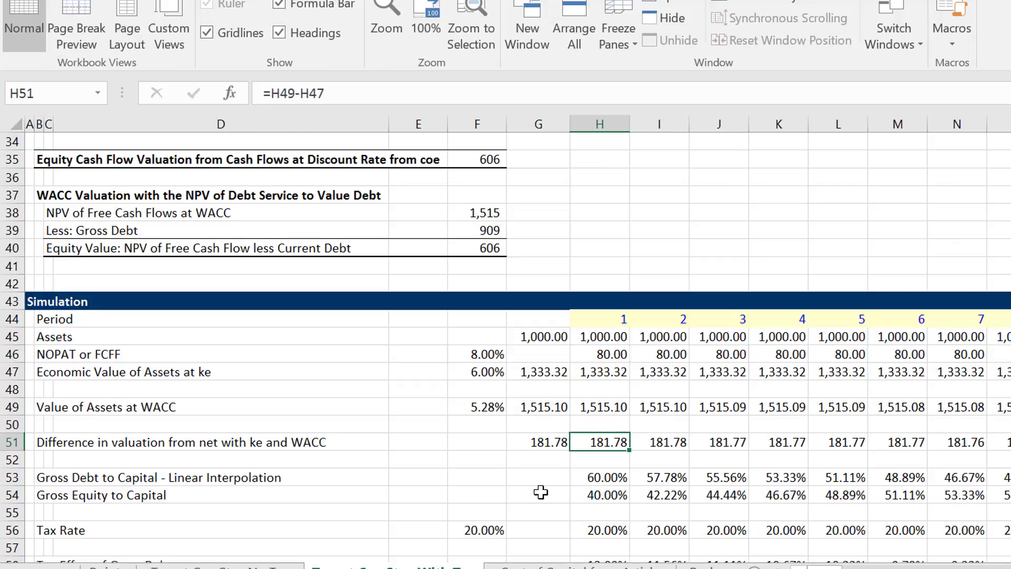
key(Right)
key(Right)
key(Right)
key(Right)
key(Right)
key(Right)
key(Right)
key(Right)
key(Right)
key(Right)
key(Right)
key(Left)
key(Left)
key(Left)
key(Left)
key(Left)
key(Left)
key(Left)
key(Left)
key(Left)
key(Left)
key(Left)
key(Left)
key(Left)
key(Left)
key(Left)
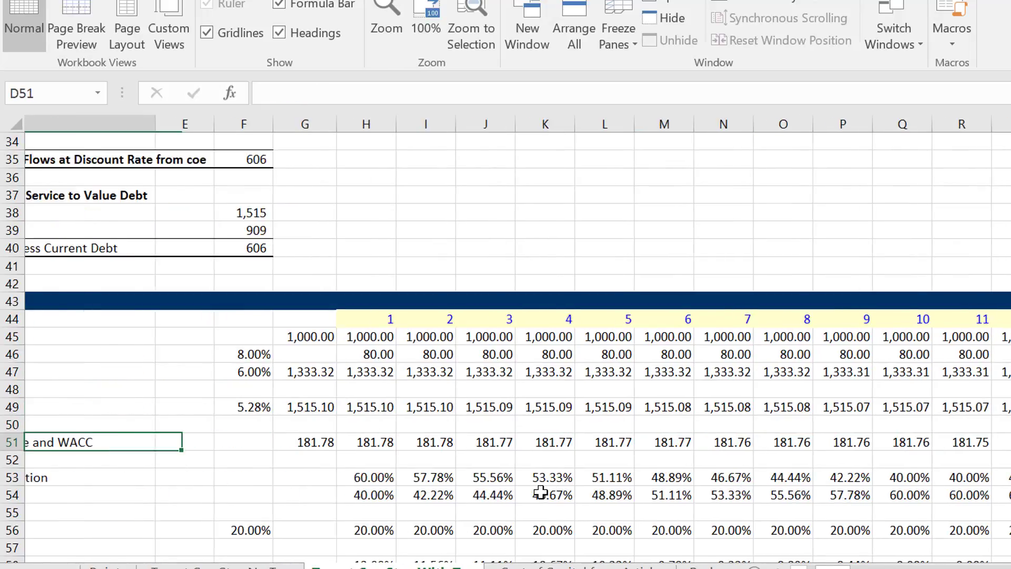
key(Left)
key(Left)
Inspect how the early-period differences in I51:J51 subtract the economic value at ke from the value at WACC
key(Right)
key(Right)
key(Right)
key(Right)
key(Right)
key(Right)
key(Right)
key(Right)
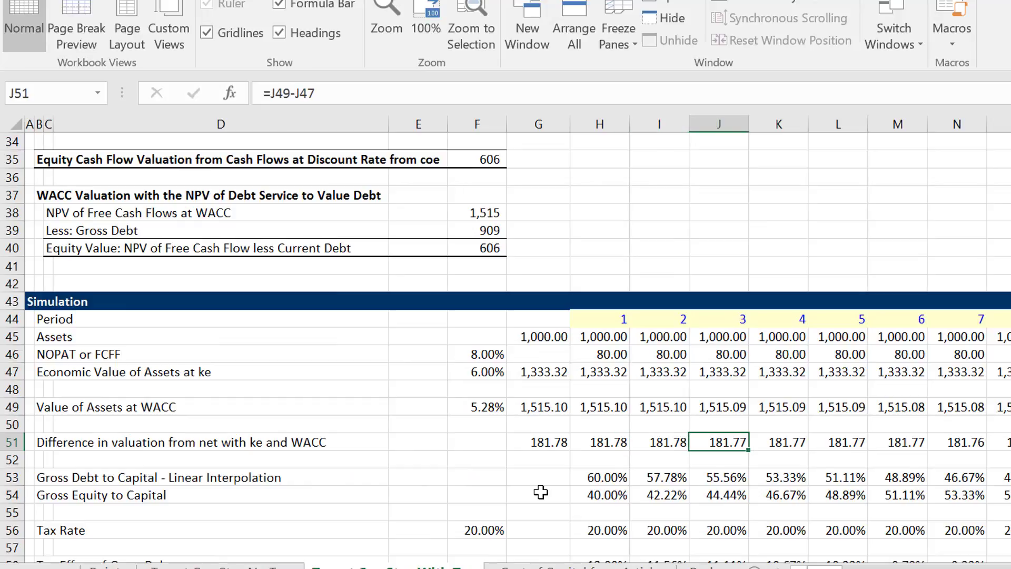
key(Left)
key(Left)
key(Left)
key(Left)
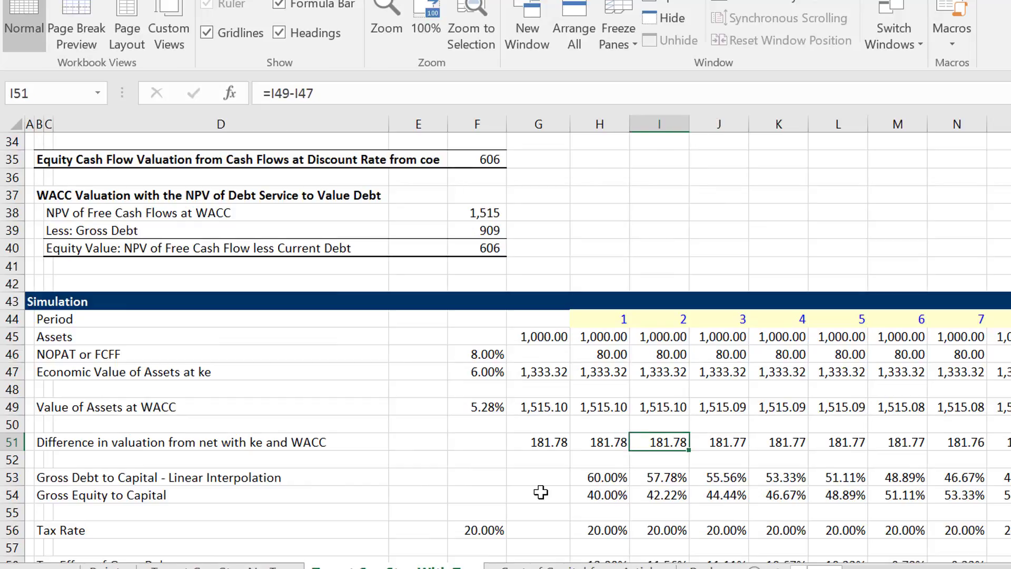
key(Right)
key(Right)
Examine the Gross Equity to Capital formula in H54 and the linear interpolation formula for gross debt in H53
key(Down)
key(Down)
key(Down)
key(Down)
key(Down)
key(Down)
key(Down)
key(Down)
key(Down)
key(Down)
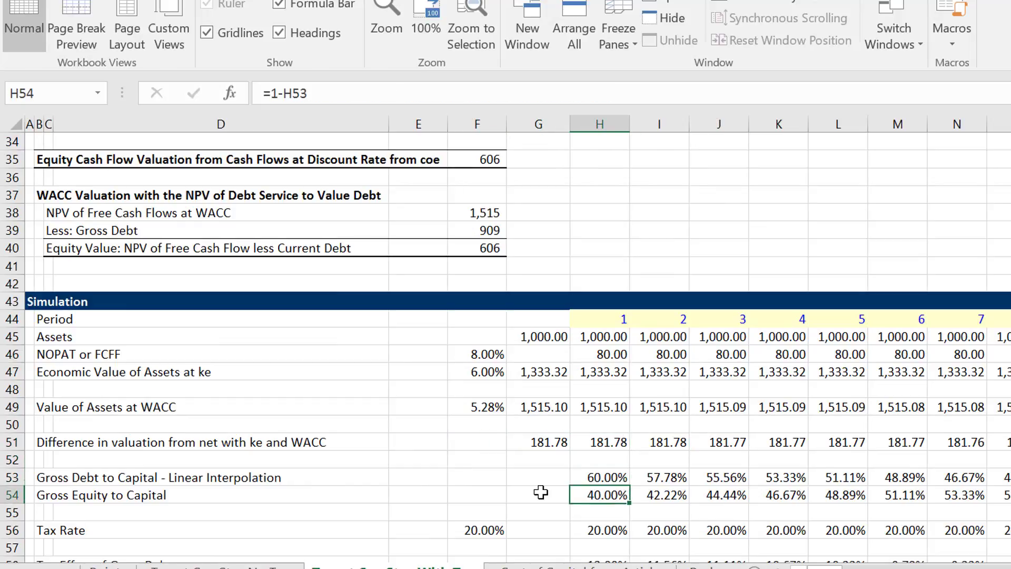
key(Up)
key(Up)
key(Up)
key(Up)
key(Up)
key(Up)
key(Up)
key(Up)
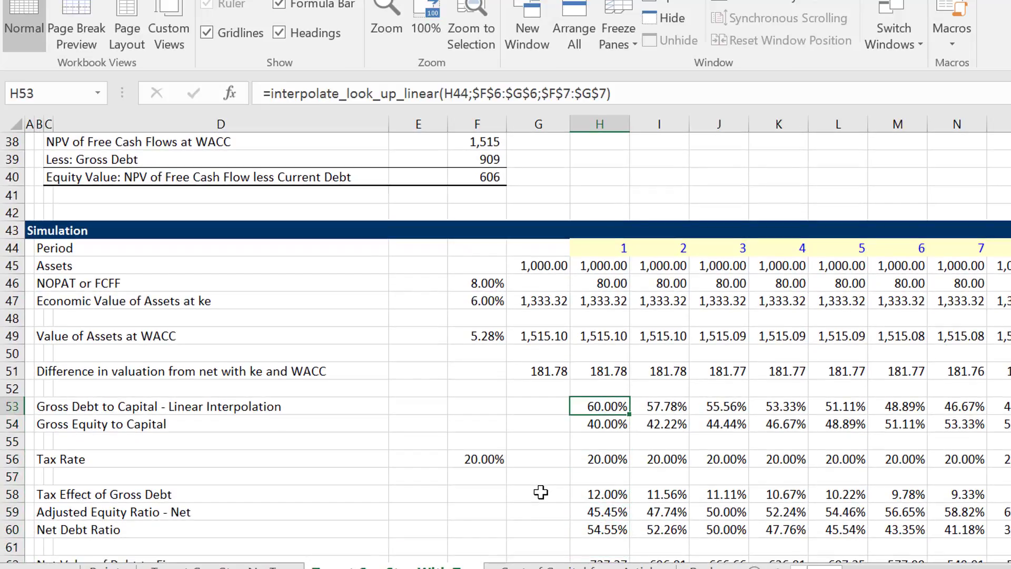
Trace the interpolated Gross Debt to Capital ratio along row 53 from the first period onward
key(Right)
key(Right)
key(Right)
key(Right)
key(Right)
key(Right)
key(Right)
key(Right)
key(Right)
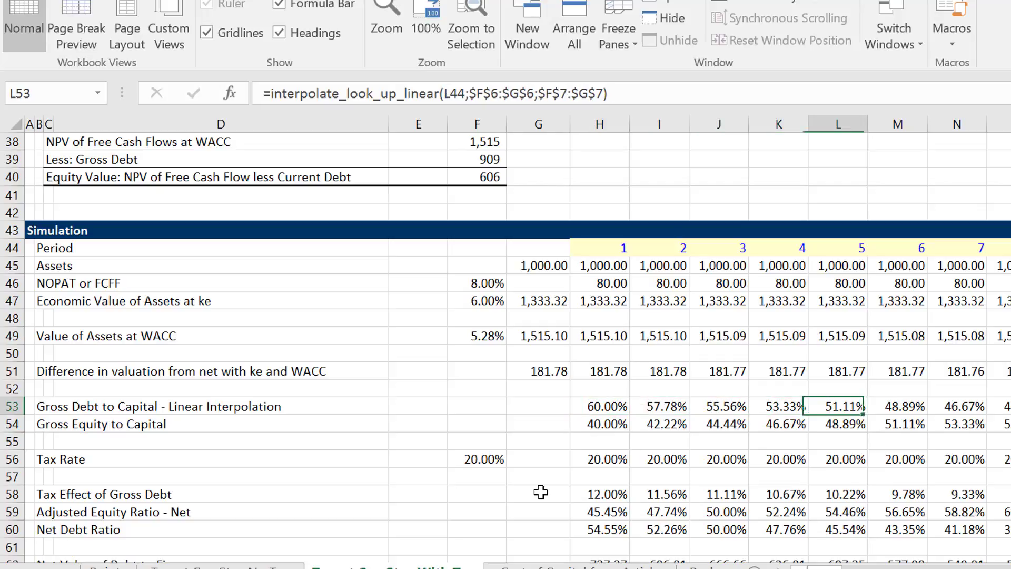
Check the Gross Equity to Capital formulas along row 54 as one minus the gross debt ratio
key(Down)
key(Left)
key(Left)
key(Left)
key(Left)
key(Left)
key(Left)
key(Left)
key(Left)
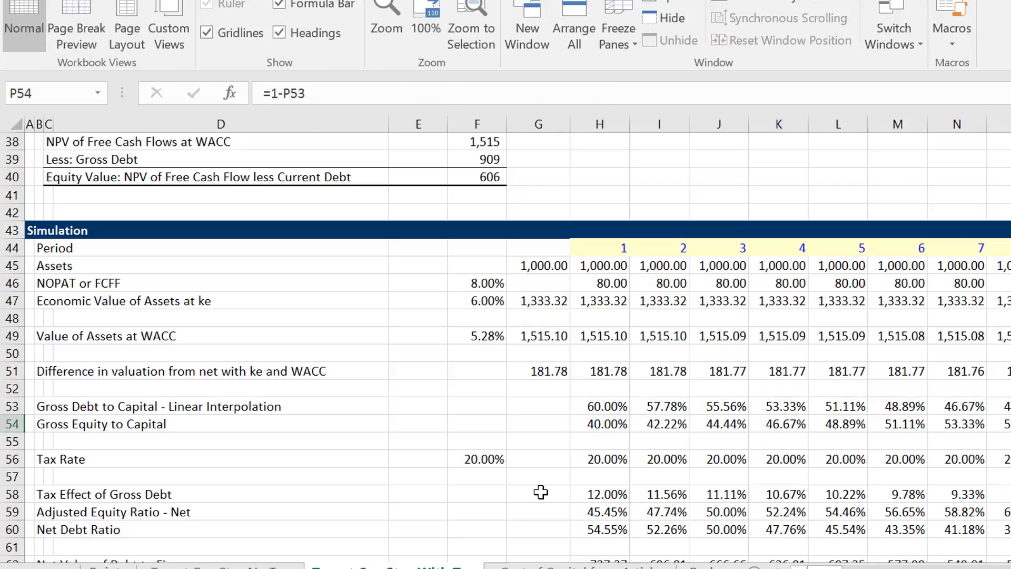
key(Left)
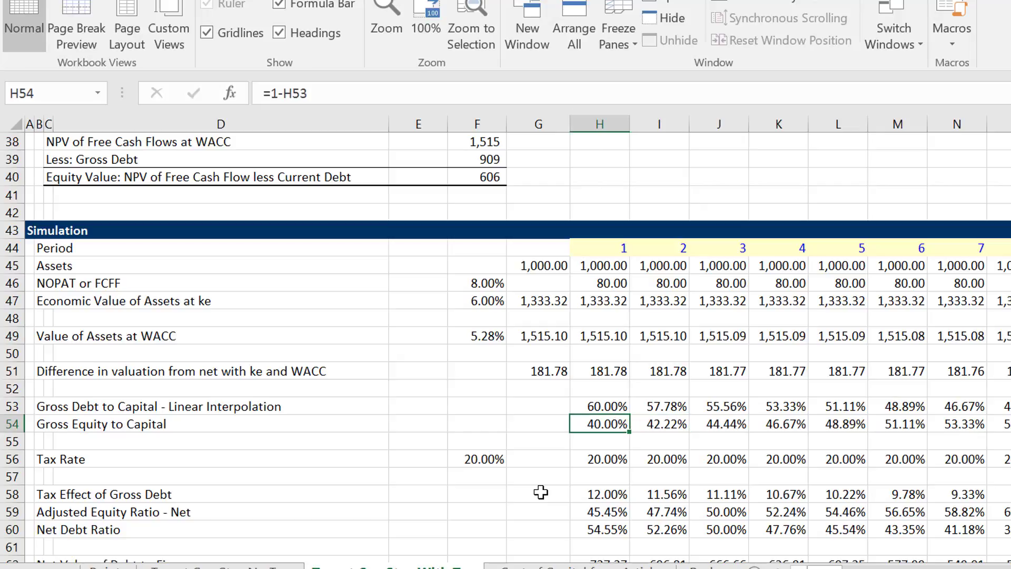
key(Right)
key(Right)
key(Right)
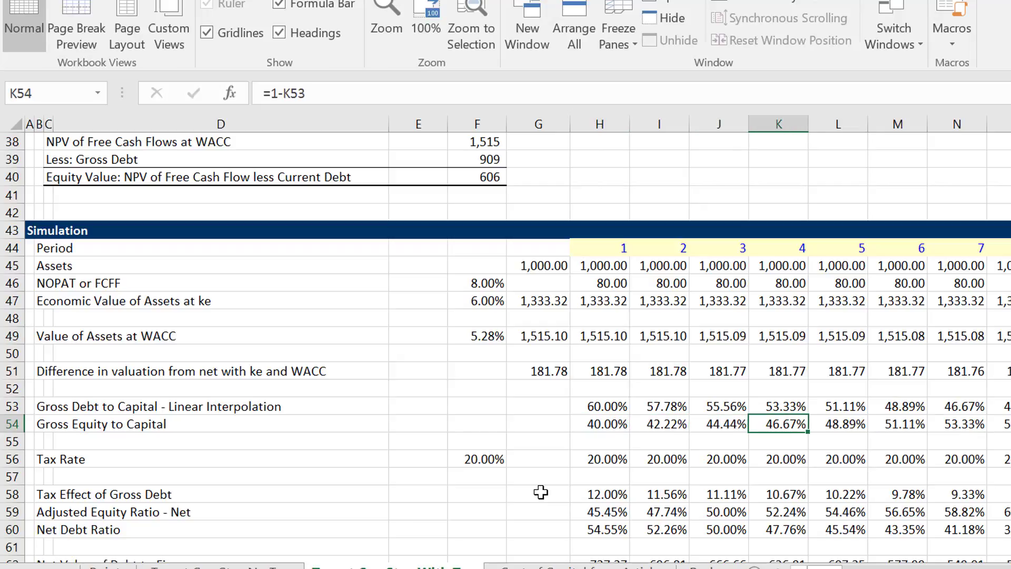
Examine the Tax Effect of Gross Debt formula in row 58, the tax rate multiplied by the gross debt ratio
key(Left)
key(Down)
key(Down)
key(Down)
key(Down)
key(Down)
key(Down)
key(Down)
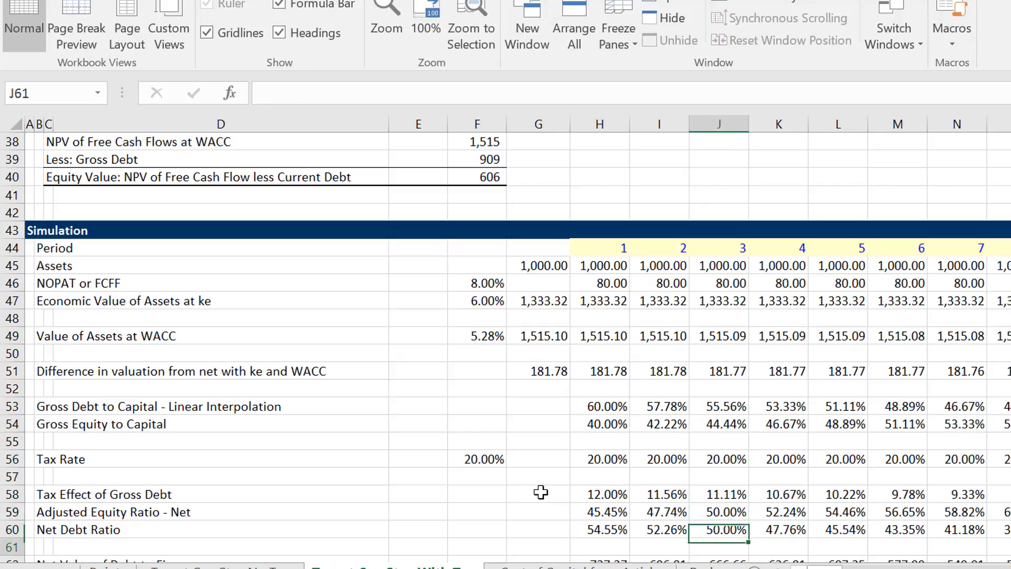
key(Down)
key(Down)
key(Up)
key(Up)
key(Up)
key(Up)
key(Up)
key(Left)
key(Left)
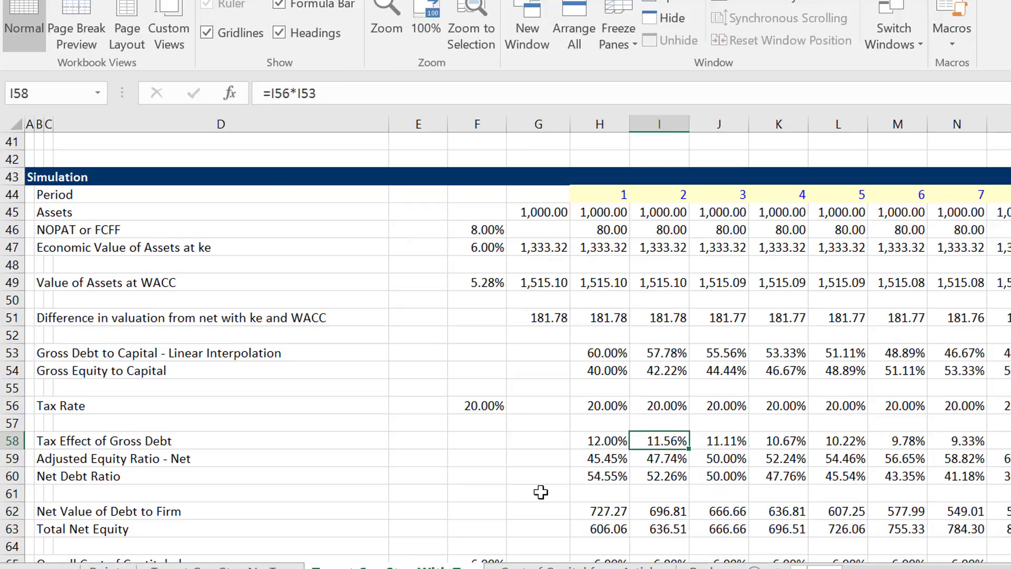
Check the inputs to the tax effect in the first period: the interpolated gross debt ratio in H53 and the tax rate link in H56
key(Up)
key(Up)
key(Up)
key(Up)
key(Up)
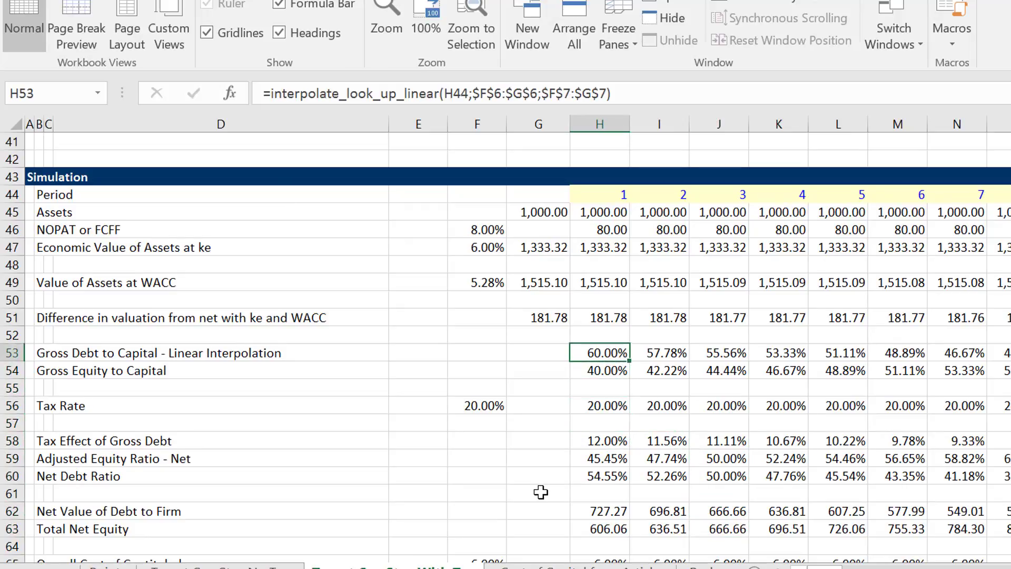
key(Down)
key(Down)
key(Down)
key(Down)
key(Down)
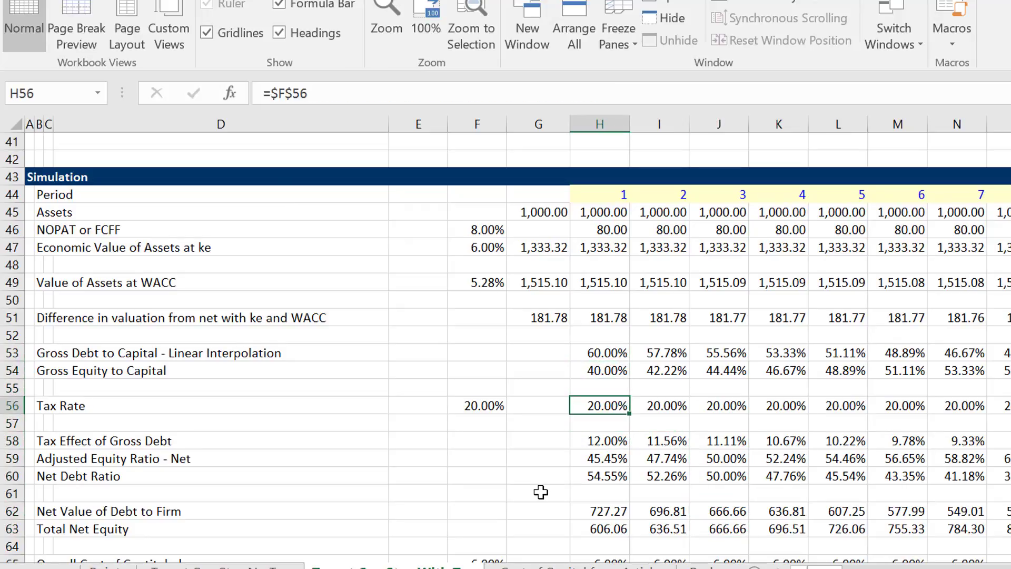
Trace the Adjusted Equity Ratio - Net formula in H59 and the Net Debt Ratio formula in H60
key(Down)
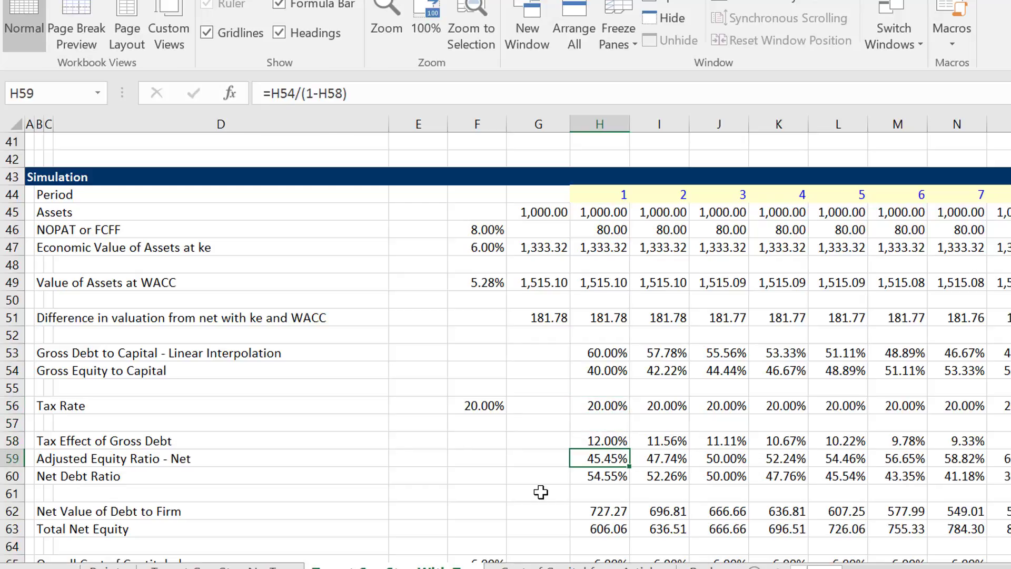
key(F2)
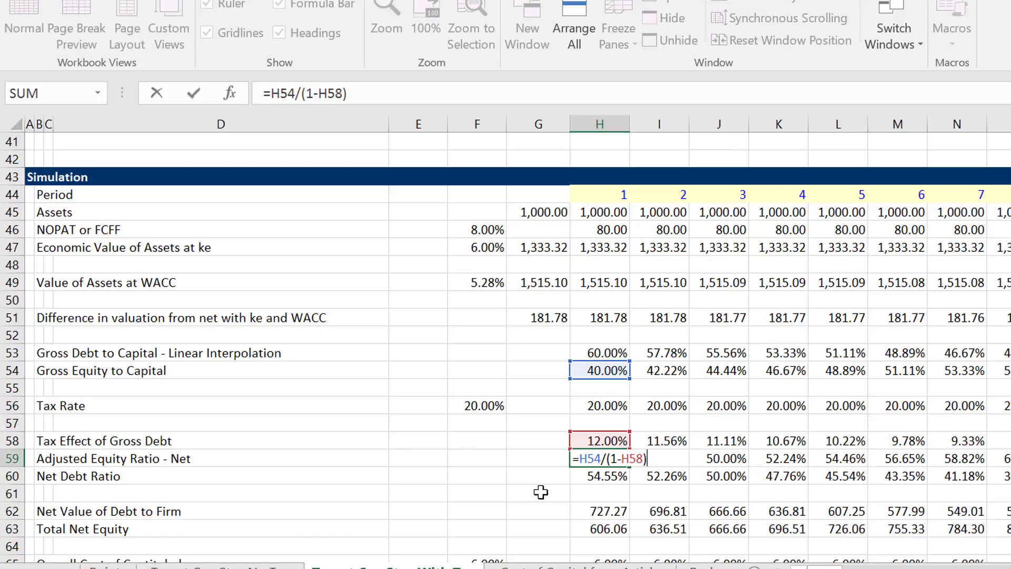
key(Return)
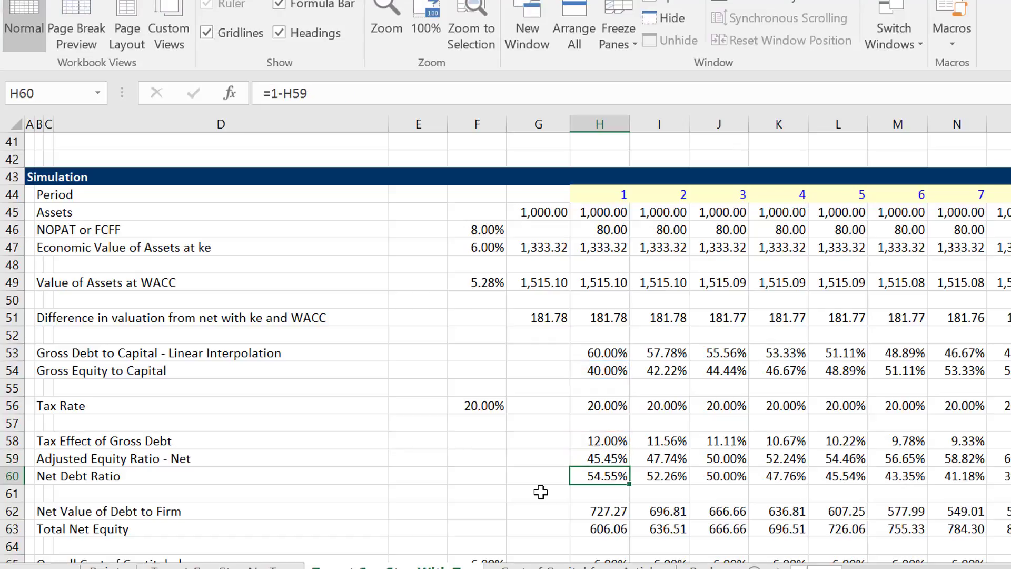
key(F2)
key(Return)
Trace the Net Value of Debt to Firm formula in H62 back to the net debt ratio and the economic value of assets at ke
key(Down)
key(Down)
key(Down)
key(Down)
key(Down)
key(Down)
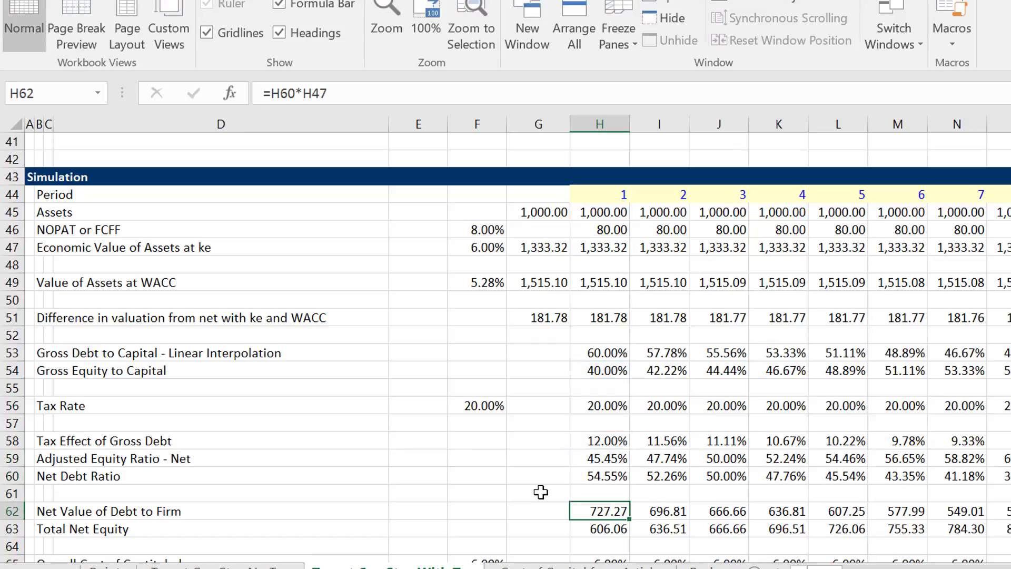
key(Up)
key(Up)
key(Up)
key(Up)
key(Up)
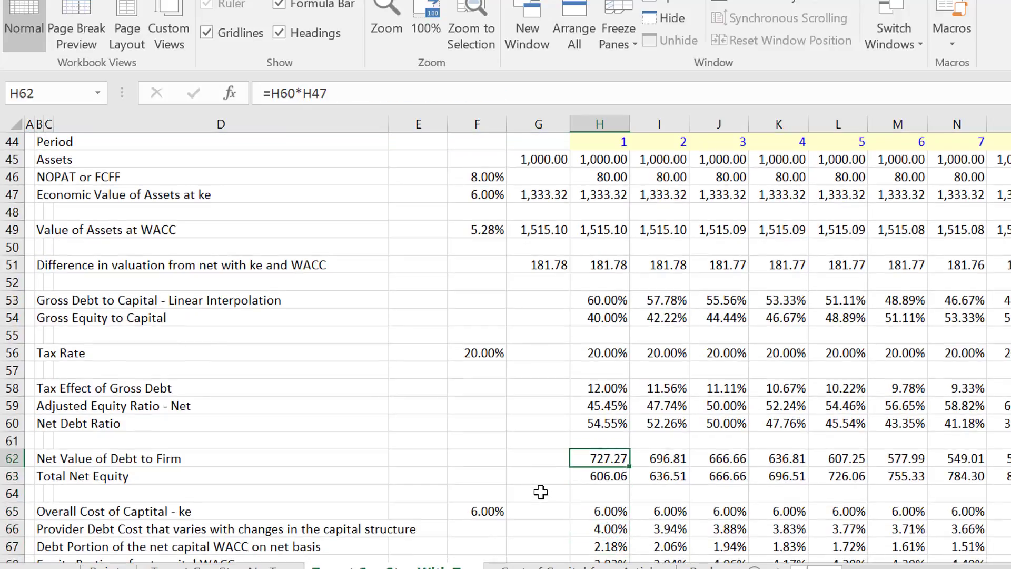
key(F2)
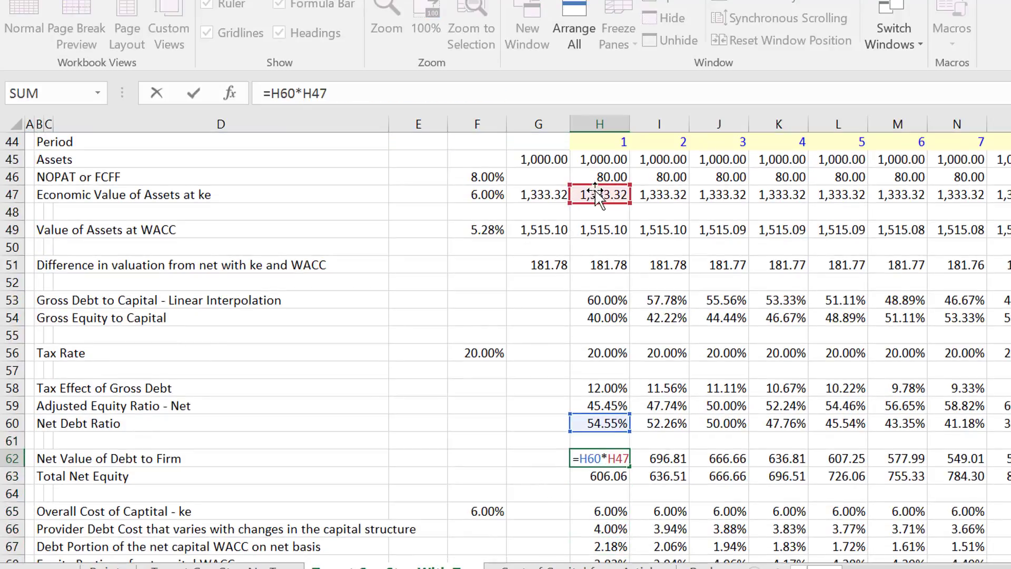
key(Return)
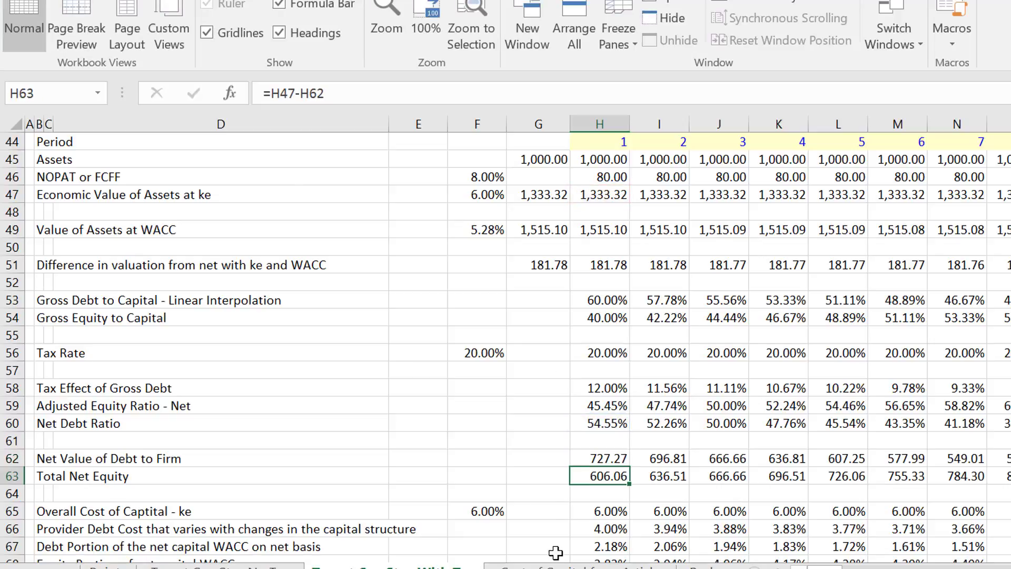
Trace the Total Net Equity formula in H63 back to the economic value of assets and the net debt value
key(Left)
key(Right)
key(F2)
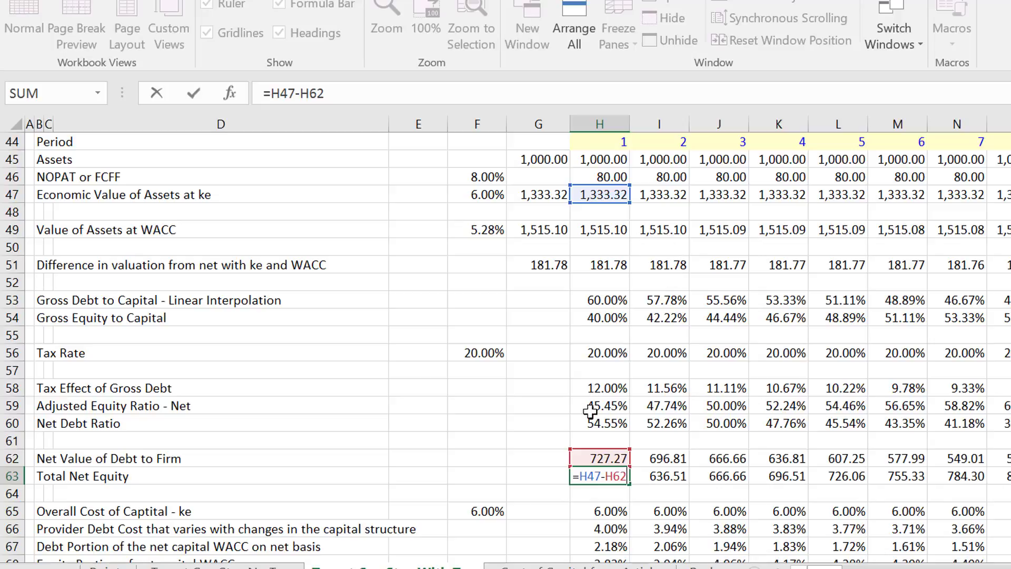
key(Return)
Review the first-period cost of capital build-up in H65:H69, from the overall ke to the equity cost that varies with capital structure
key(Down)
key(Down)
key(Down)
key(Down)
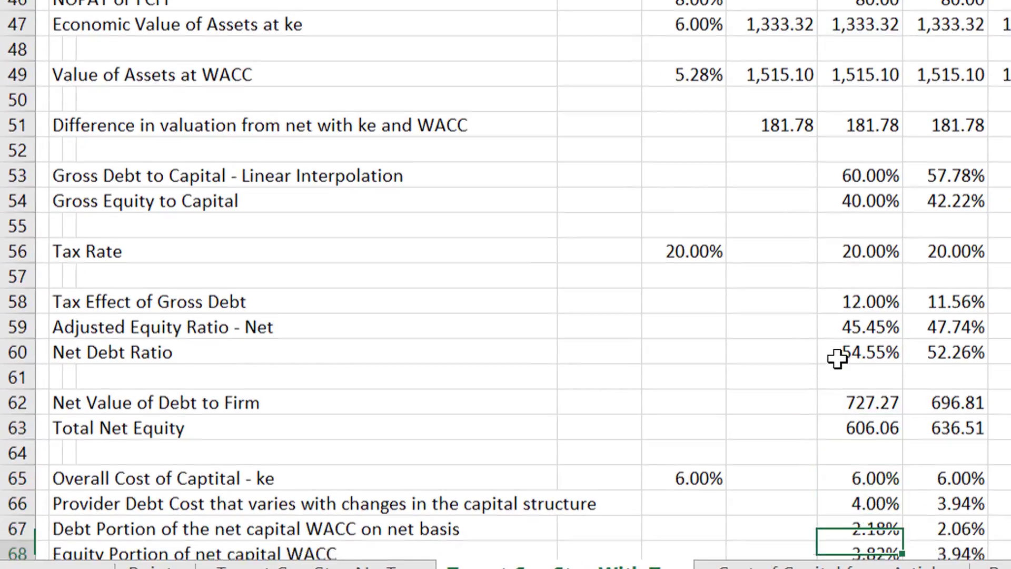
key(Down)
key(Down)
key(Up)
key(Up)
key(Up)
key(Up)
key(Up)
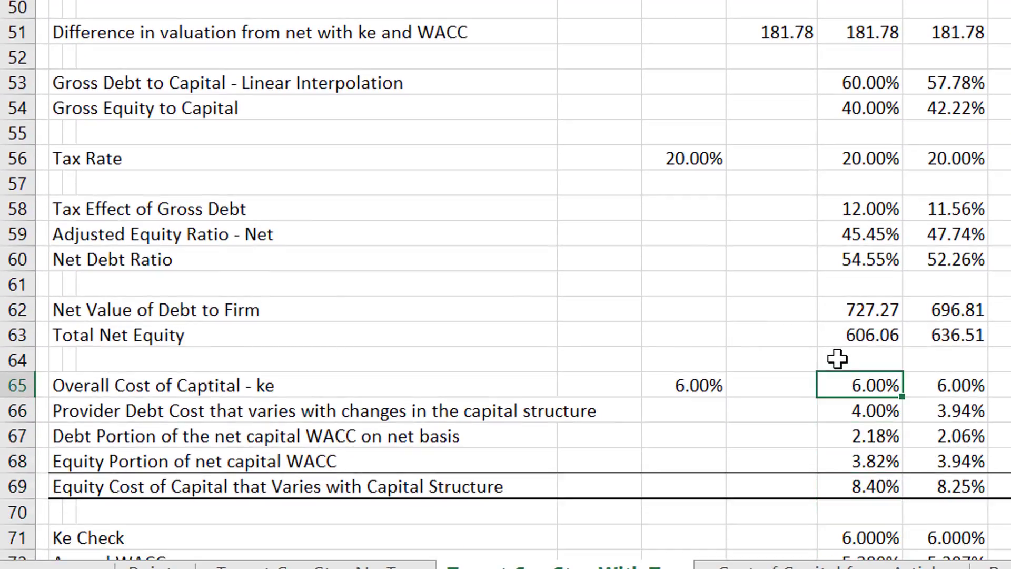
key(Down)
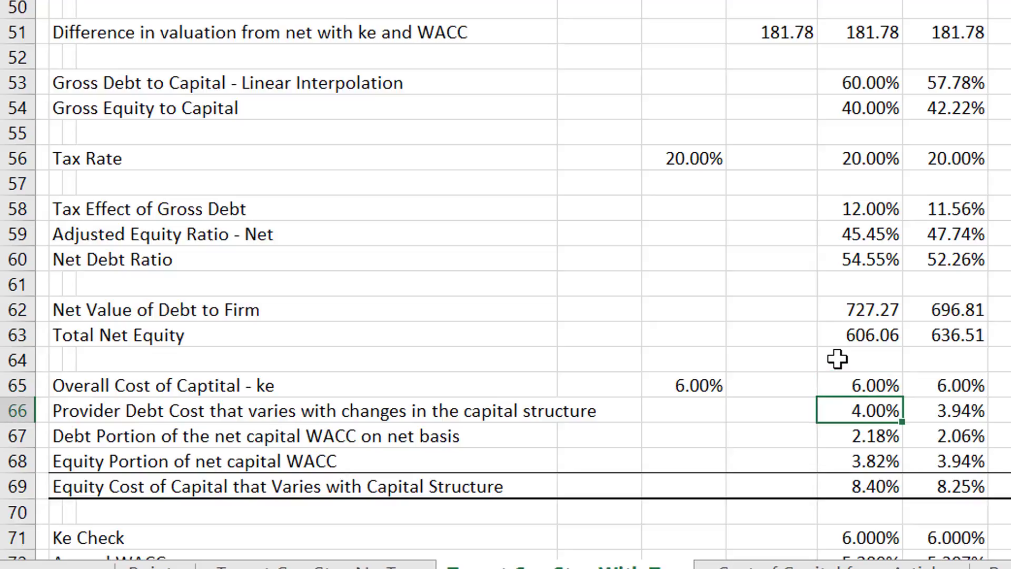
key(Down)
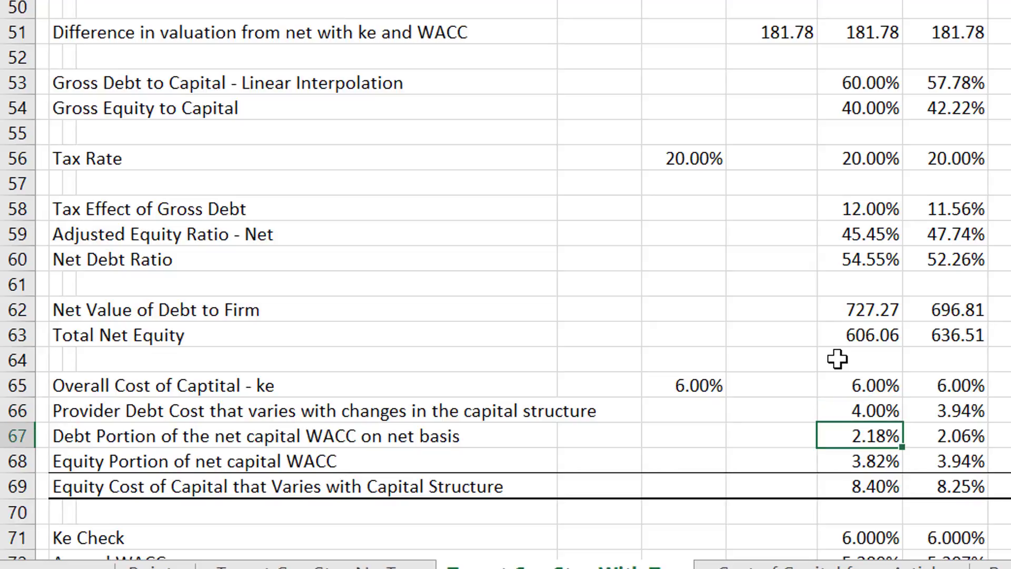
key(Down)
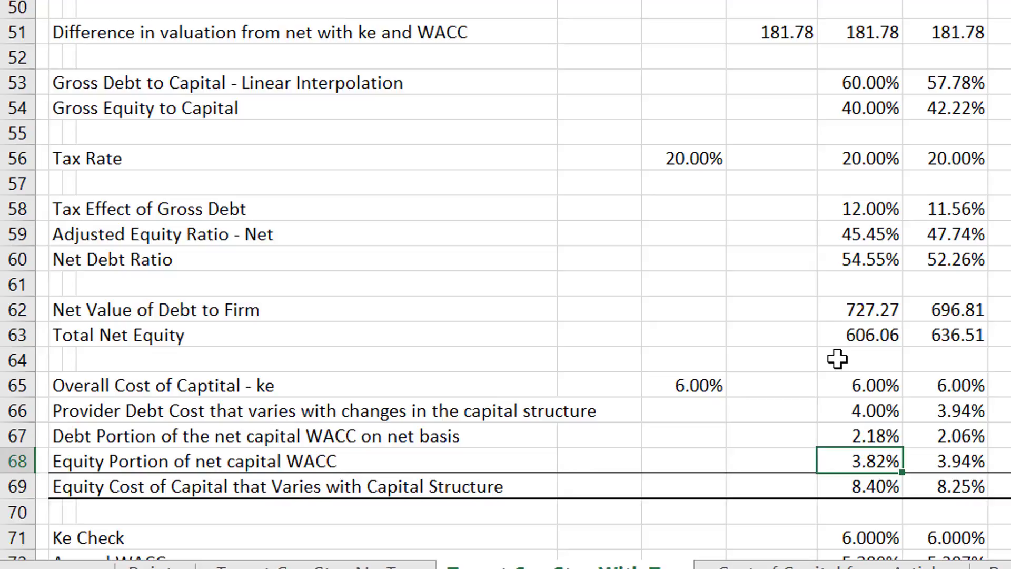
key(Down)
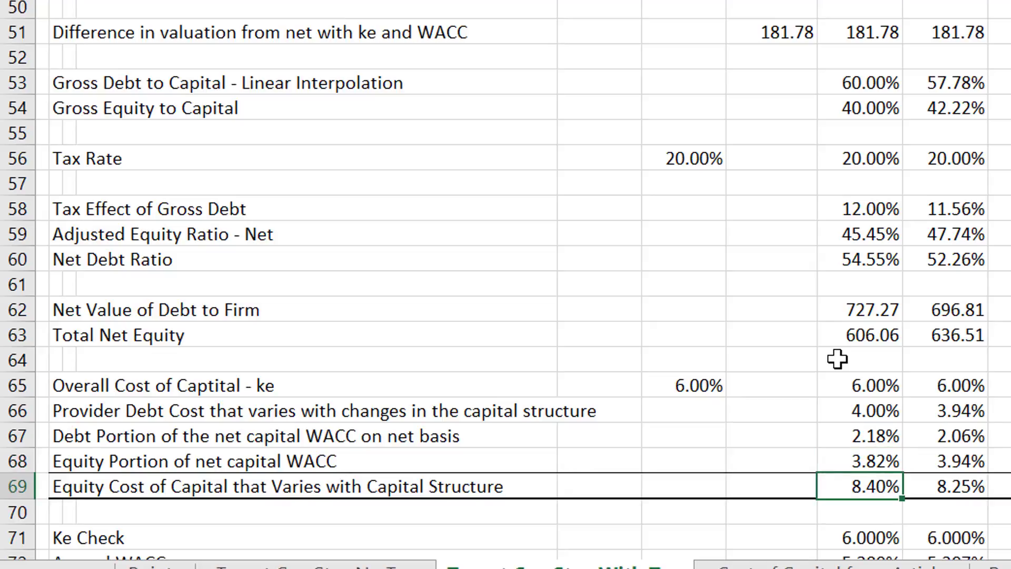
Review how the Annual WACC in row 72 changes across the simulation periods
key(Down)
key(Down)
scroll(837, 359, down, 2)
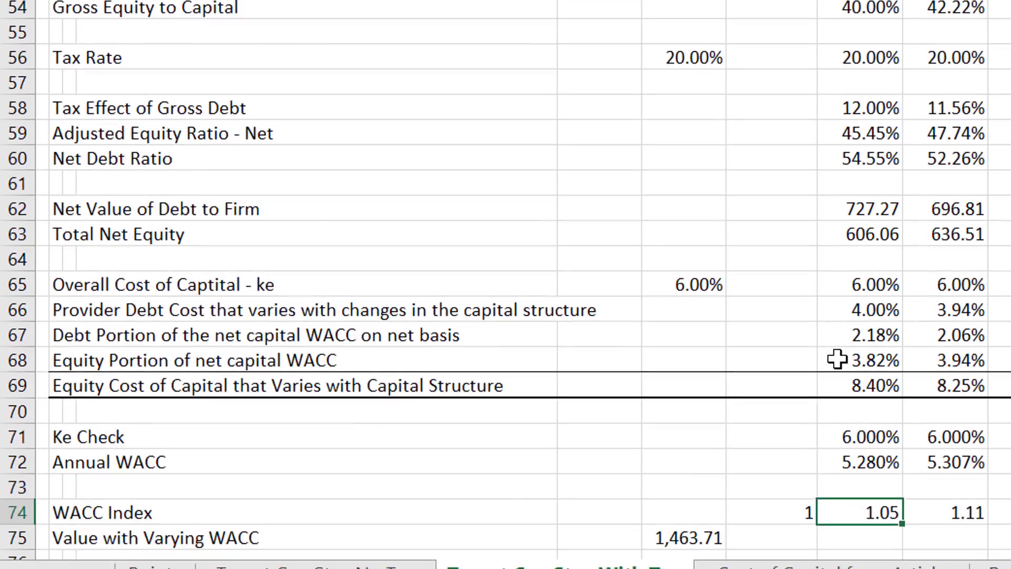
key(Down)
key(Right)
key(ctrl+Right)
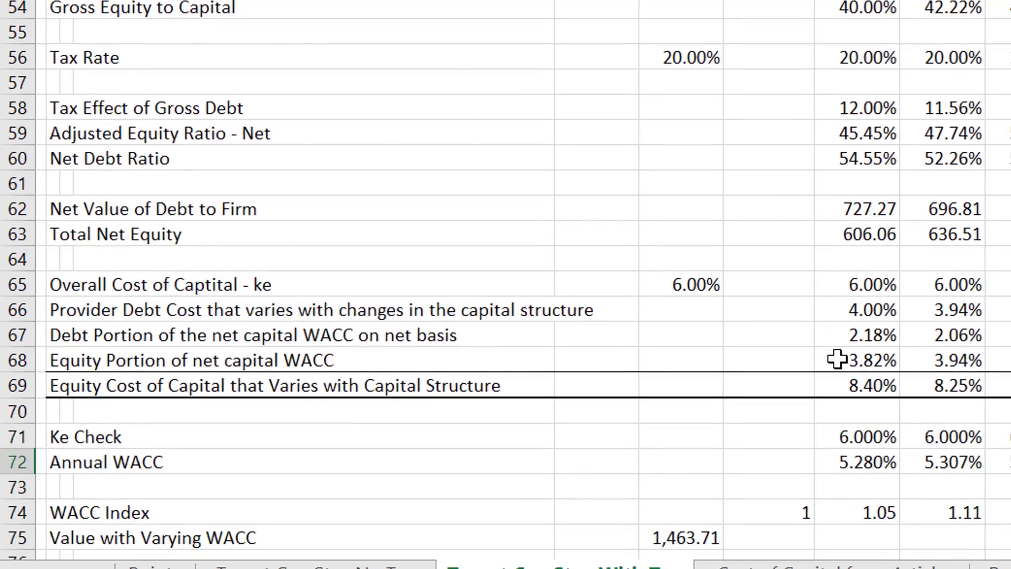
key(ctrl+Left)
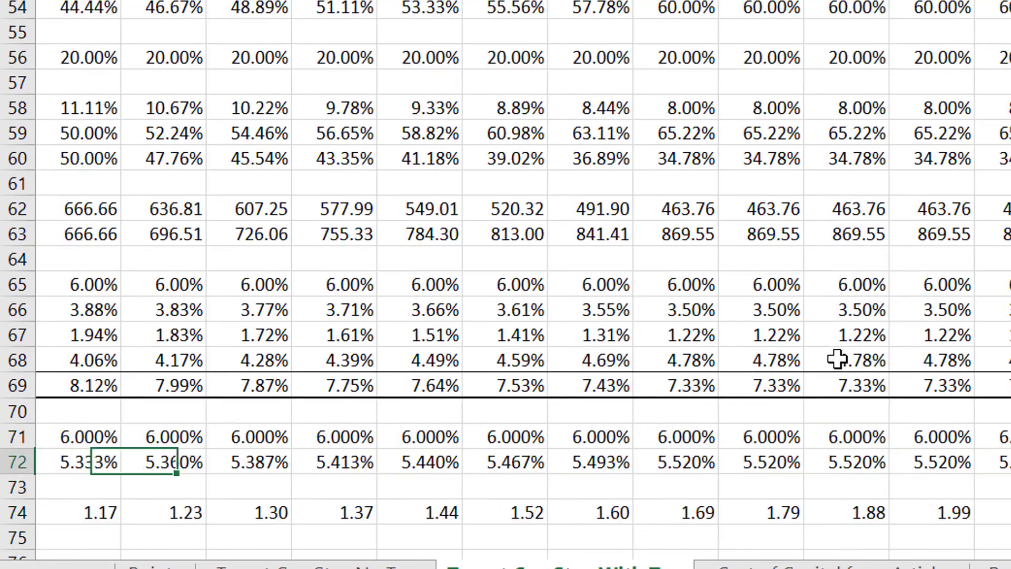
key(ctrl+Left)
Inspect the Ke Check formula in H71, which weights the provider debt cost and equity cost by the net ratios
key(Up)
key(Right)
key(Right)
key(Right)
key(Right)
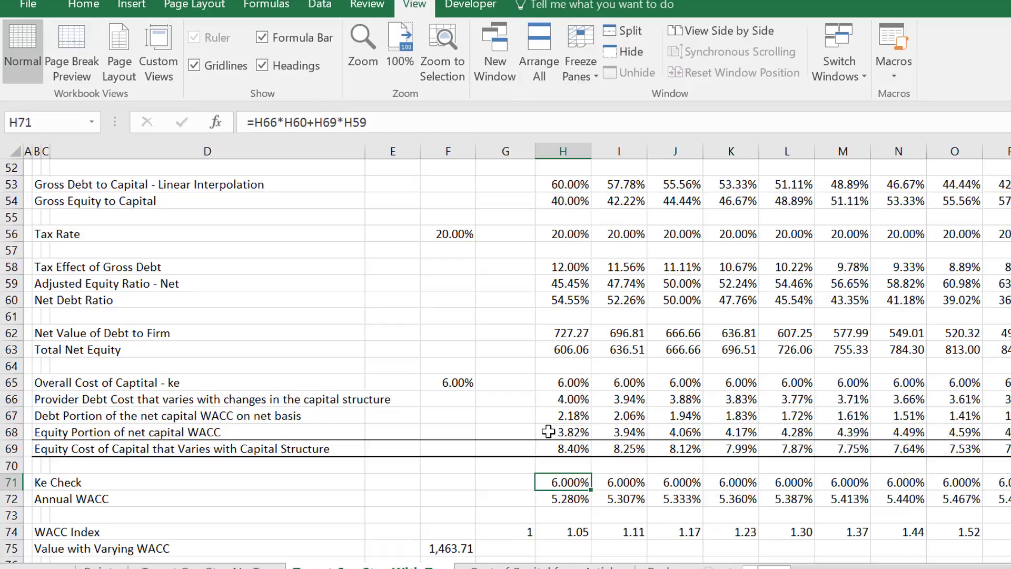
Look back over the first-period simulation column between the Ke Check and the Period header in row 44
key(Up)
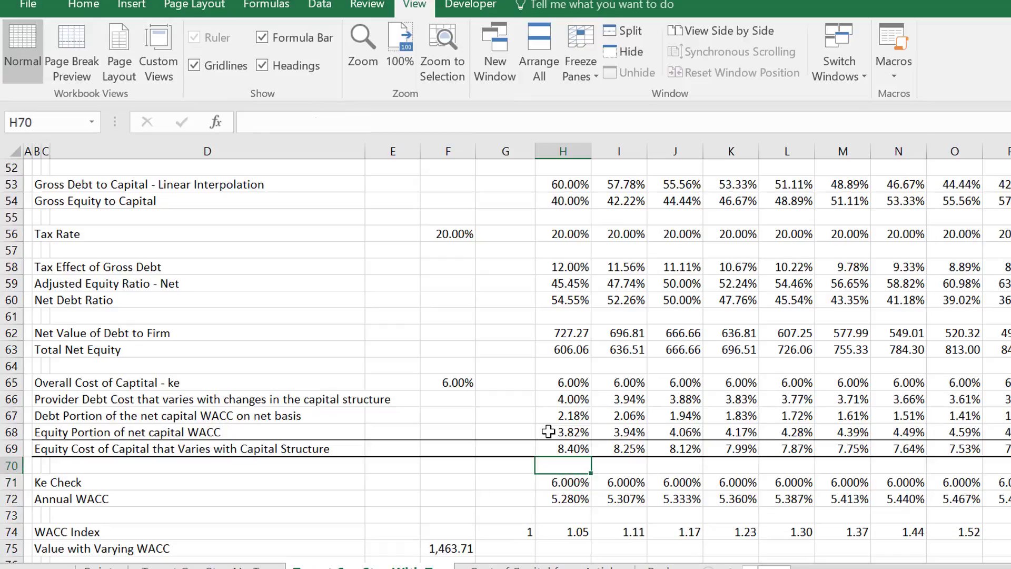
key(Up)
key(Up)
key(Up)
key(Up)
key(Up)
key(Up)
key(Up)
key(Up)
key(Up)
key(Up)
key(Up)
key(Up)
key(Up)
key(Up)
key(Up)
key(Up)
key(Up)
key(Up)
key(Up)
key(Up)
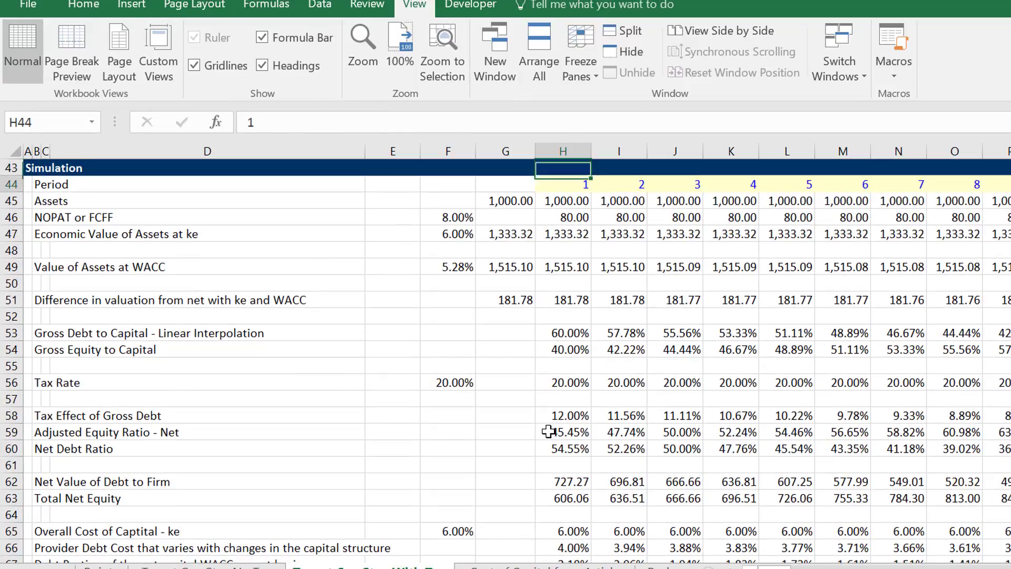
key(Down)
key(Down)
key(Down)
key(Down)
key(Down)
key(Down)
key(Down)
key(Down)
key(Down)
key(Down)
key(Down)
key(Down)
key(Down)
key(Down)
key(Down)
key(Down)
key(Down)
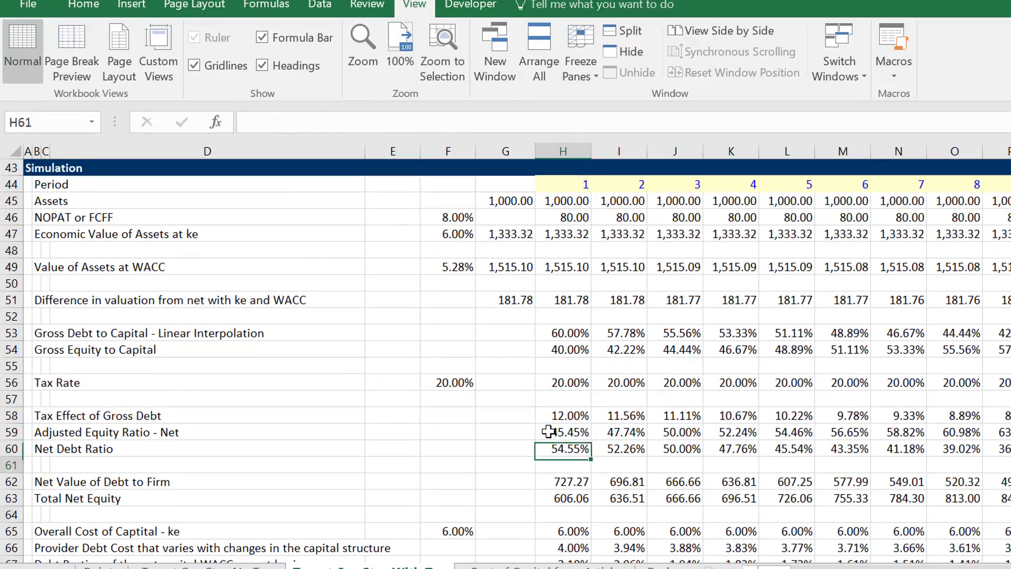
Look through the first-period debt balance, interest cost and income to equity rows beneath the WACC index
key(Down)
key(Down)
key(Down)
key(Down)
key(Down)
key(Down)
key(Down)
key(Down)
key(Down)
key(Down)
key(Down)
key(Down)
key(Down)
key(Down)
key(Down)
key(Down)
key(Down)
key(Down)
key(Down)
key(Down)
key(Up)
key(Up)
key(Up)
key(Up)
key(Up)
key(Up)
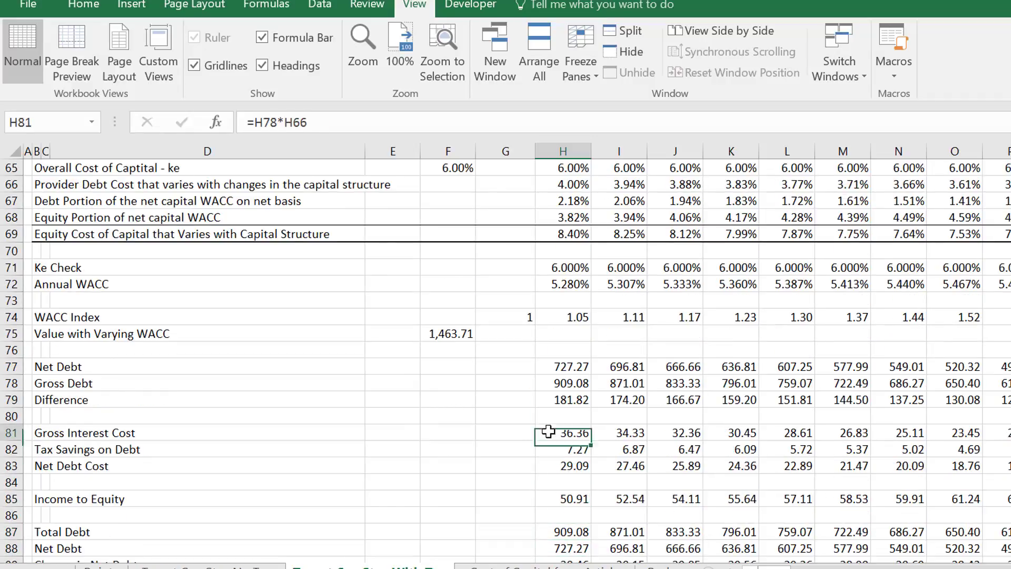
key(Up)
key(Up)
key(Up)
key(Up)
key(Up)
key(Up)
key(Up)
key(Up)
key(Up)
Examine the Net Debt and Gross Debt formulas in H77:H78 and their Difference formulas in H79:I79
key(Down)
key(Down)
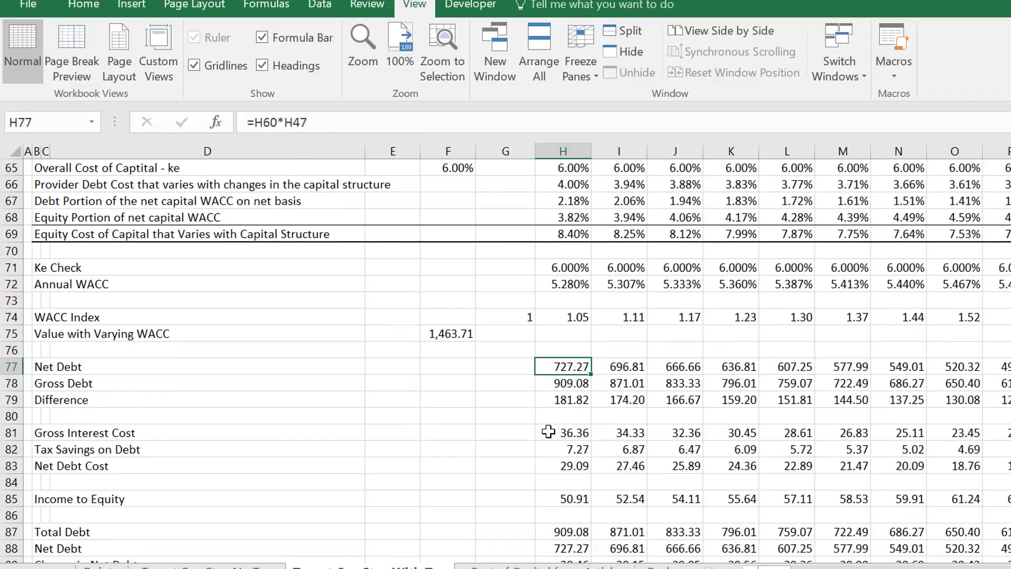
key(Down)
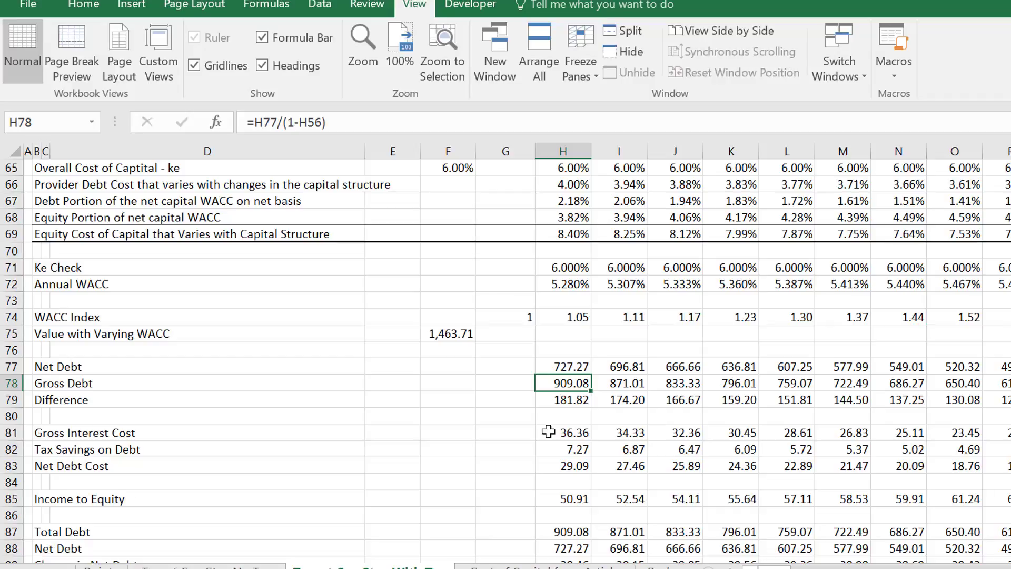
key(Down)
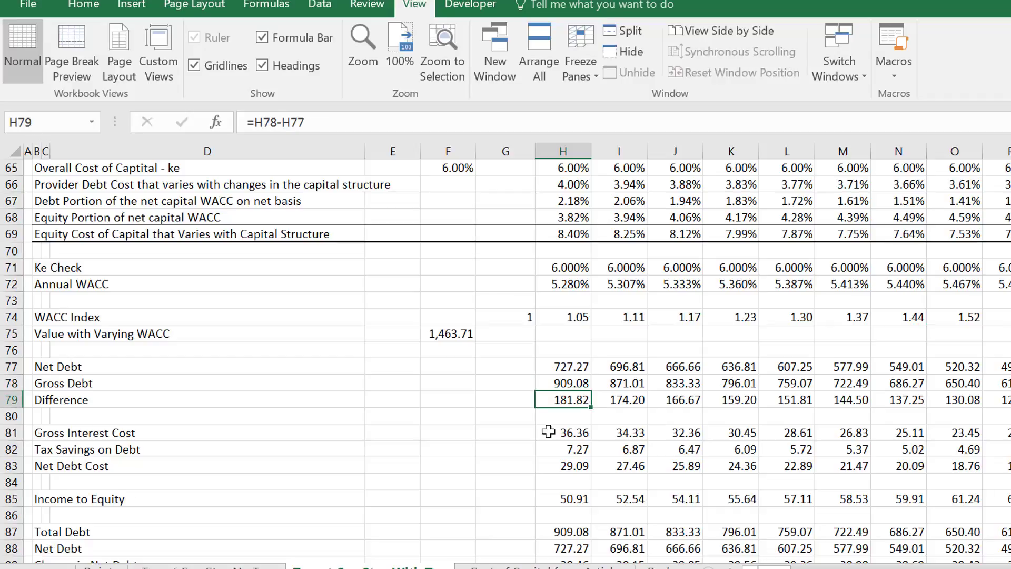
key(Right)
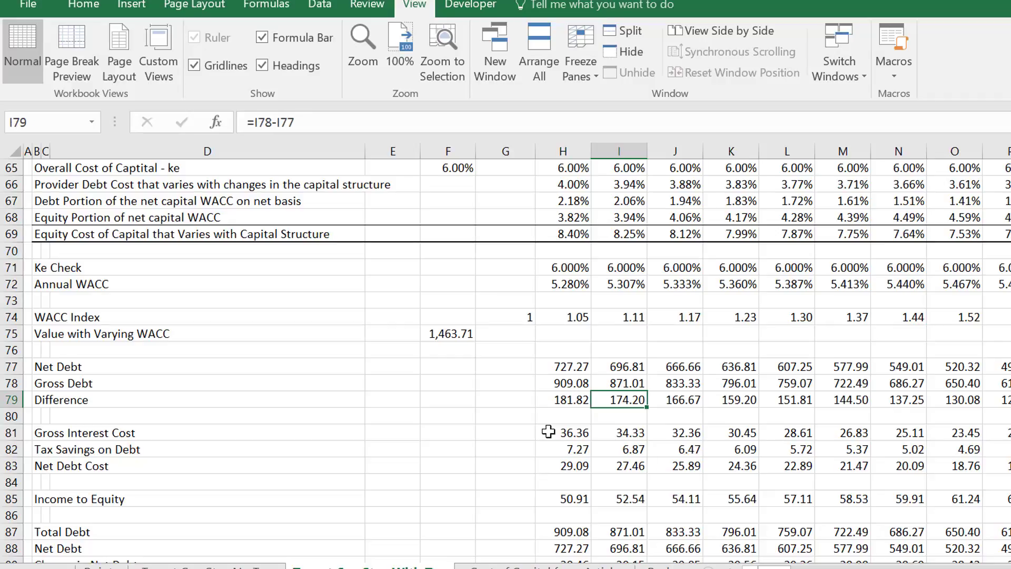
Look back up the simulation columns to the formula in H51 for the difference in valuation between ke and WACC
key(Left)
key(Right)
key(Up)
key(Up)
key(Up)
key(Up)
key(Up)
key(Up)
key(Up)
key(Up)
key(Up)
key(Up)
key(Up)
key(Up)
key(Up)
key(Up)
key(Up)
key(Up)
key(Up)
key(Up)
key(Up)
key(Up)
key(Up)
key(Up)
key(Up)
key(Up)
key(Up)
key(Up)
key(Up)
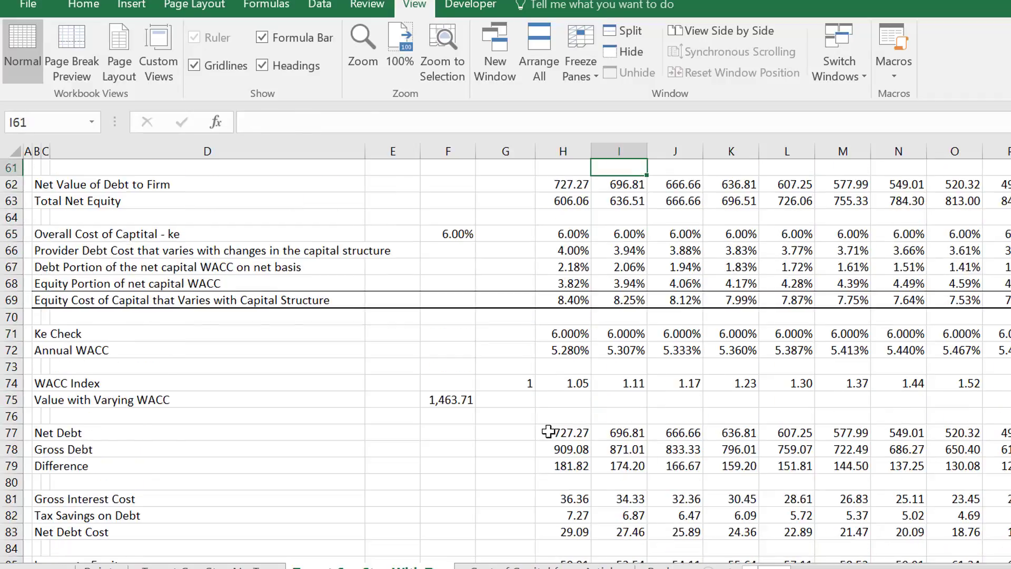
key(Down)
key(Down)
key(Down)
key(Left)
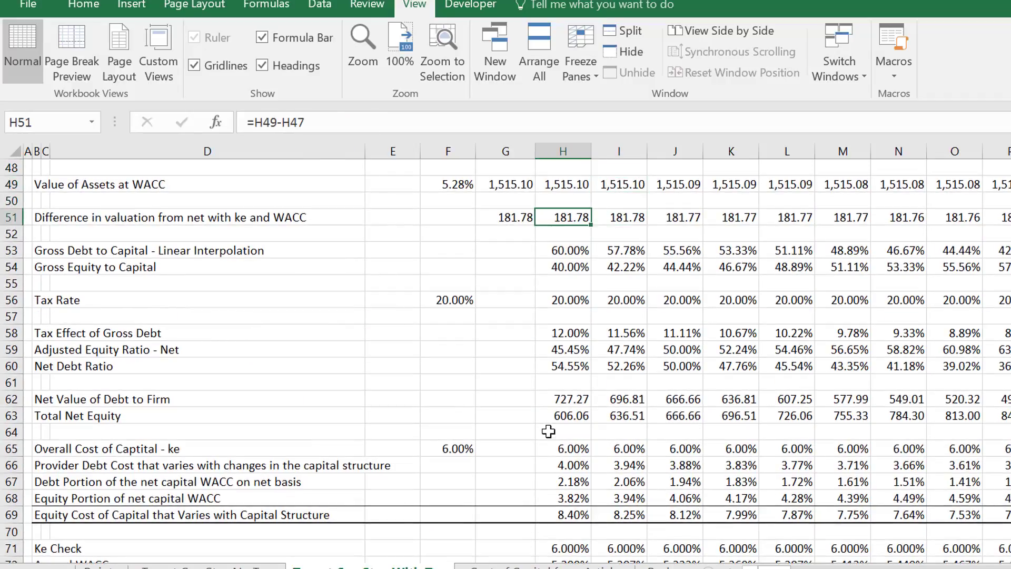
Review the first-period rows down to the Net Debt, Gross Debt and Difference formulas in H77:H79
key(Down)
key(Down)
key(Down)
key(Down)
key(Down)
key(Down)
key(Down)
key(Down)
key(Down)
key(Down)
key(Down)
key(Down)
key(Down)
key(Down)
key(Down)
key(Down)
key(Down)
key(Down)
key(Down)
key(Down)
key(Down)
key(Down)
key(Down)
key(Down)
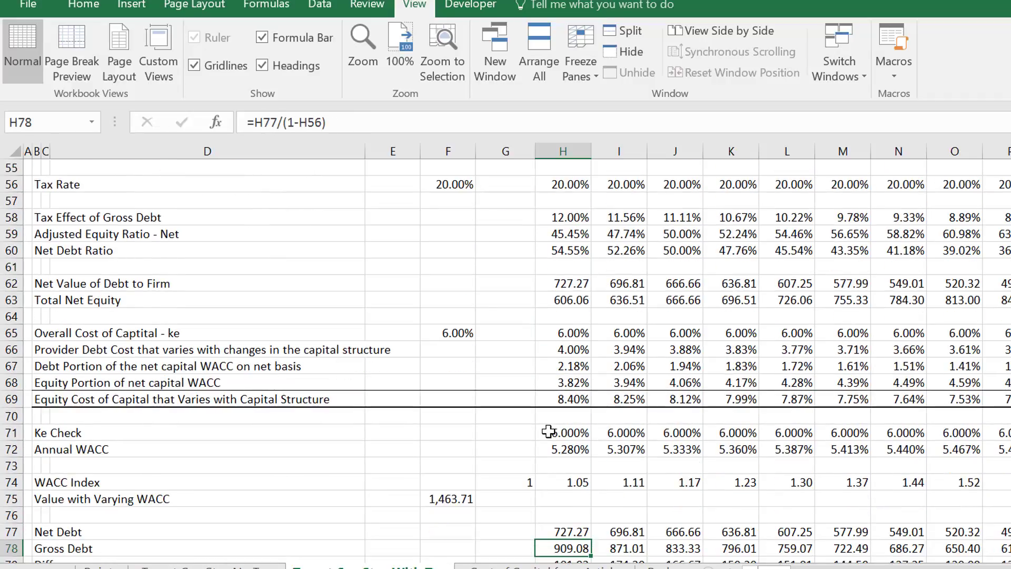
key(Up)
key(Down)
key(Down)
key(Down)
key(Up)
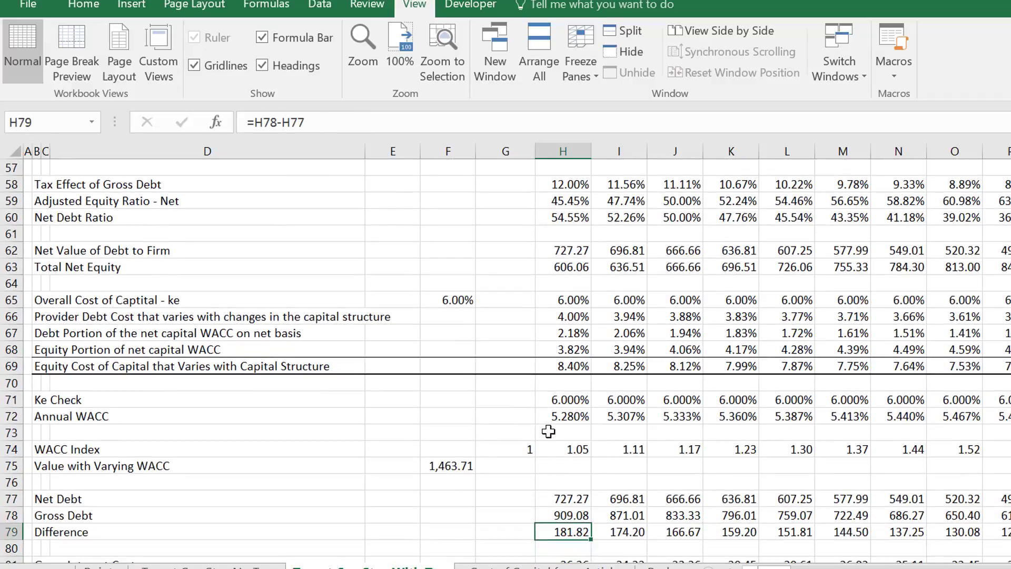
Compare the net and gross debt Difference formulas in row 79 across the first few periods
key(Right)
key(Right)
key(Right)
key(Left)
key(Left)
key(Left)
key(Right)
key(Right)
key(Right)
key(Left)
key(Left)
key(Left)
key(Left)
Look through the first-period interest cost, tax savings and net debt cost rows down to Income to Equity in H85
key(Right)
key(Down)
key(Down)
key(Down)
key(Down)
key(Down)
key(Down)
key(Down)
key(Down)
key(Down)
key(Down)
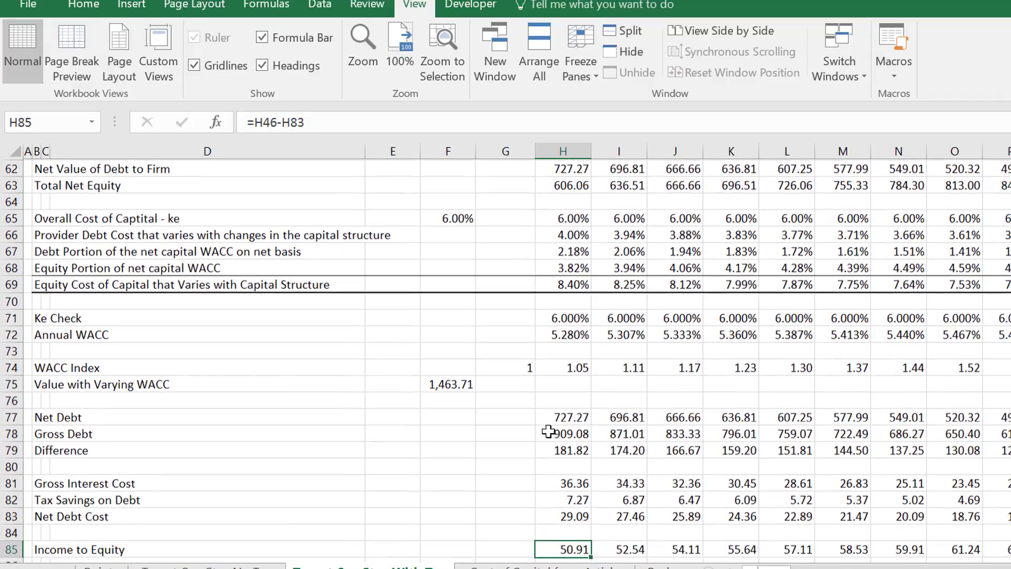
Examine the Gross Debt formula in H78 and the Gross Interest Cost, Tax Savings on Debt and Net Debt Cost formulas in H81:H83
key(Up)
key(Up)
key(Up)
key(Up)
key(Up)
key(Up)
key(Up)
key(Up)
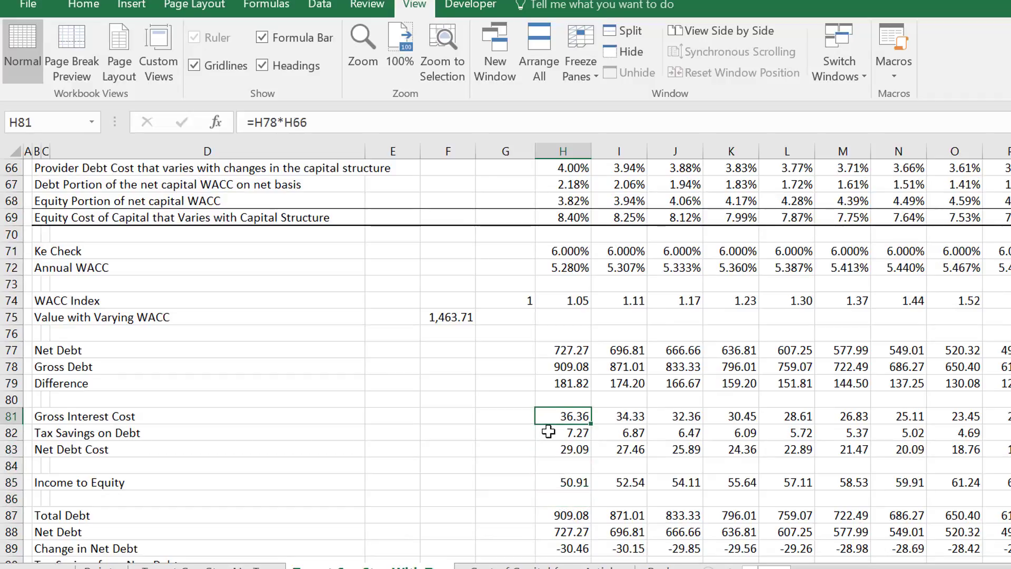
key(Up)
key(Up)
key(Up)
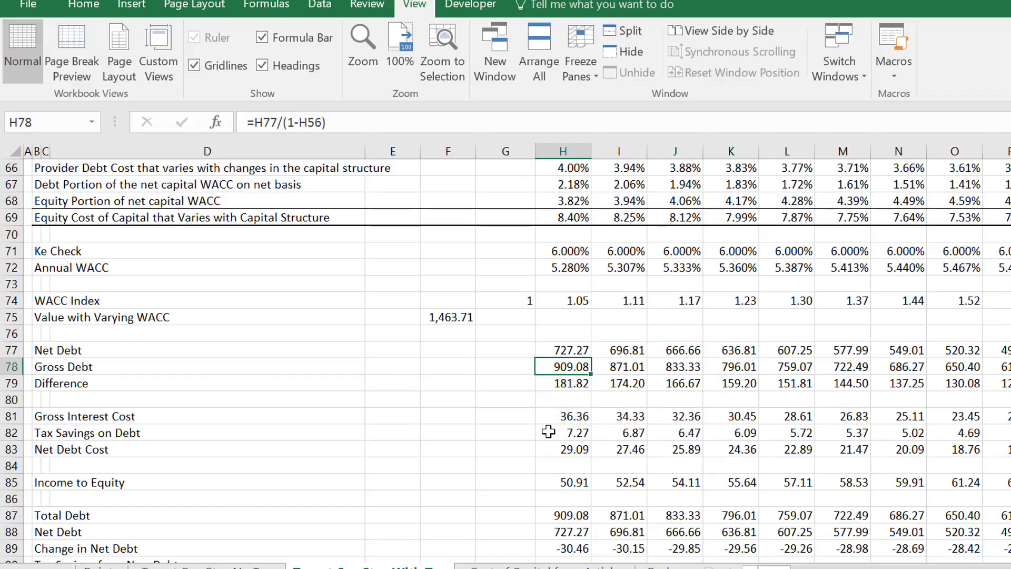
key(Down)
key(Down)
key(Down)
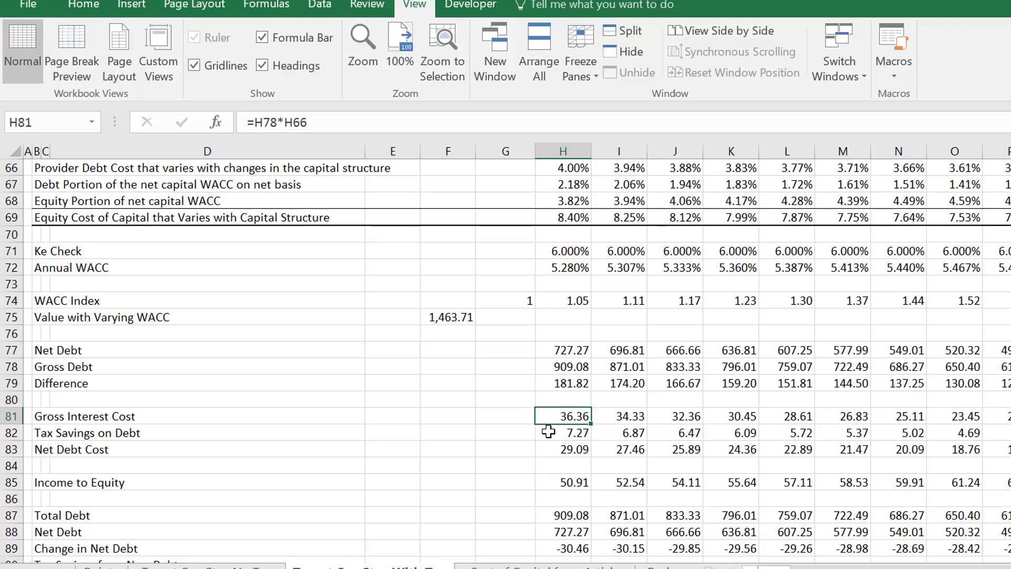
key(Down)
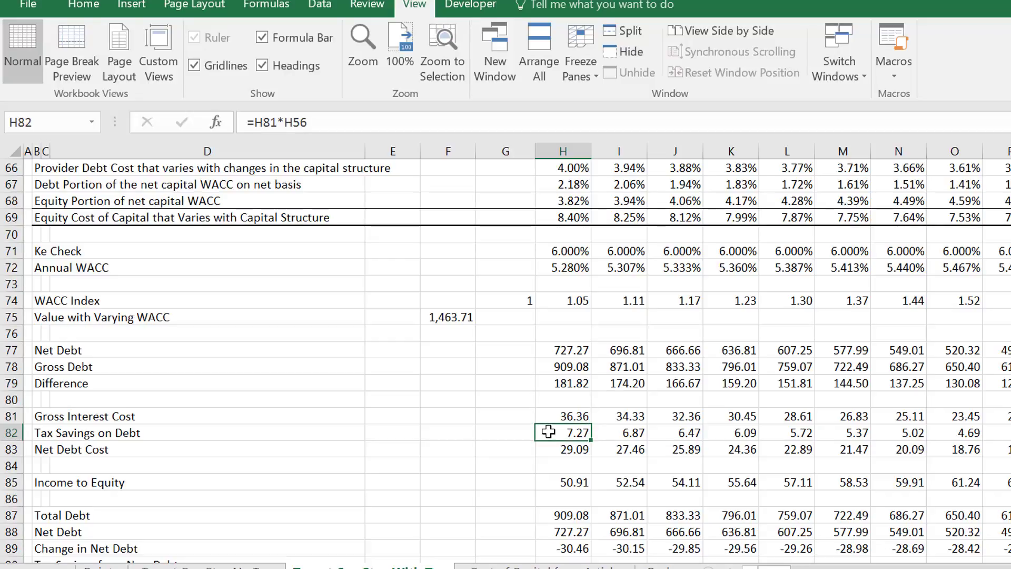
key(Down)
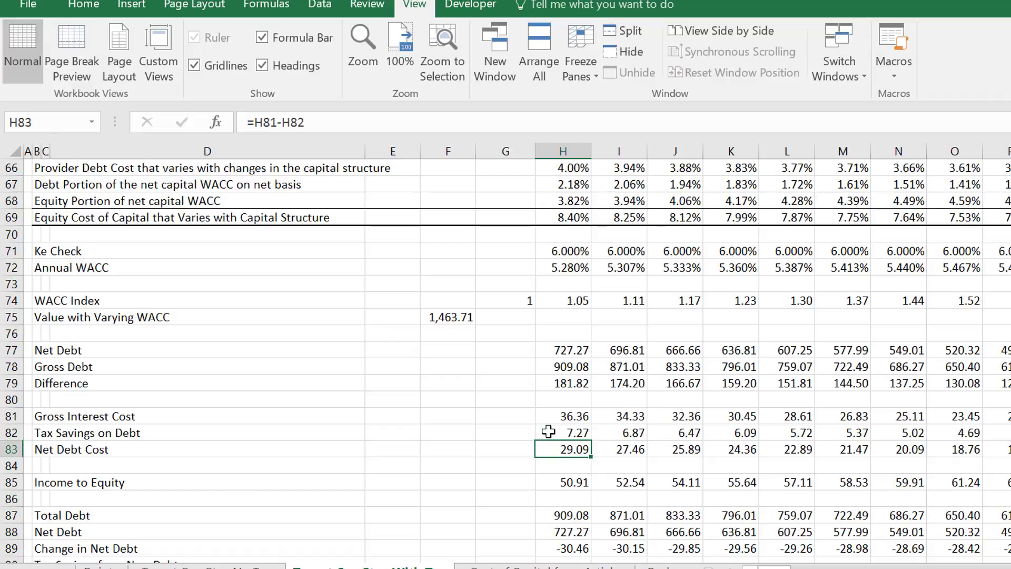
Trace the cells referenced by the Income to Equity formula in H85, leaving the formula as it is
key(Down)
key(Down)
key(Down)
key(Down)
key(Down)
key(Down)
key(Down)
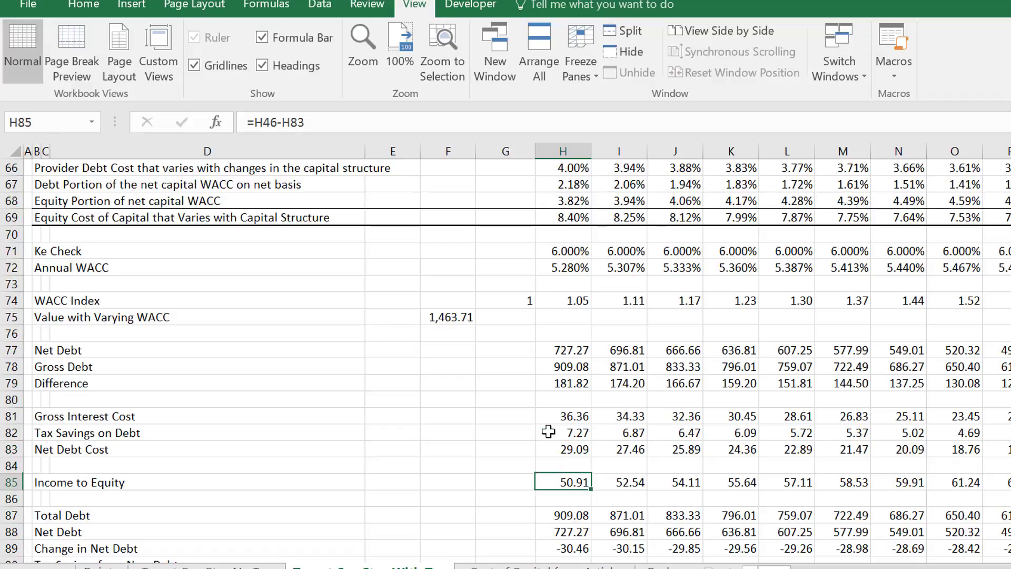
key(Up)
key(Up)
key(Up)
key(Up)
key(Up)
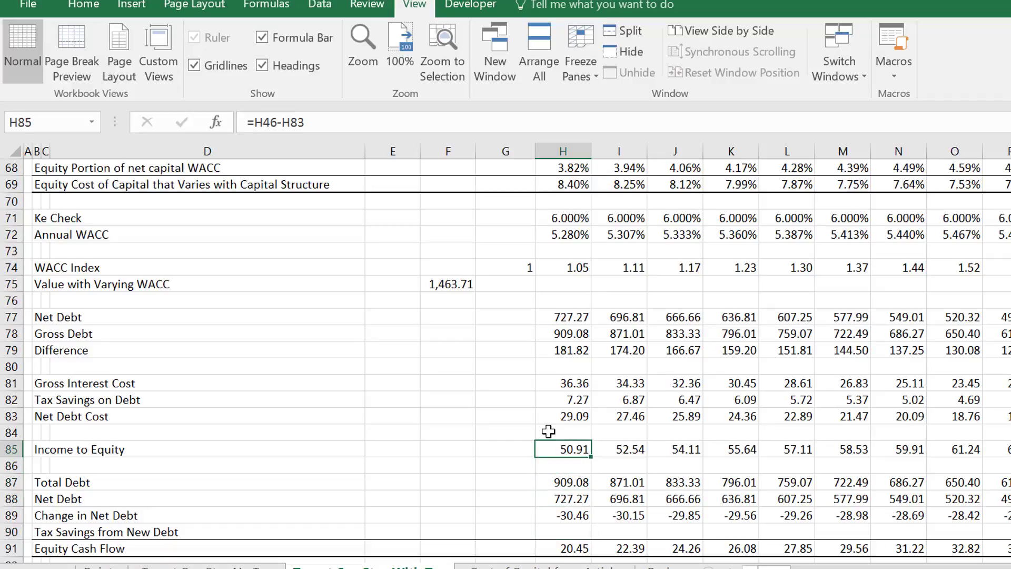
key(F2)
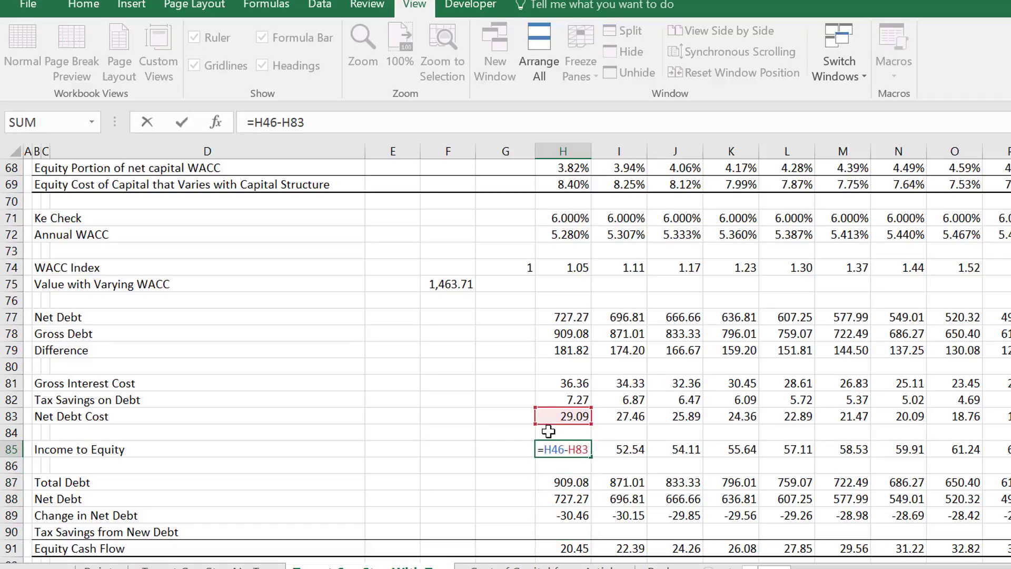
key(Escape)
Review the first-period simulation rows from Income to Equity back up to NOPAT or FCFF and the Simulation header
key(Up)
key(Up)
key(Up)
key(Up)
key(Up)
key(Up)
key(Up)
key(Up)
key(Up)
key(Up)
key(Up)
key(Up)
key(Up)
key(Up)
key(Up)
key(Up)
key(Up)
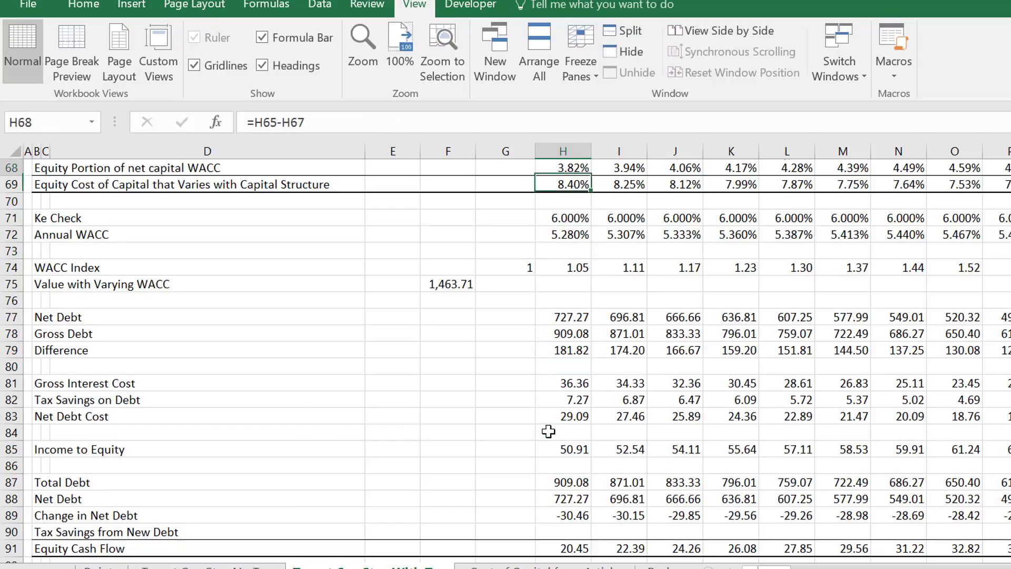
key(Up)
key(Up)
key(Up)
key(Up)
key(Up)
key(Up)
key(Up)
key(Up)
key(Up)
key(Up)
key(Up)
key(Up)
key(Up)
key(Up)
key(Up)
key(Up)
key(Up)
key(Up)
key(Up)
key(Up)
key(Down)
key(Down)
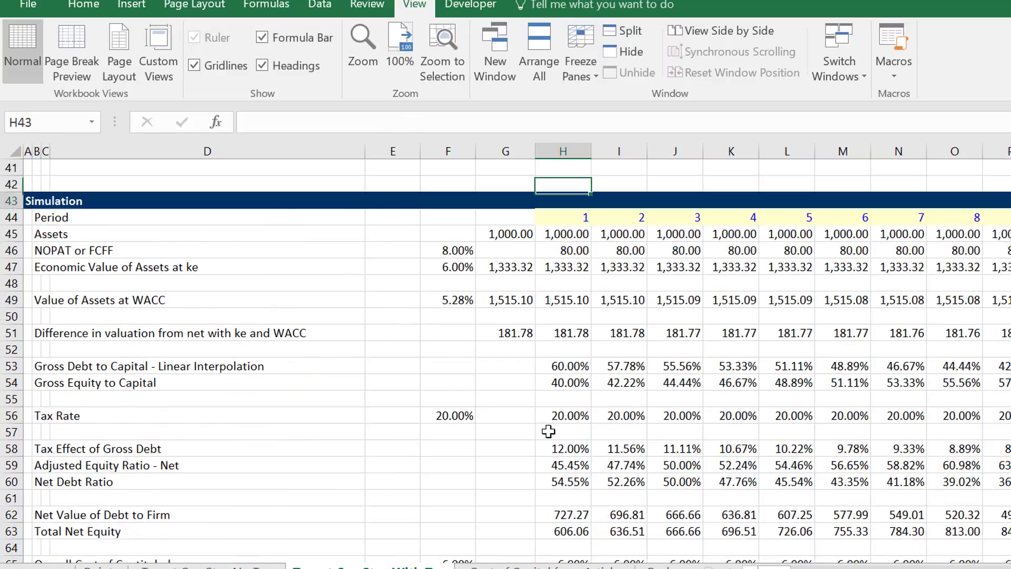
Review the first-period column from the Simulation header down through Net Debt and Equity Cash Flow to the PV of Free Cash Flow section
key(Down)
key(Down)
key(Down)
key(Down)
key(Down)
key(Down)
key(Down)
key(Down)
key(Down)
key(Down)
key(Down)
key(Down)
key(Down)
key(Down)
key(Down)
key(Down)
key(Down)
key(Down)
key(Down)
key(Down)
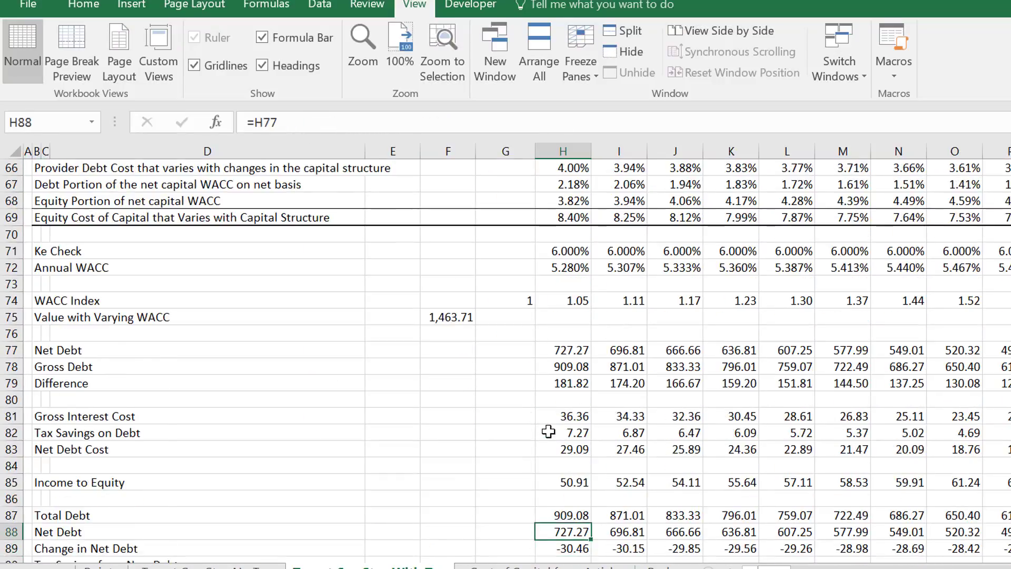
key(Down)
key(Down)
key(Down)
key(Down)
key(Down)
key(Down)
key(Down)
key(Down)
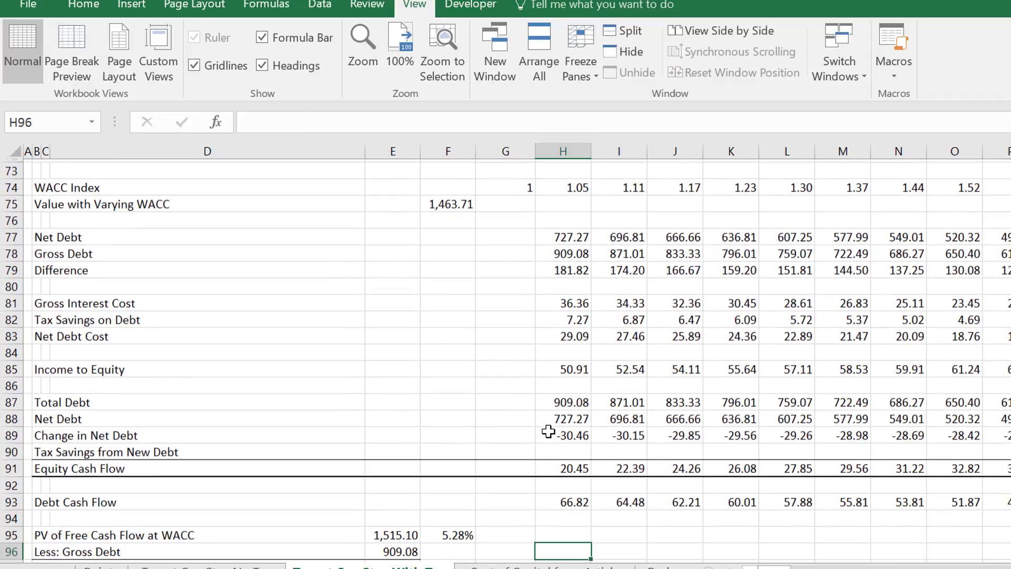
key(Down)
key(Down)
key(Down)
Trace the cells referenced by the Change in Net Debt formula in H89, leaving the formula as it is
key(Up)
key(Up)
key(Up)
key(Up)
key(Up)
key(Up)
key(Up)
key(Up)
key(Up)
key(Up)
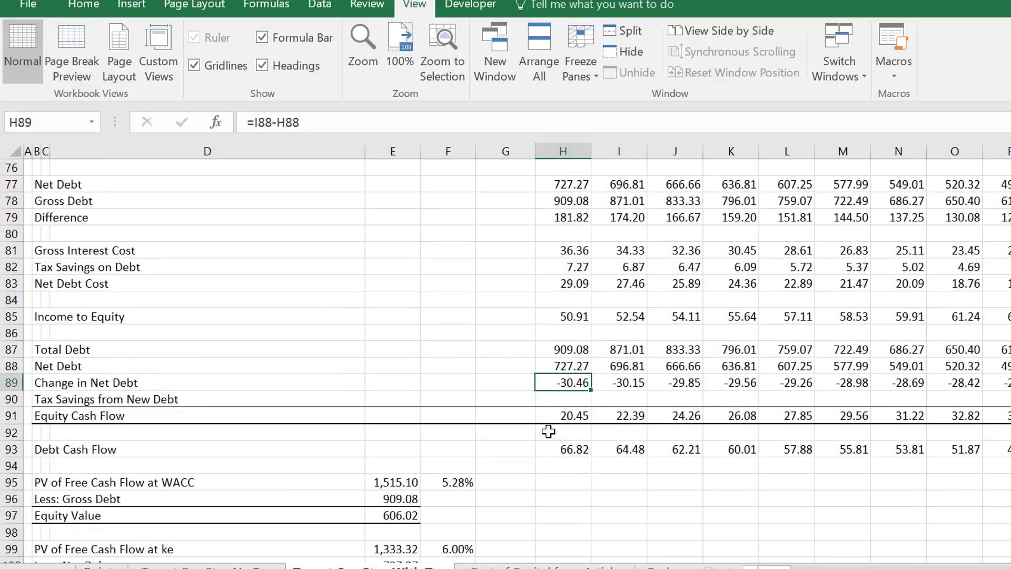
key(F2)
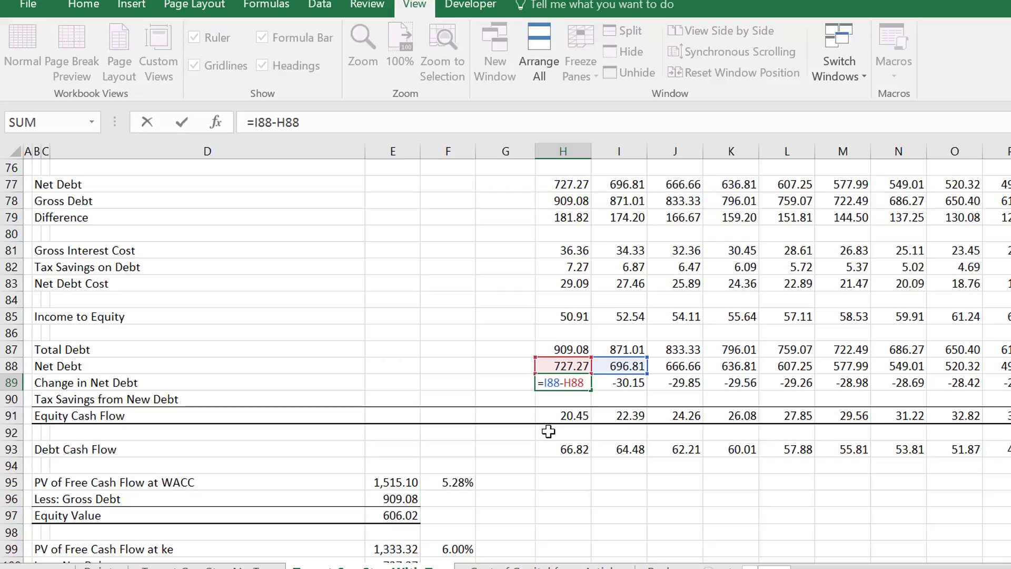
key(Return)
key(Down)
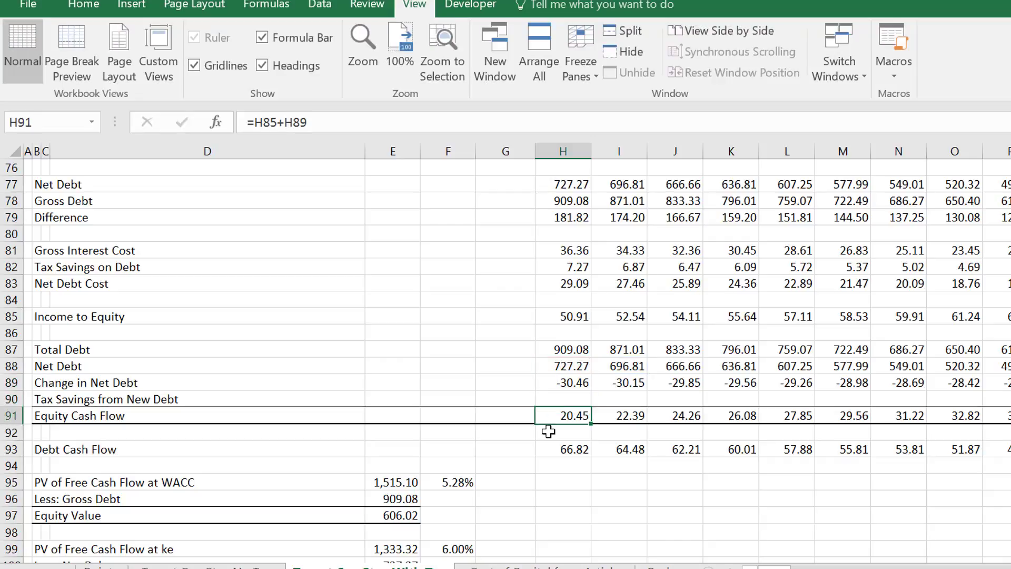
Compare the Change in Net Debt formulas across the first periods of row 89 and examine the Equity Cash Flow formula in H91
key(Up)
key(Up)
key(Right)
key(Right)
key(Left)
key(Left)
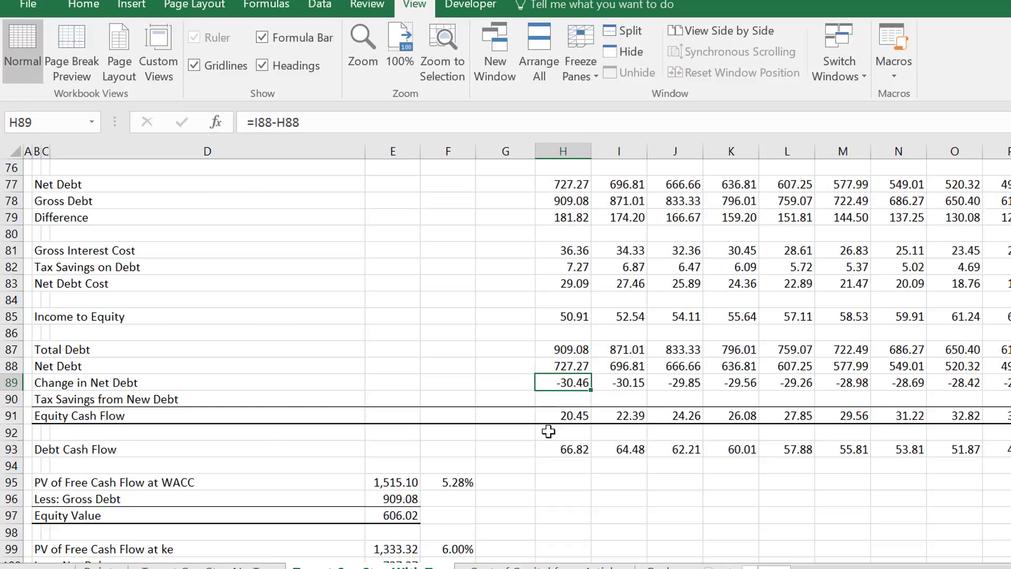
key(Down)
key(Down)
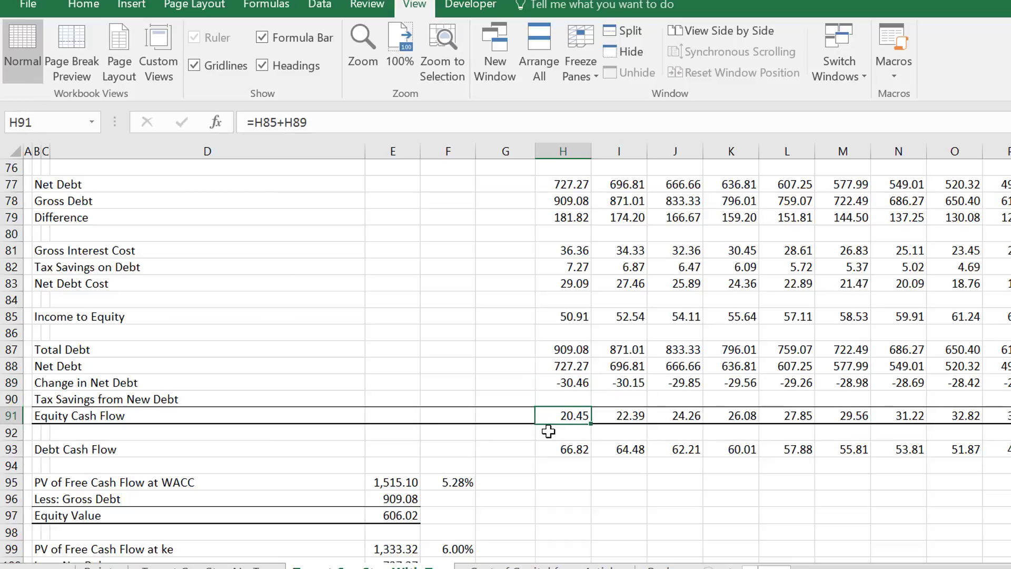
Examine the Equity Cash Flow formulas across the later periods of row 91 and return to the first period
key(Right)
key(Right)
key(Right)
key(Right)
key(Right)
key(Right)
key(Right)
key(Right)
key(Right)
key(Right)
key(Right)
key(Right)
key(Right)
key(Right)
key(Right)
key(Right)
key(Right)
key(Right)
key(Right)
key(Right)
key(Right)
key(Right)
key(Right)
key(Right)
key(Right)
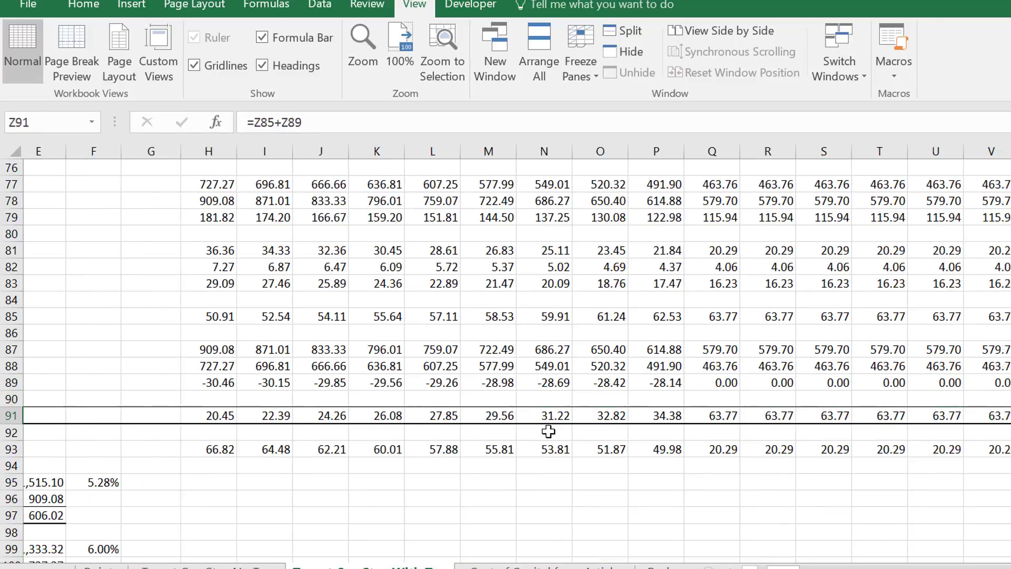
key(Left)
key(Left)
key(Left)
key(Left)
key(Left)
key(Left)
key(Left)
key(Left)
key(Left)
key(Left)
key(Left)
key(Left)
key(Left)
key(Left)
key(Left)
key(Left)
key(Left)
key(Left)
key(Left)
key(Left)
key(Left)
key(Left)
key(Left)
key(Left)
key(Left)
key(Left)
key(Left)
key(Left)
key(Left)
key(Left)
key(Left)
key(Left)
key(Left)
key(Left)
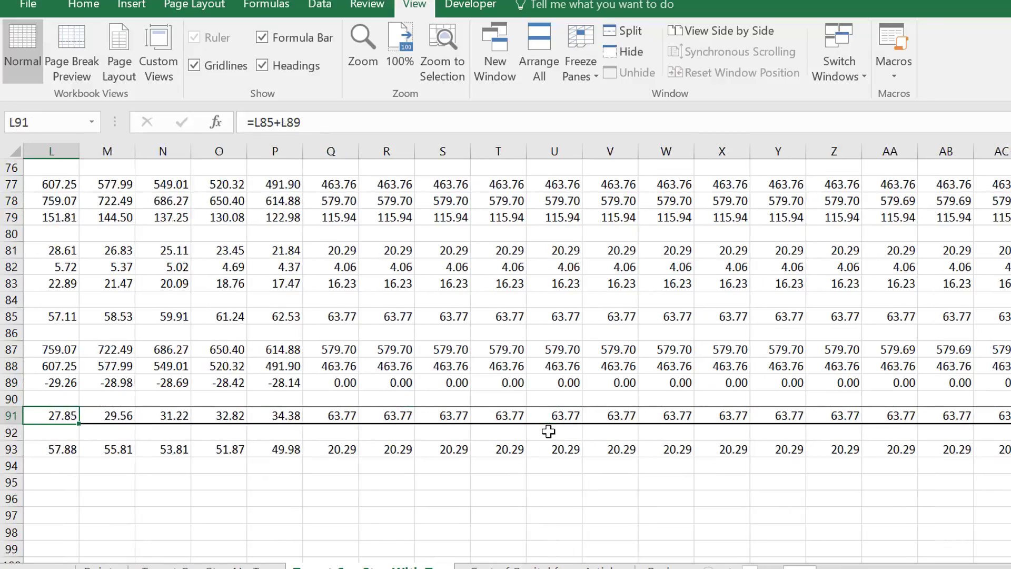
key(Right)
key(Right)
key(Right)
key(Right)
key(Right)
key(Right)
key(Right)
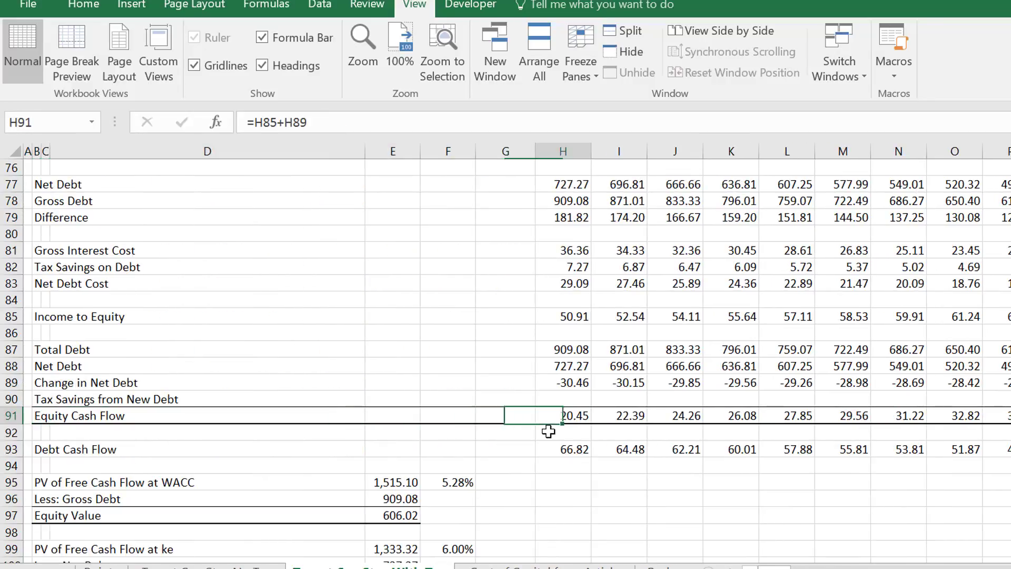
Inspect the cell reference behind the PV of Free Cash Flow at WACC in E95, leaving the formula as it is
key(Down)
key(Down)
key(Down)
key(Down)
key(Down)
key(Down)
key(Down)
key(Down)
key(Down)
key(Down)
key(Down)
key(Down)
key(Down)
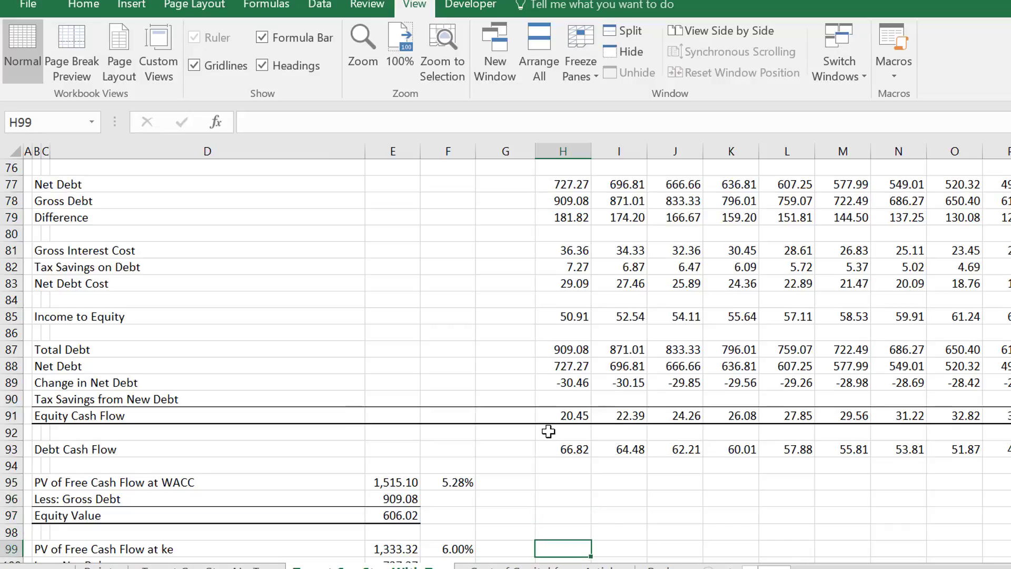
key(Left)
key(Up)
key(Up)
key(Up)
key(Up)
key(Up)
key(Up)
key(Up)
key(Up)
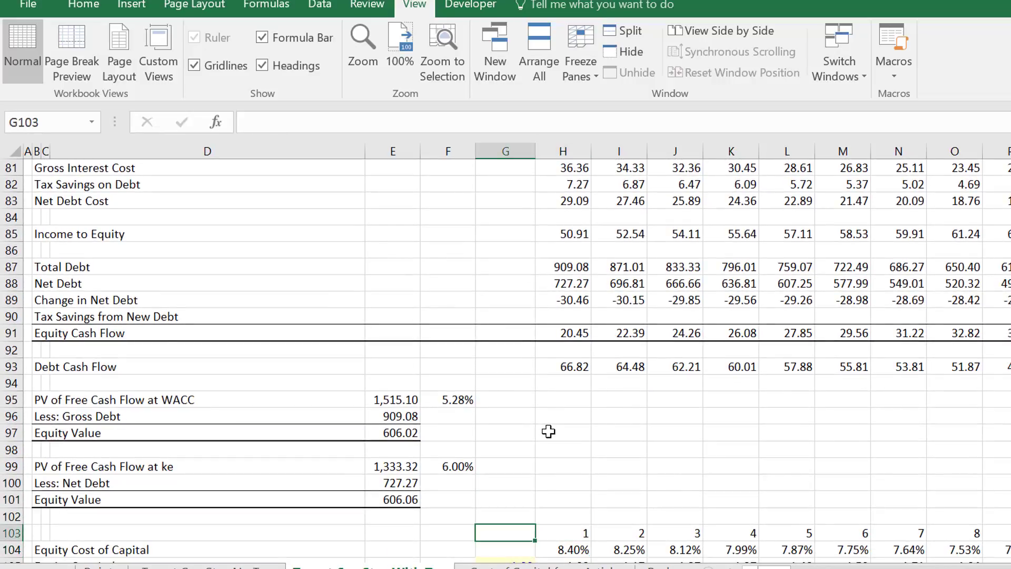
key(Left)
key(Up)
key(Left)
key(F2)
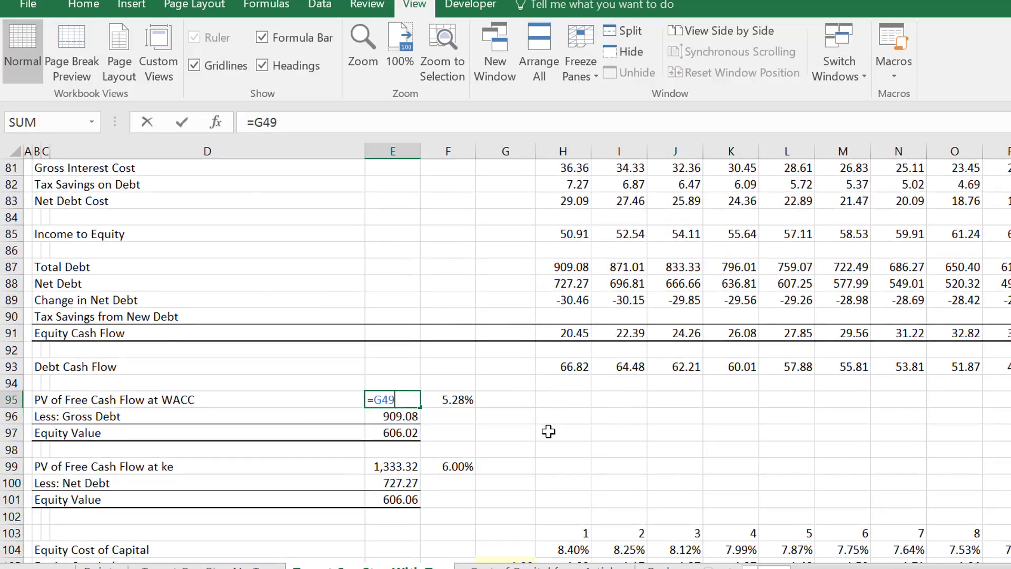
key(Return)
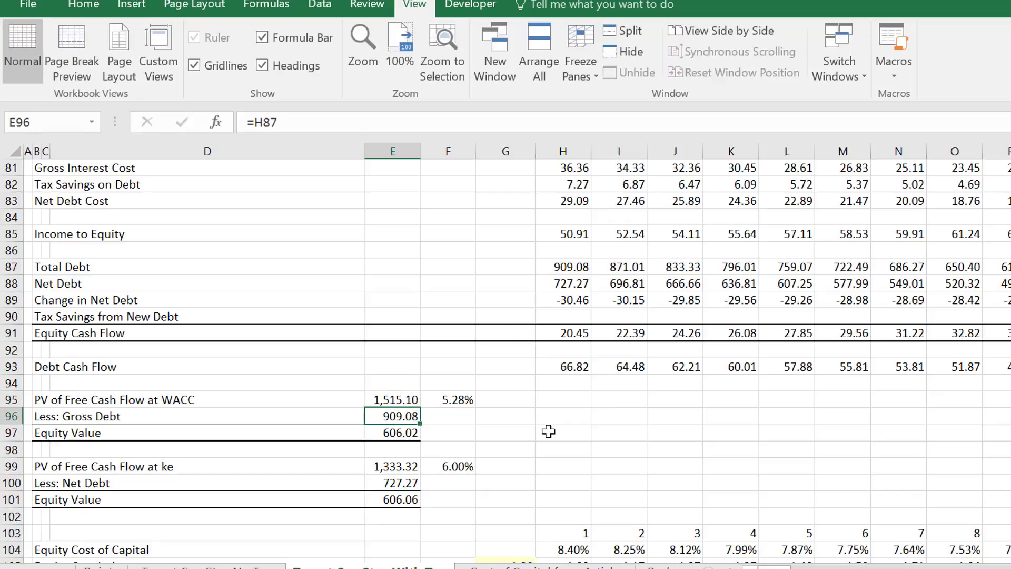
Compare the Equity Value in E97 with the PV of Free Cash Flow at ke and the Equity Value in E101
key(Down)
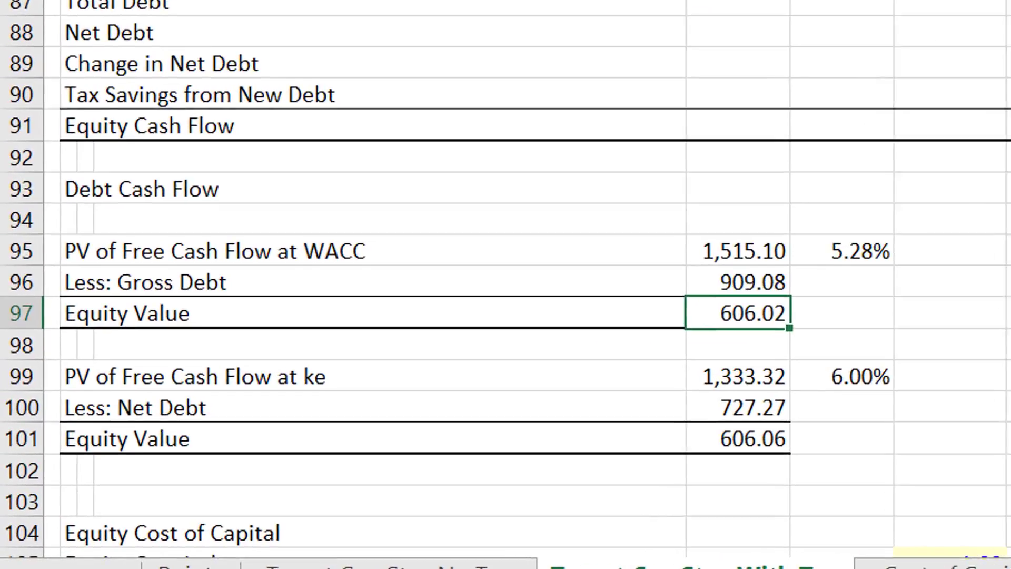
key(Down)
key(Down)
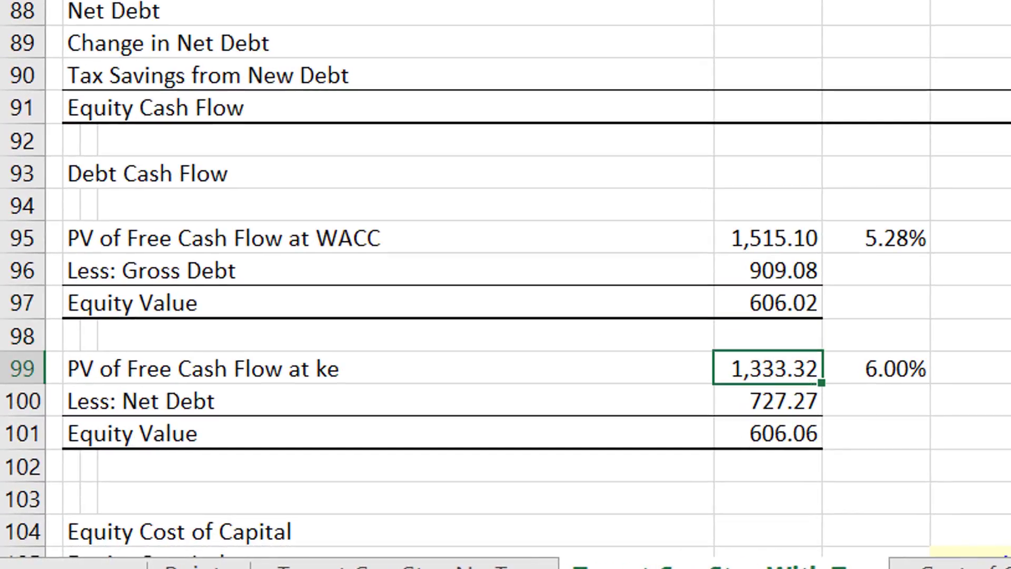
key(Down)
key(Down)
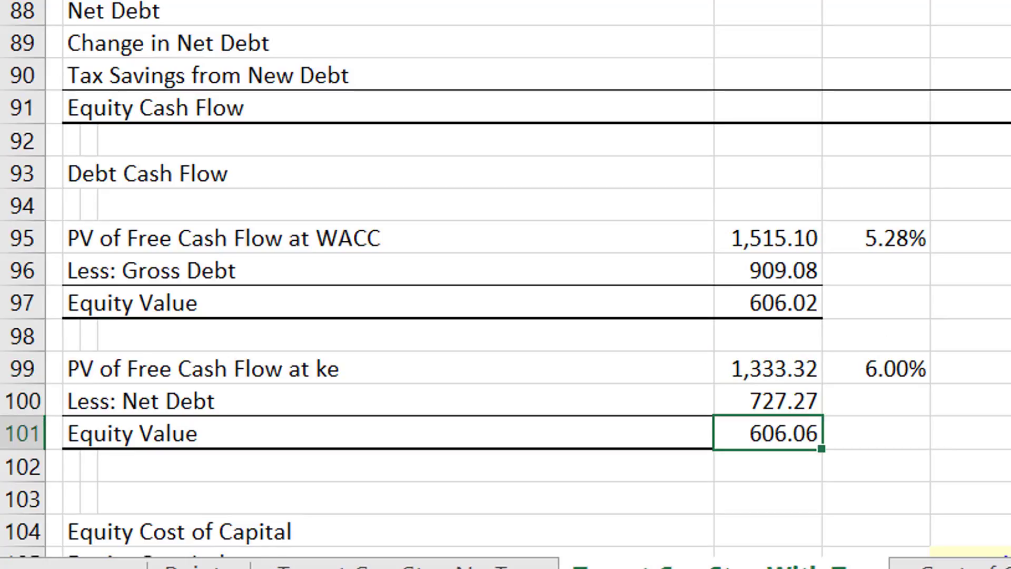
Review the Equity Cost of Capital, Gross Debt Cash Flow and Debt Cost Index rows below the equity values
key(Down)
key(Down)
key(Down)
key(Down)
key(Down)
key(Down)
key(Down)
key(Down)
key(Down)
key(Down)
key(Down)
key(Down)
key(Down)
key(Up)
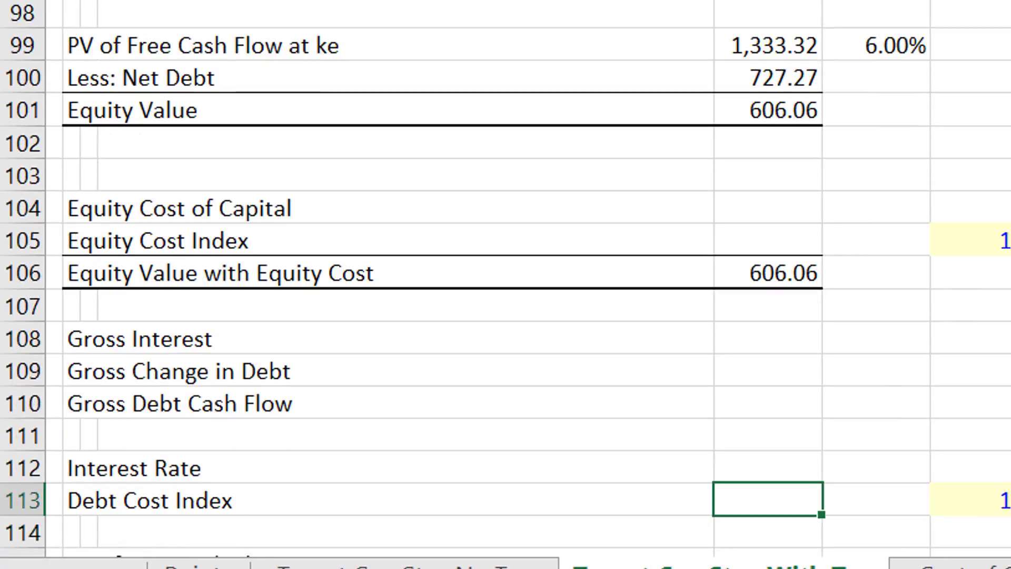
Trace the cash flow and cost index ranges in the Equity Value with Equity Cost formula in E106, leaving it as it is
key(Up)
key(Up)
key(Up)
key(Up)
key(Up)
key(Up)
key(Up)
key(Up)
key(Down)
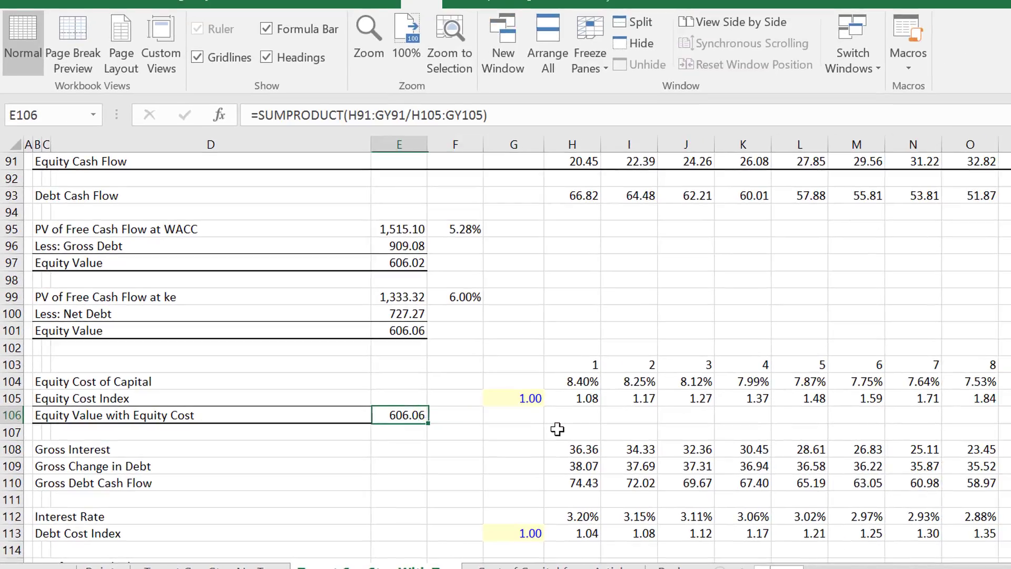
key(F2)
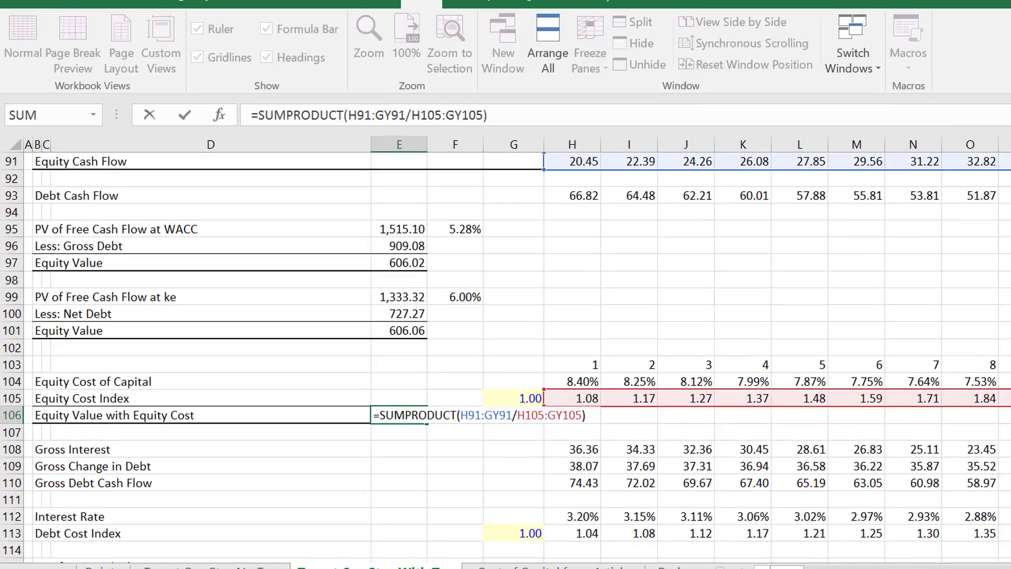
key(ctrl+Return)
key(F2)
scroll(826, 209, up, 1)
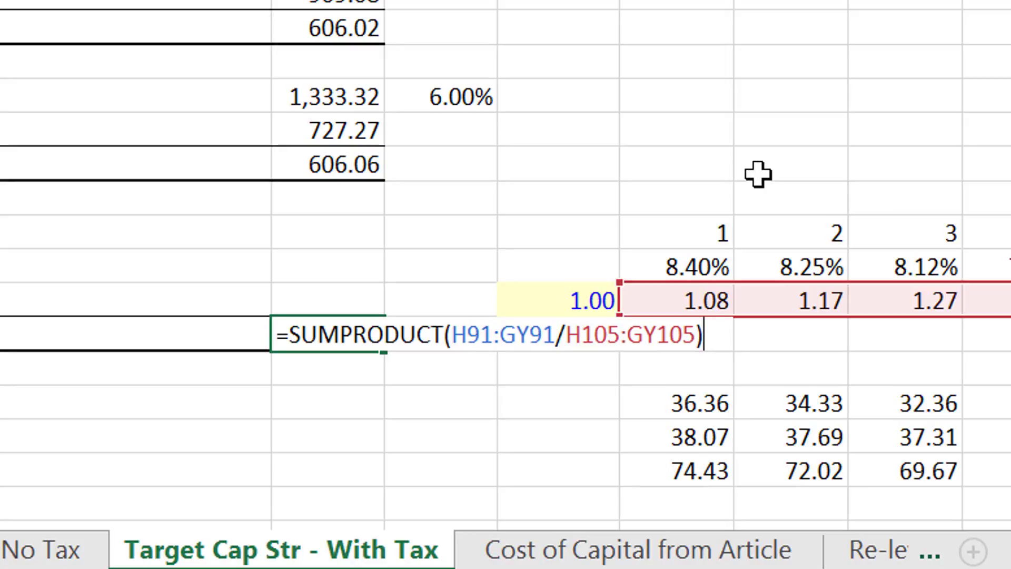
key(Return)
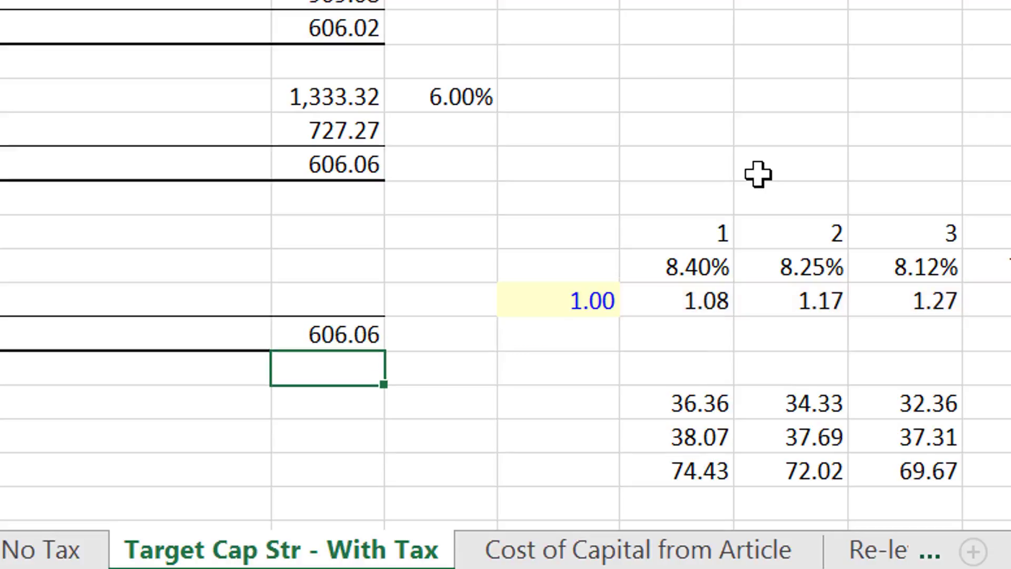
Compare the Equity Value with Equity Cost against the two Equity Value results in E97 and E101
key(Up)
key(Up)
key(Up)
key(Up)
key(Up)
key(Up)
key(Up)
key(Up)
key(Down)
key(Down)
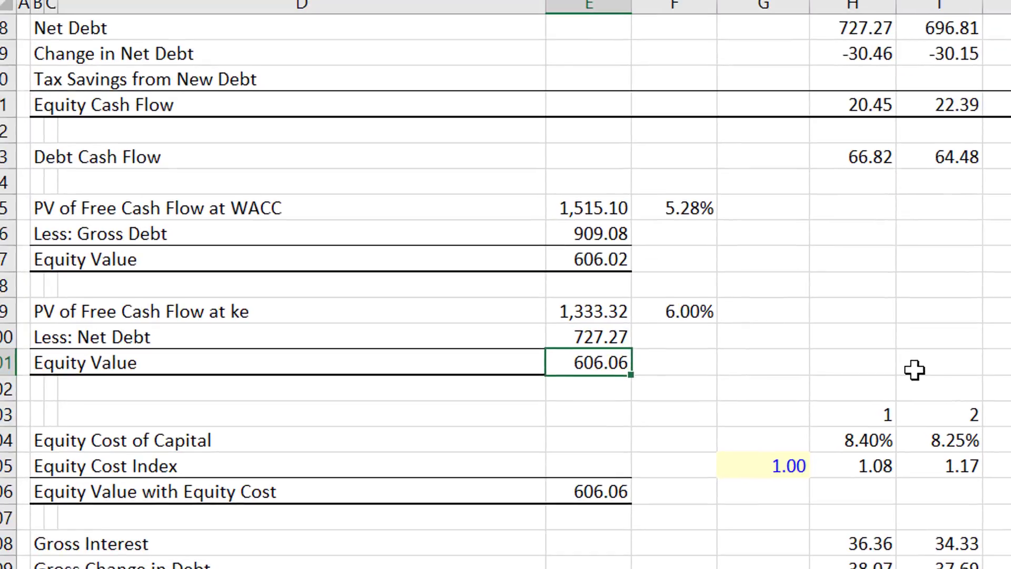
Review the rows from Equity Cost of Capital past the last Equity Value in row 117, returning to Gross Interest in row 108
key(Down)
key(Down)
key(Down)
key(Down)
key(Down)
key(Down)
key(Down)
key(Down)
key(Down)
key(Down)
key(Down)
key(Down)
key(Down)
key(Down)
key(Down)
key(Down)
key(Down)
key(Down)
key(Down)
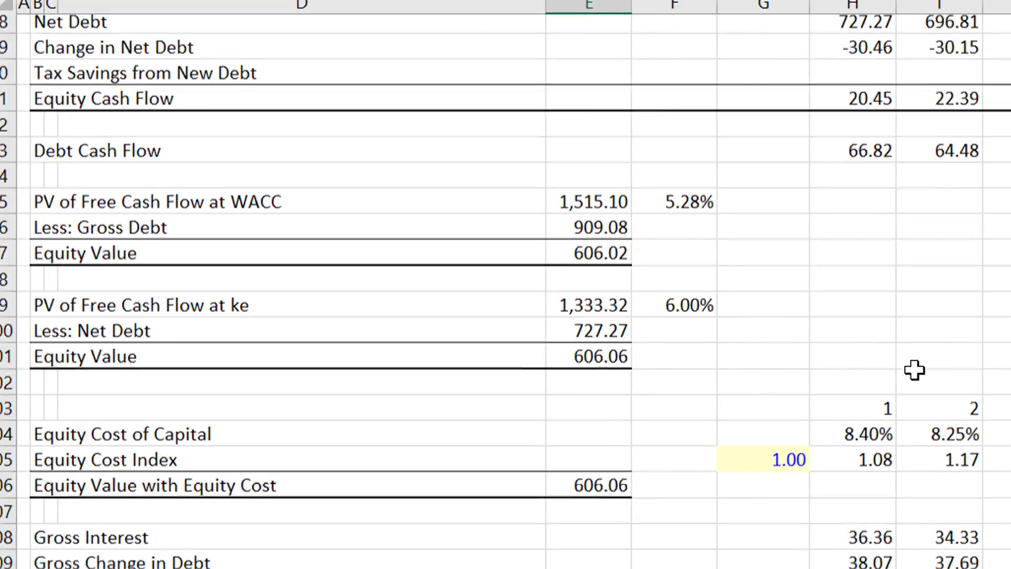
key(Up)
key(Up)
key(Up)
key(Up)
key(Up)
key(Up)
key(Up)
key(Up)
key(Up)
key(Up)
key(Up)
key(Up)
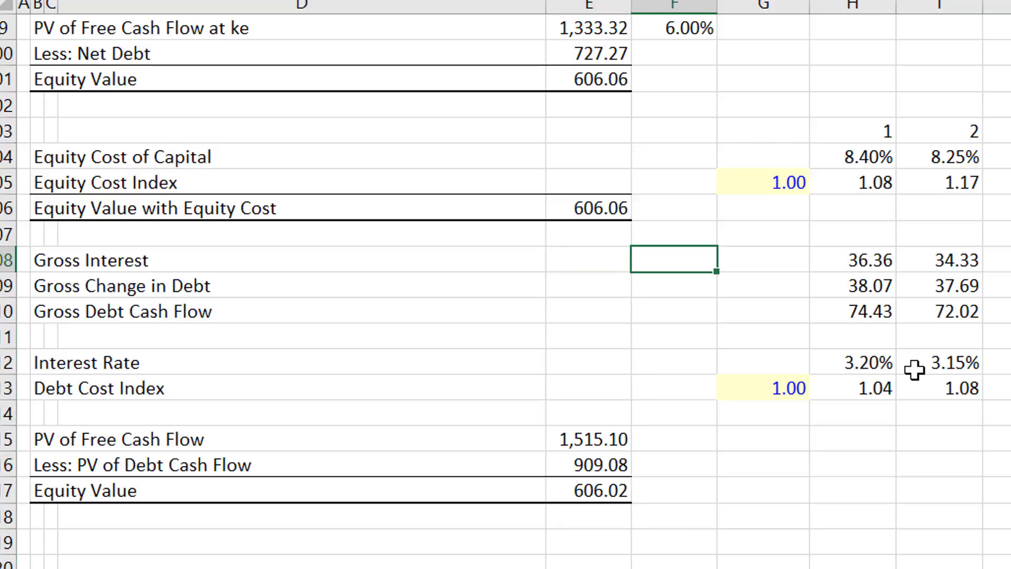
Examine the first-period Gross Change in Debt, Gross Debt Cash Flow, Interest Rate and Debt Cost Index in column H
key(Right)
key(Right)
key(Right)
key(Down)
key(Down)
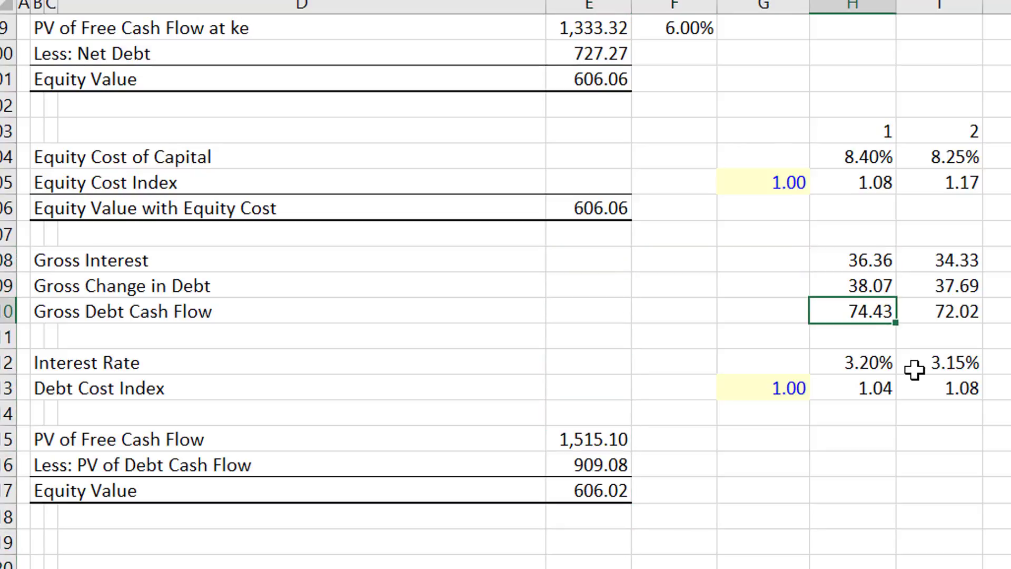
key(Down)
key(Down)
key(Up)
key(Up)
key(Up)
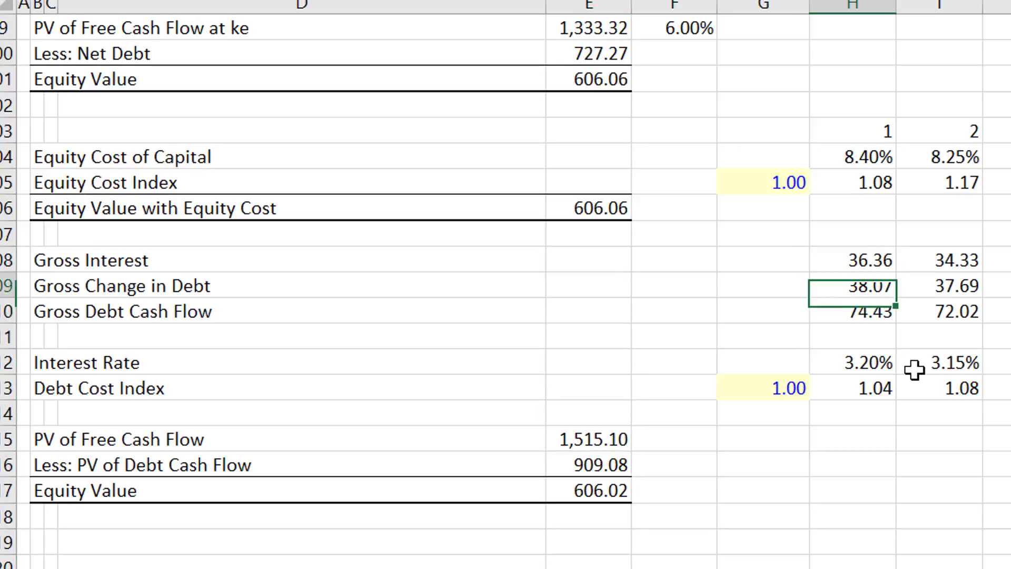
key(Down)
key(Down)
key(Down)
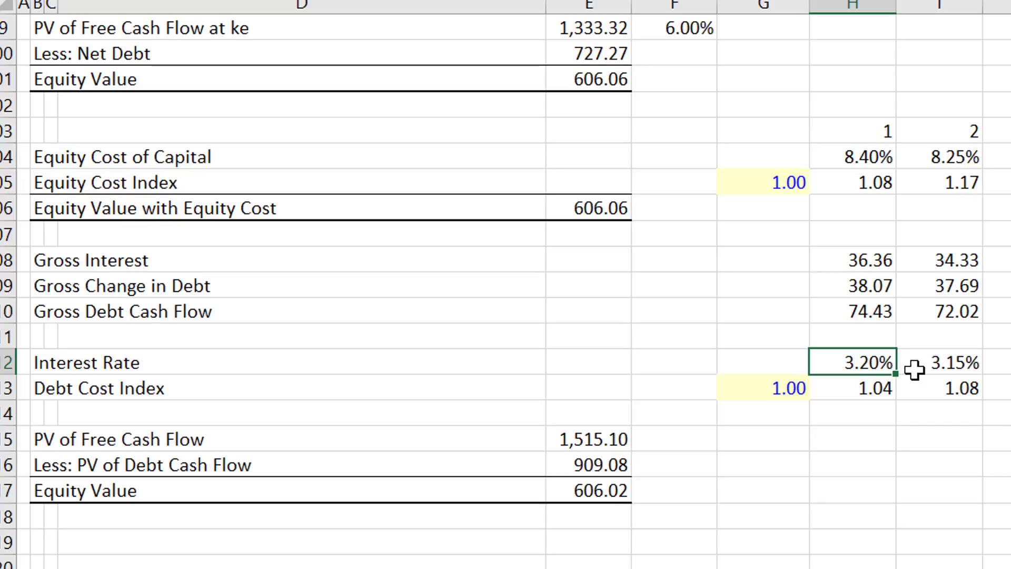
Trace the ranges in the PV of Debt Cash Flow formula in E116, leaving the formula as it is
key(Down)
key(Down)
key(Down)
key(Left)
key(Up)
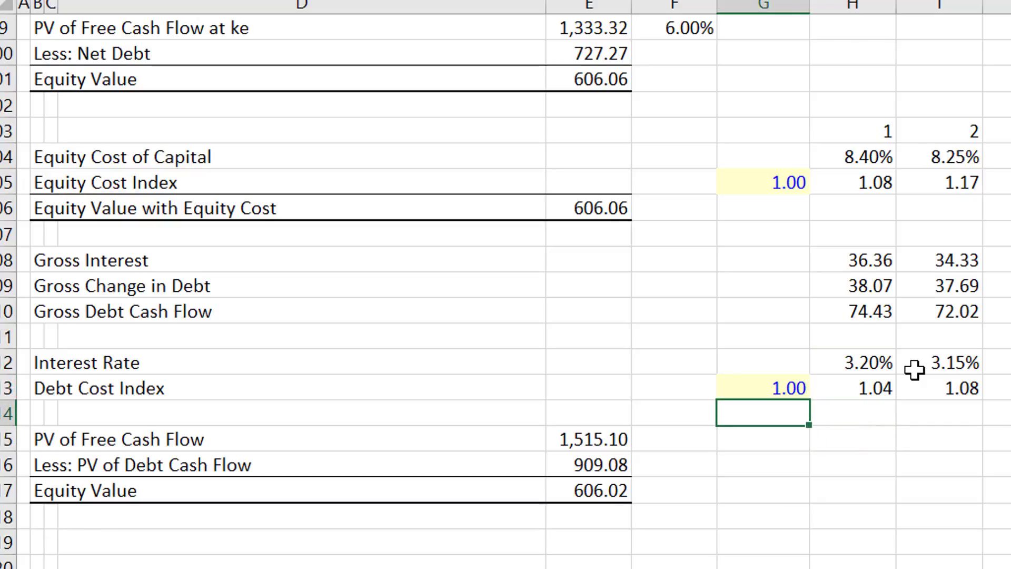
key(Left)
key(Left)
key(Down)
key(Down)
key(F2)
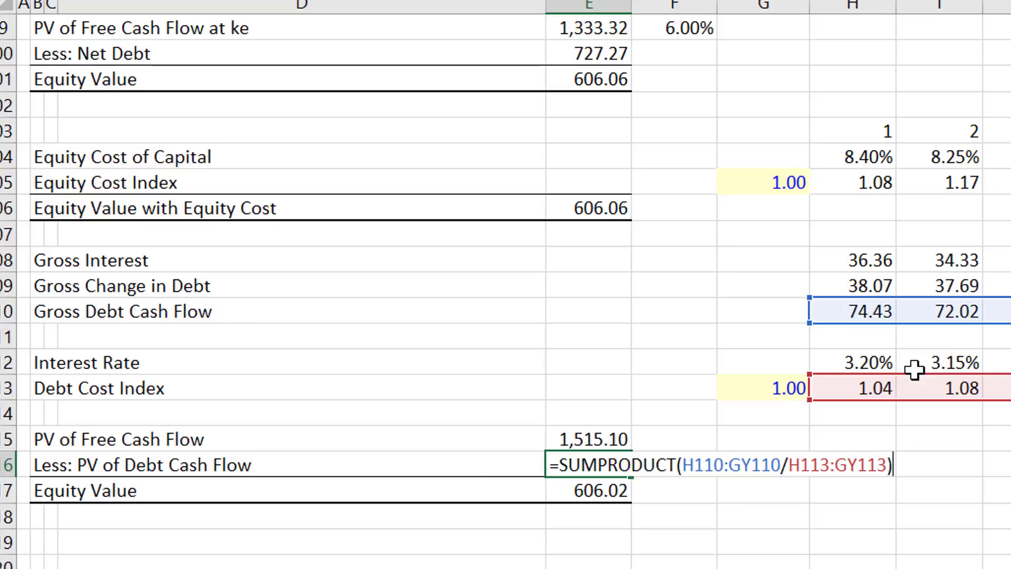
key(Escape)
Compare the PV of Free Cash Flow with the Equity Value in E115 to E117 and return to the Debt Cash Flow row
key(Down)
key(Up)
key(Up)
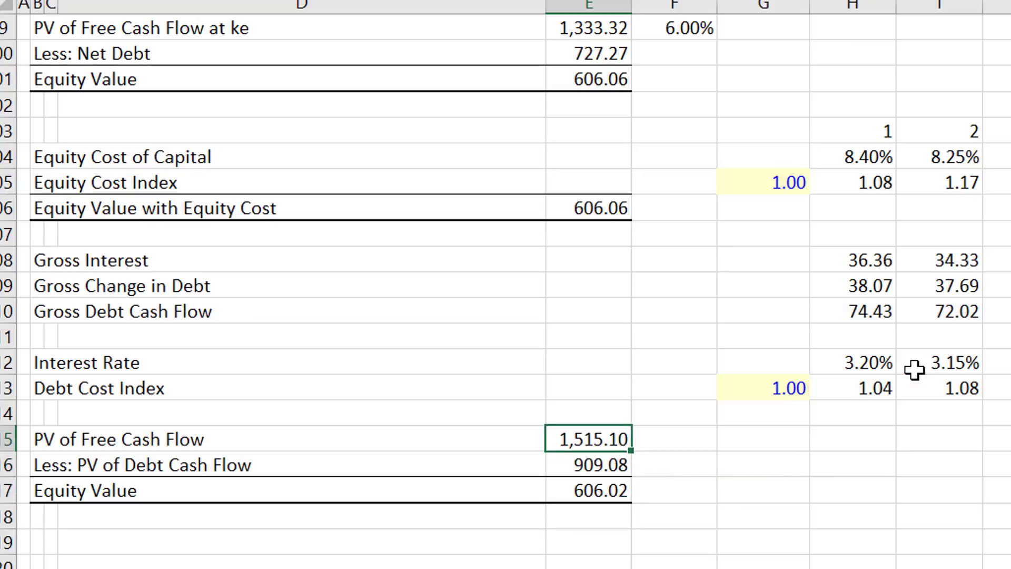
key(Down)
key(Down)
key(Page_Up)
key(Up)
key(Up)
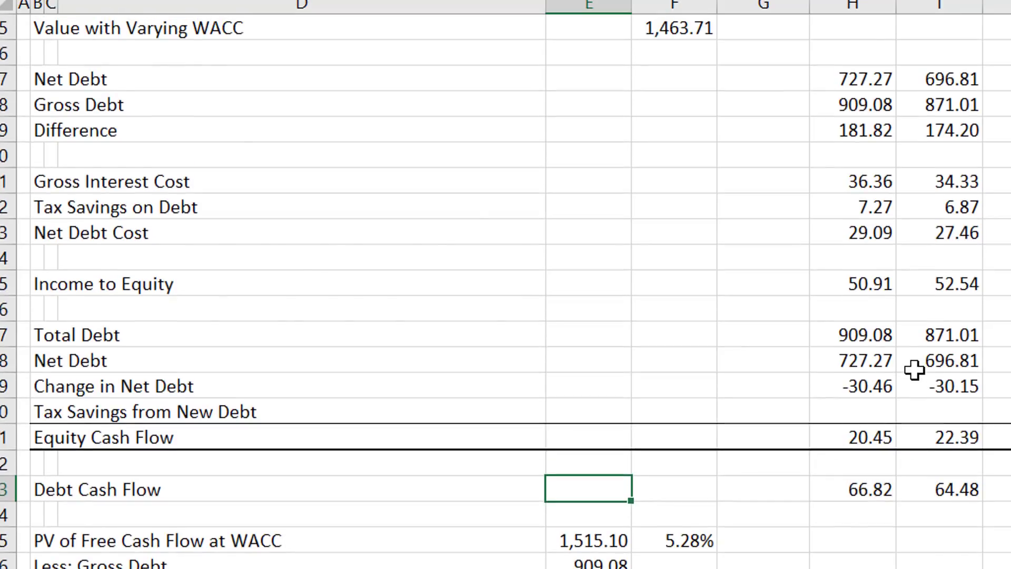